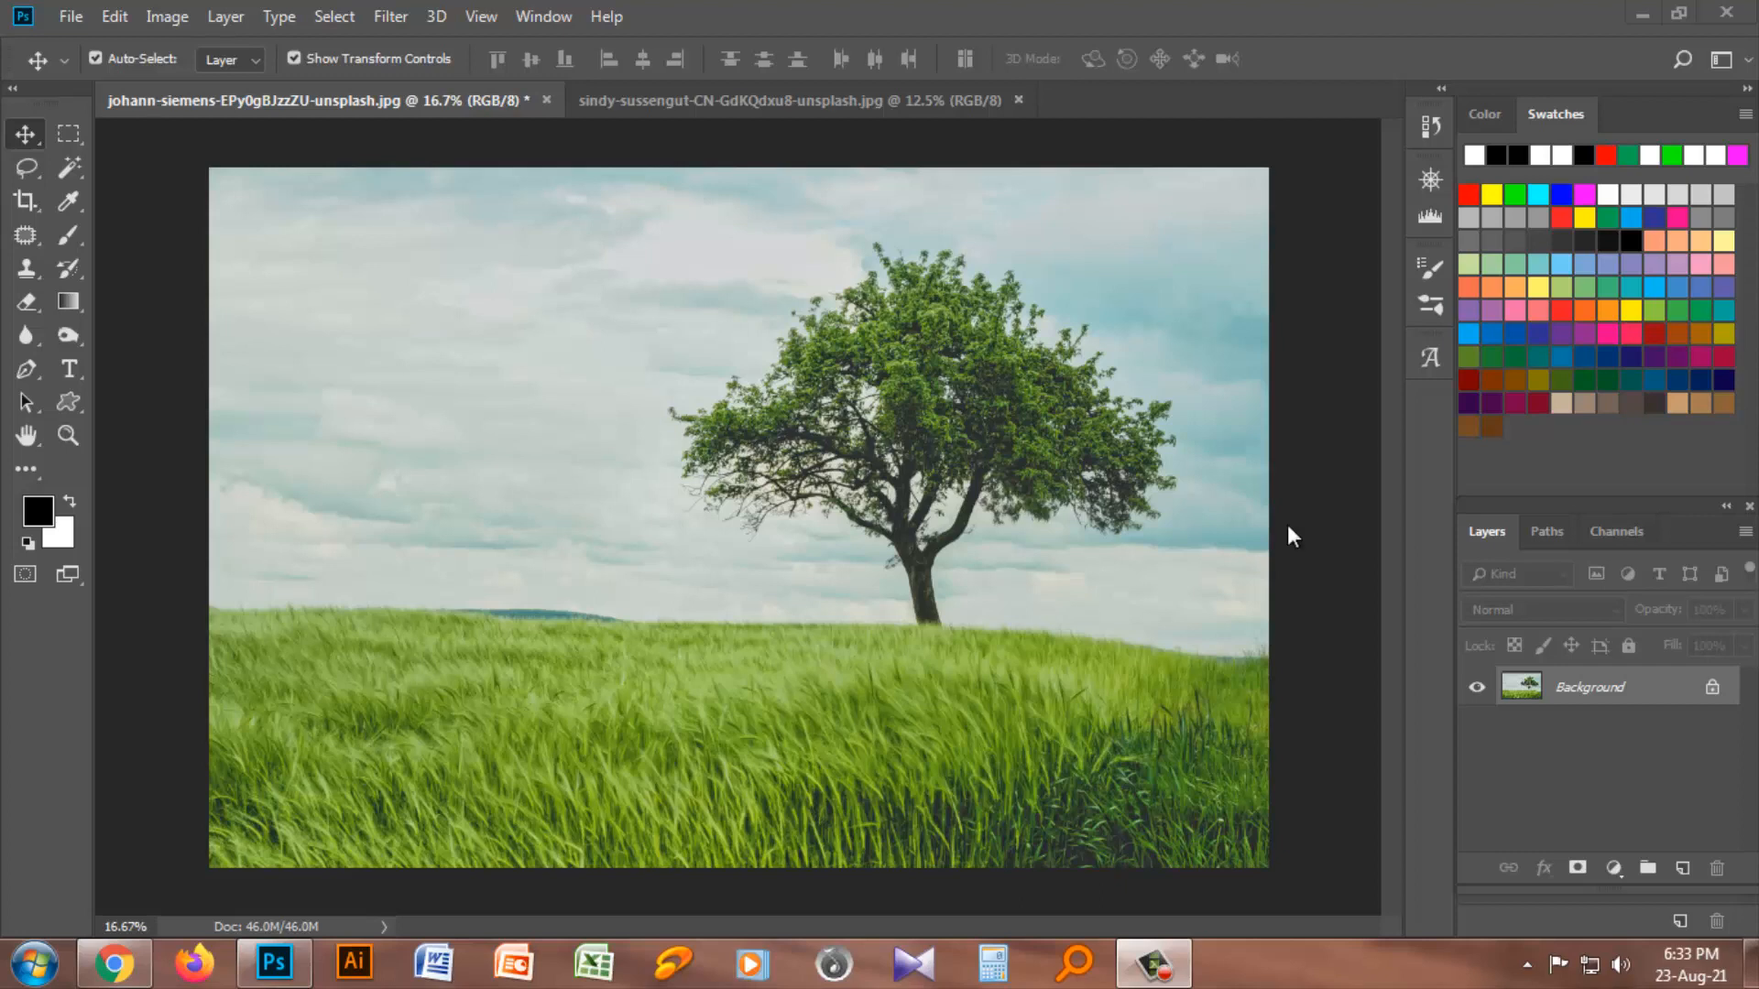
Step: Compare the Red, Green and Blue channels of the tree photo individually and duplicate the Blue channel
{"action": "left_click", "coordinate": [1603, 541]}
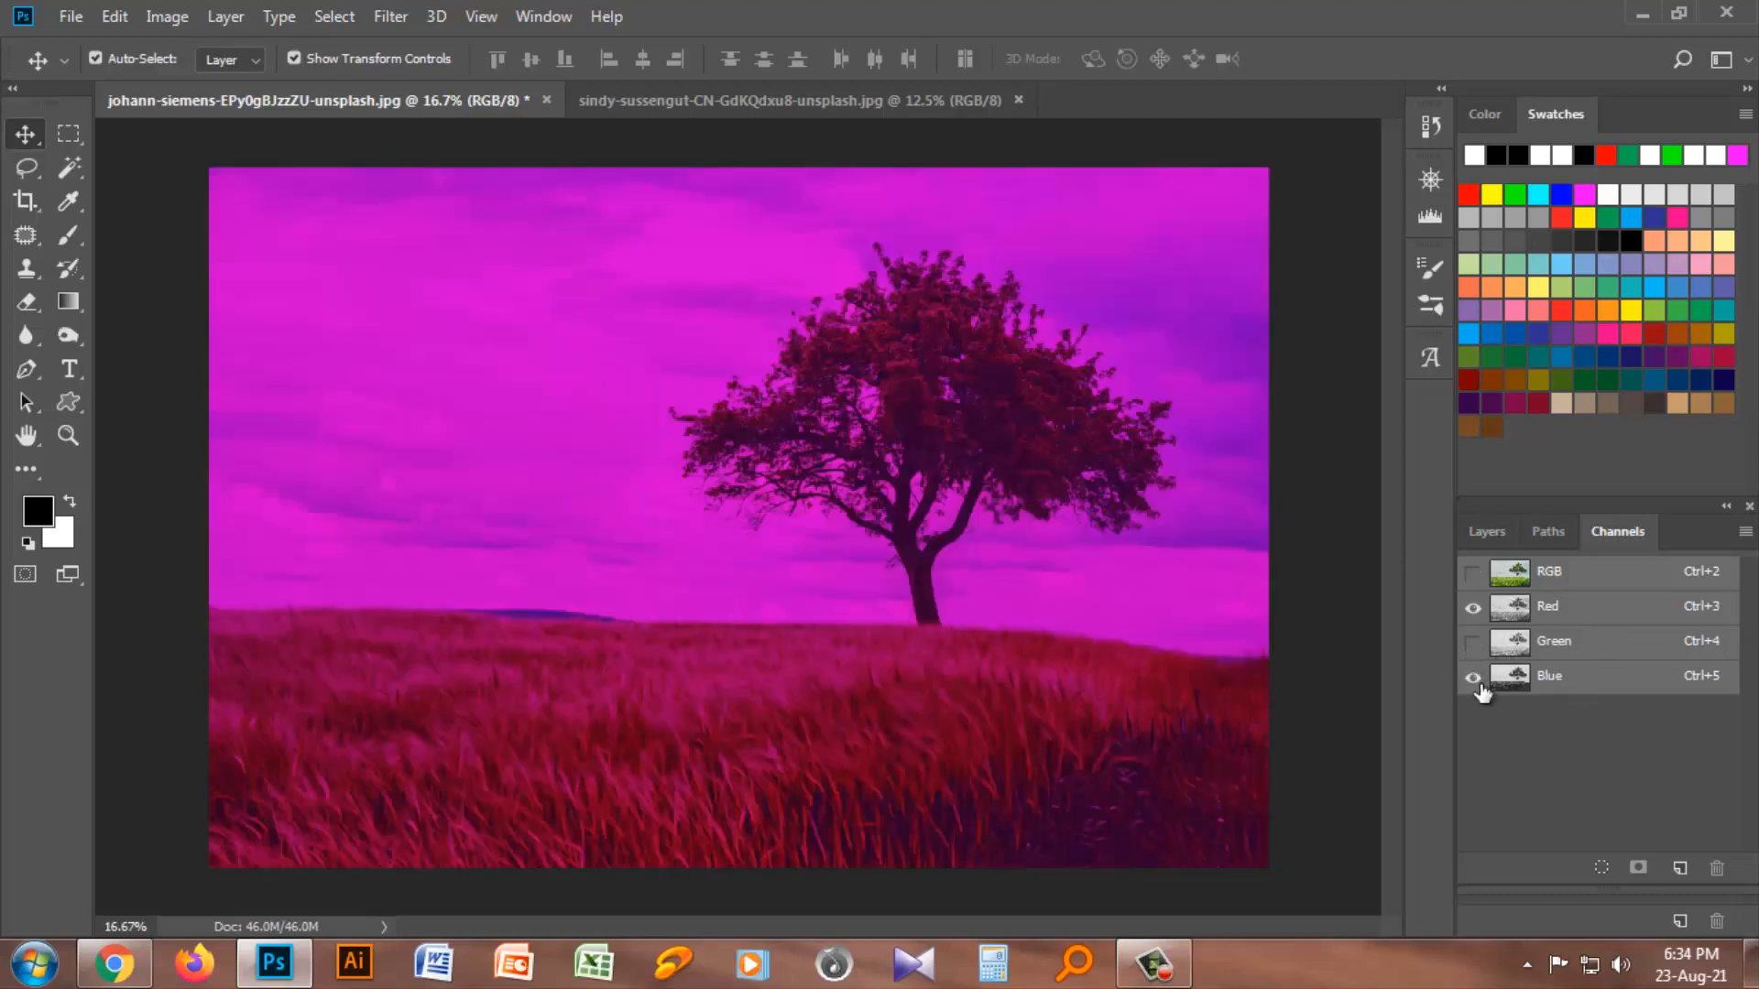
{"action": "left_click", "coordinate": [1472, 677]}
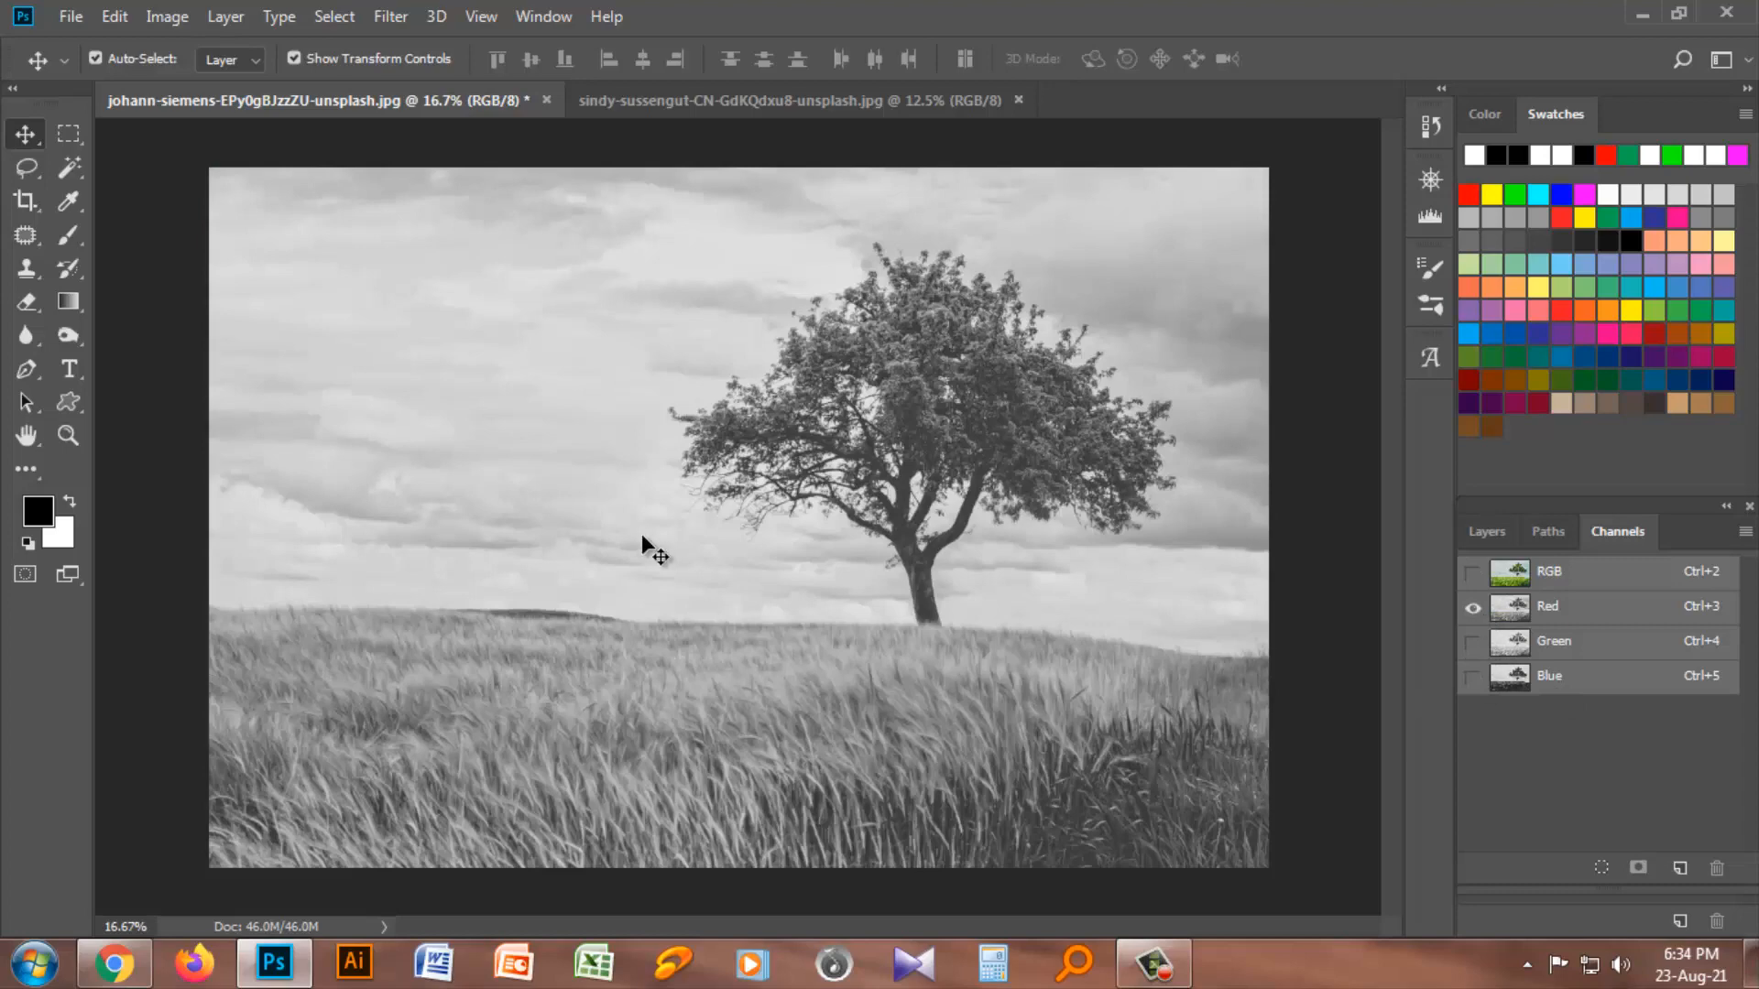
{"action": "left_click", "coordinate": [1472, 641]}
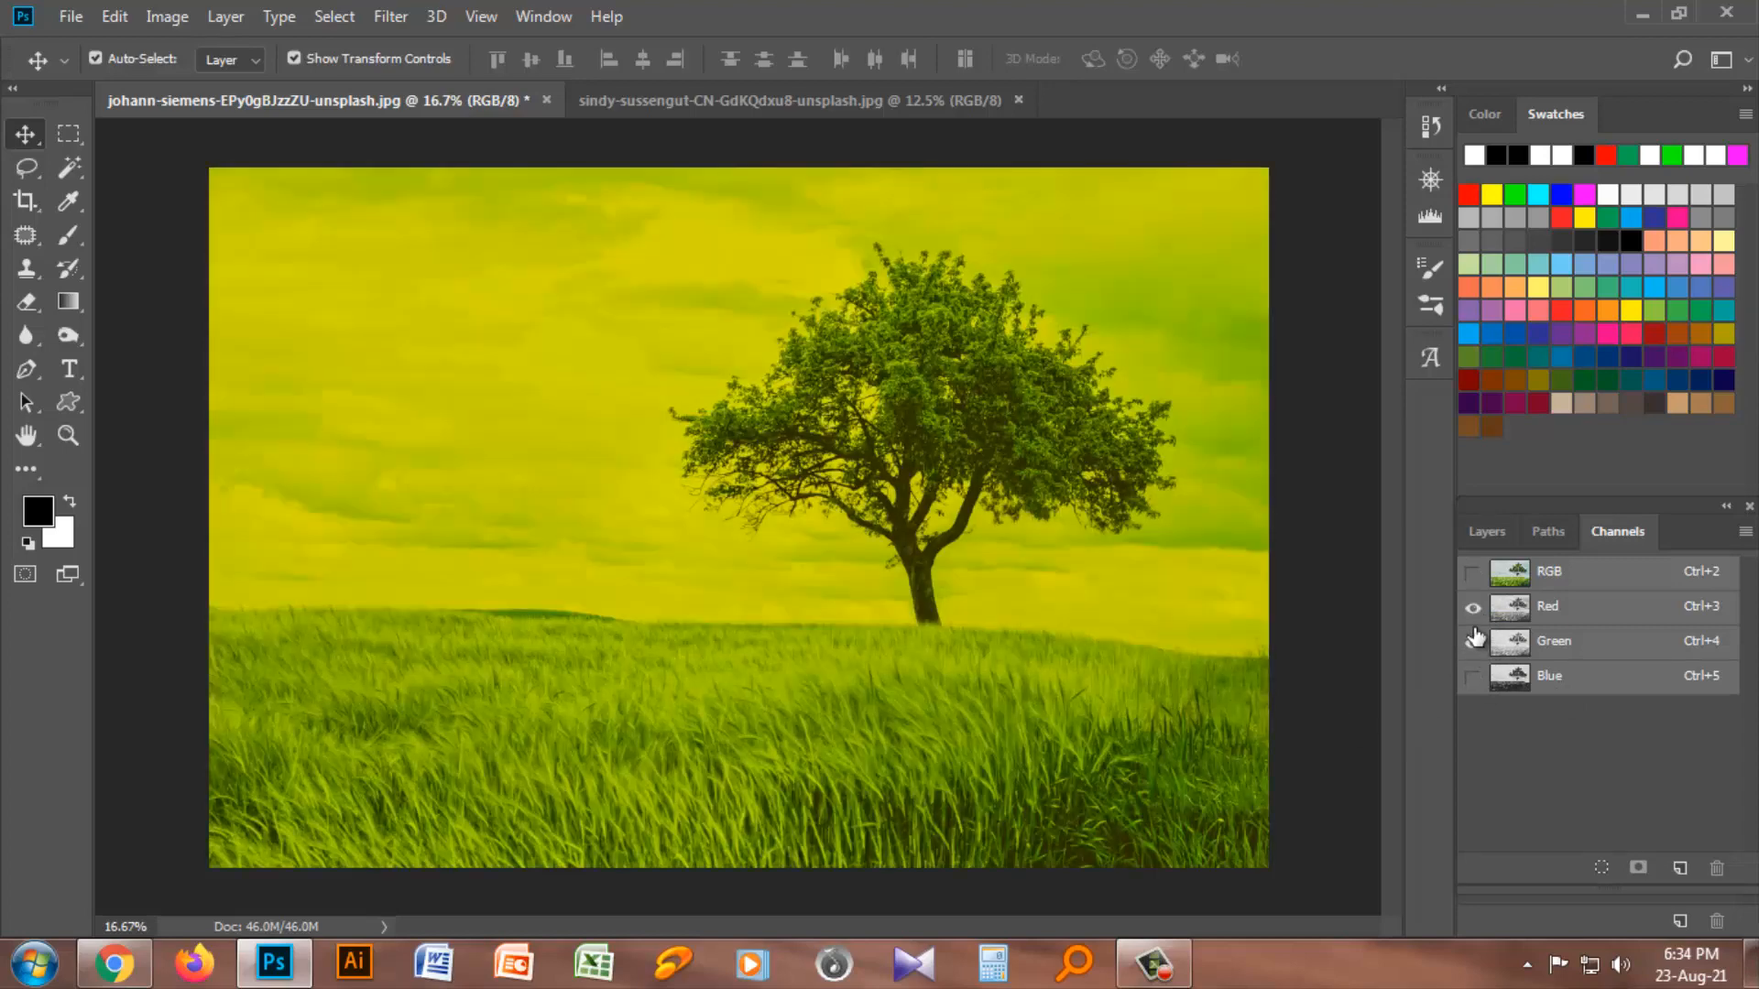
{"action": "left_click", "coordinate": [1473, 606]}
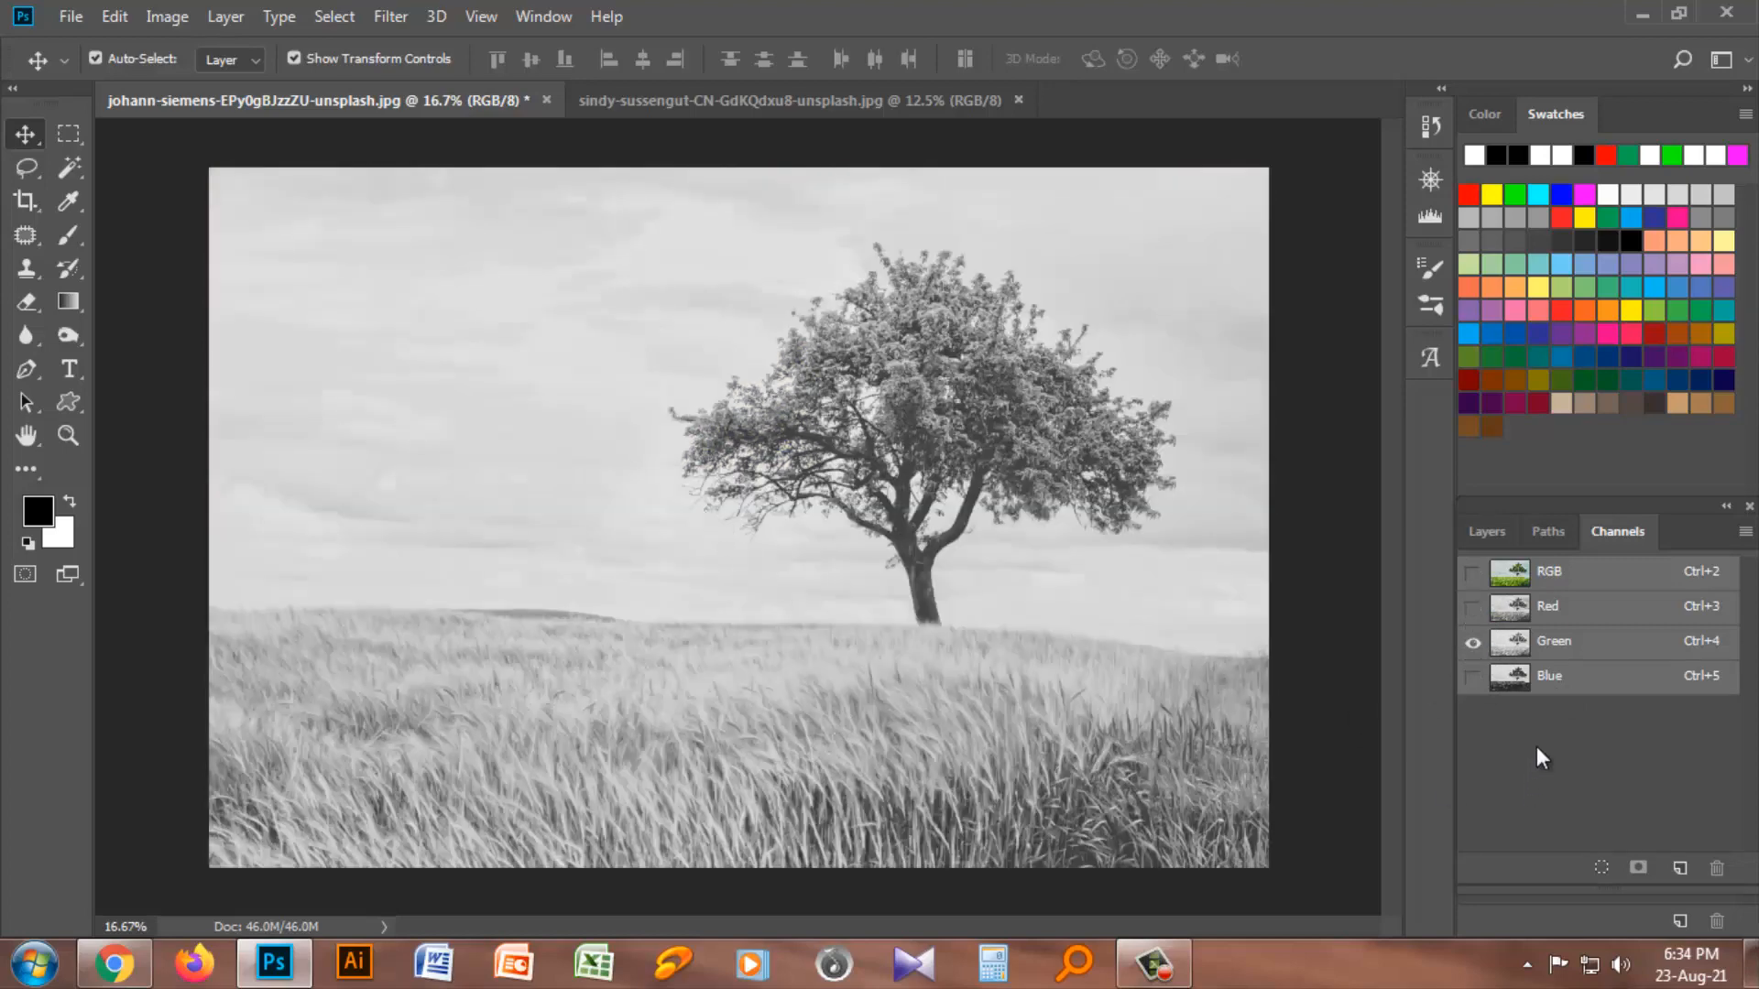
{"action": "left_click", "coordinate": [1472, 677]}
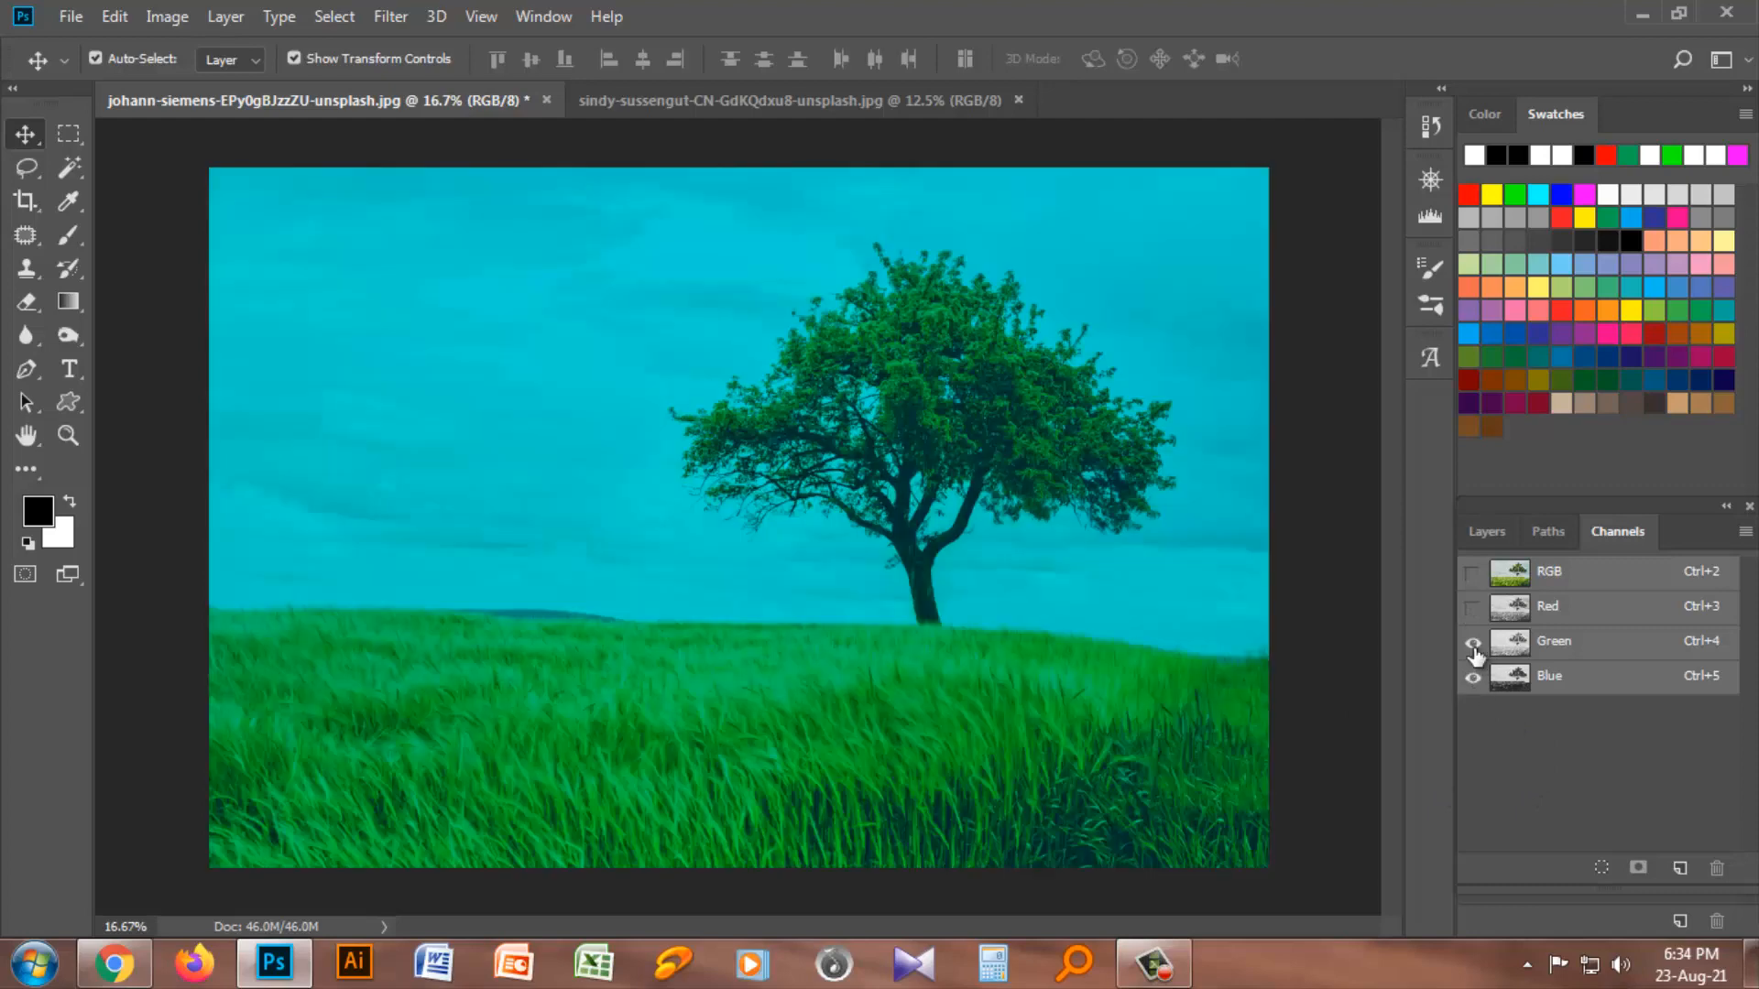
{"action": "left_click", "coordinate": [1473, 643]}
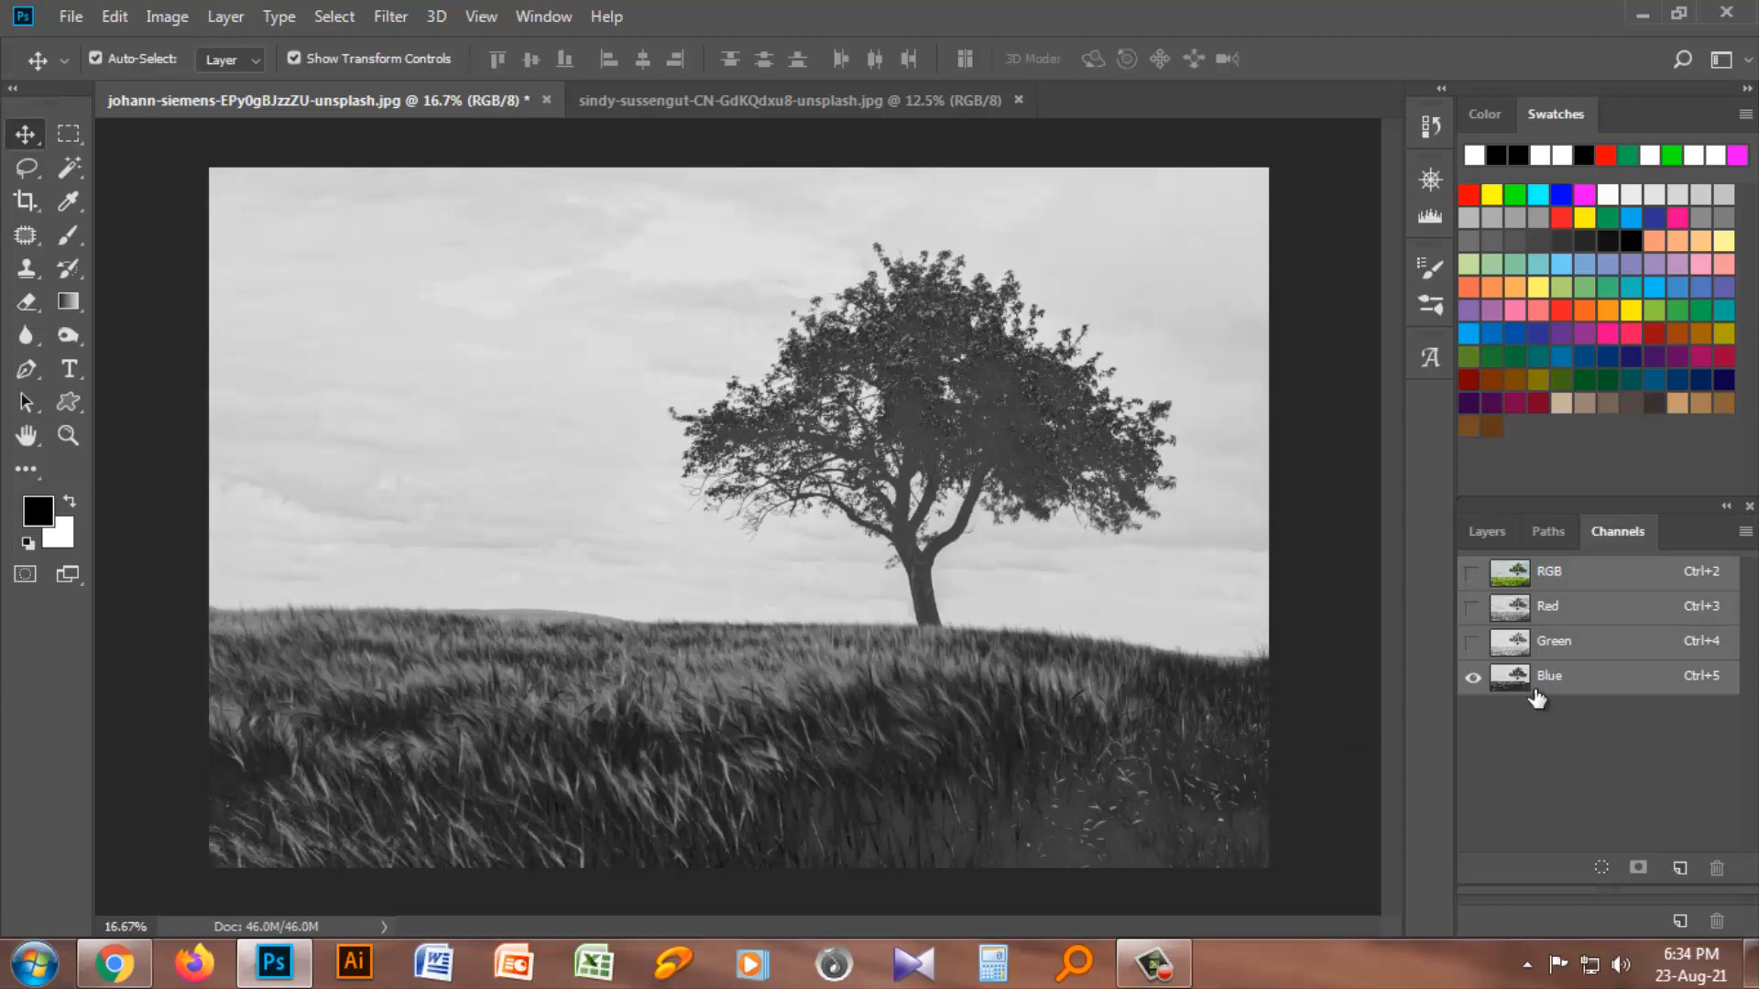
{"action": "left_click_drag", "start_coordinate": [1537, 698], "coordinate": [1677, 867]}
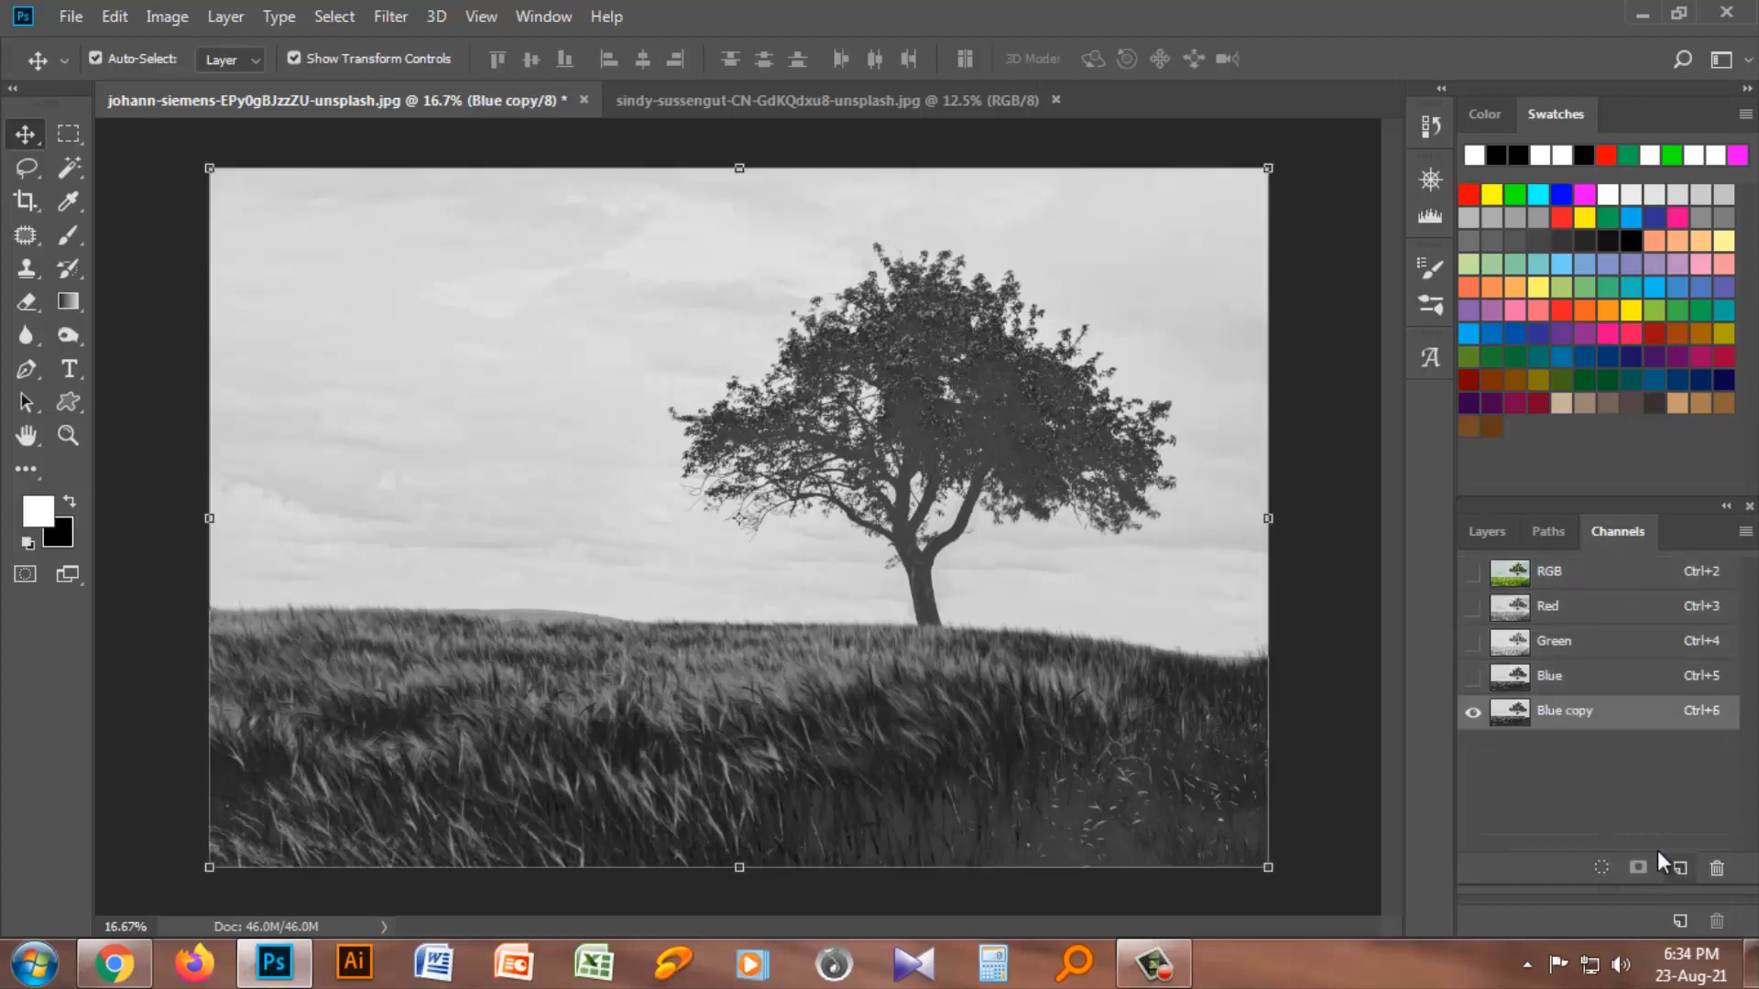
Step: Apply Levels to the Blue copy channel with input black at 135 and input white at 159
{"action": "key", "text": "ctrl+l"}
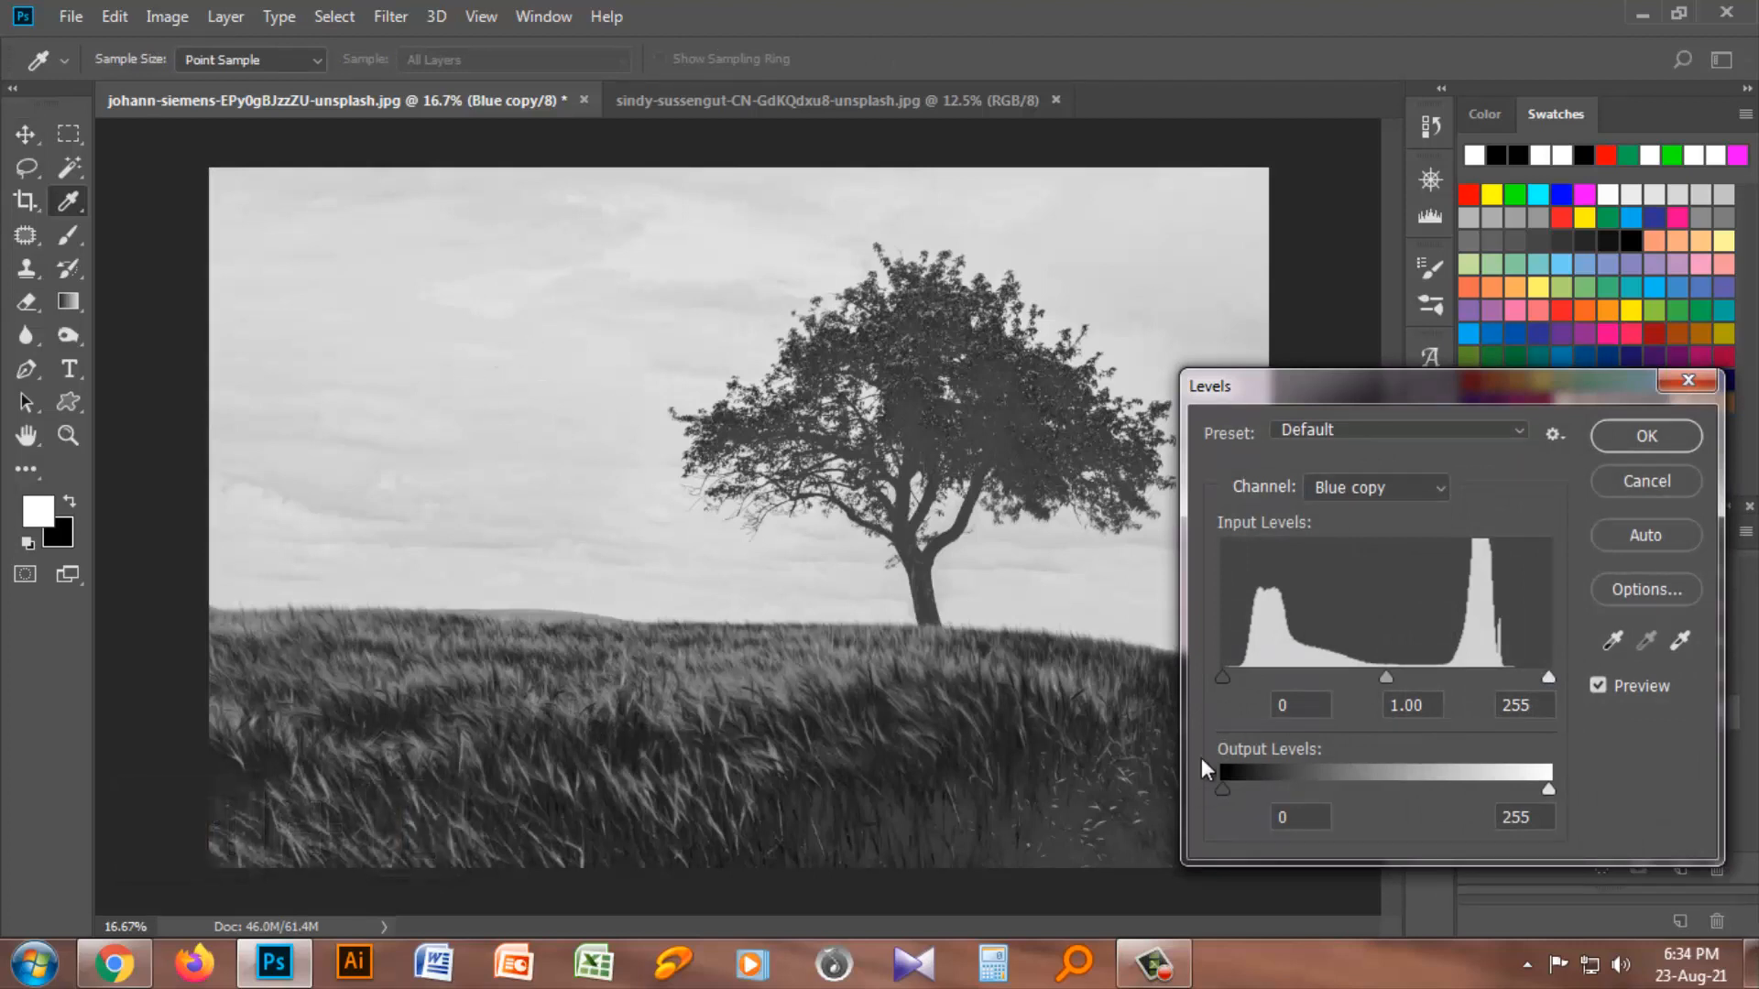
{"action": "left_click_drag", "start_coordinate": [1222, 676], "coordinate": [1394, 686]}
{"action": "left_click_drag", "start_coordinate": [1550, 676], "coordinate": [1425, 673]}
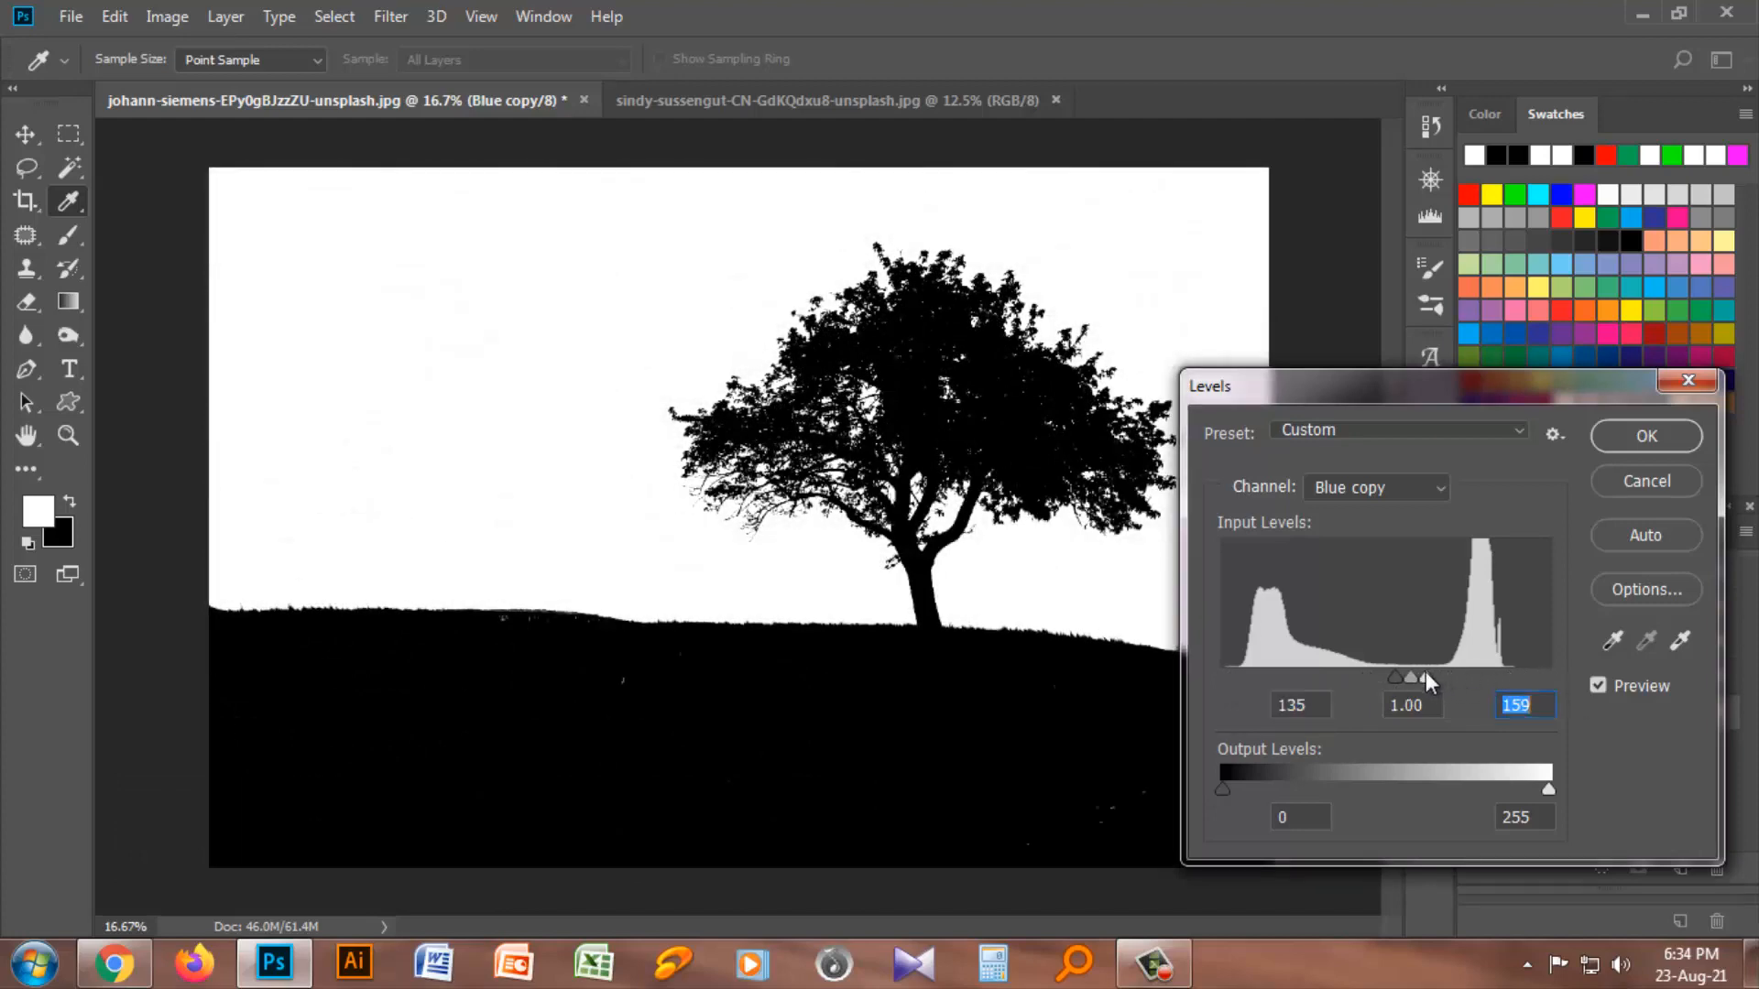
{"action": "left_click", "coordinate": [1646, 436]}
{"action": "key", "text": "v"}
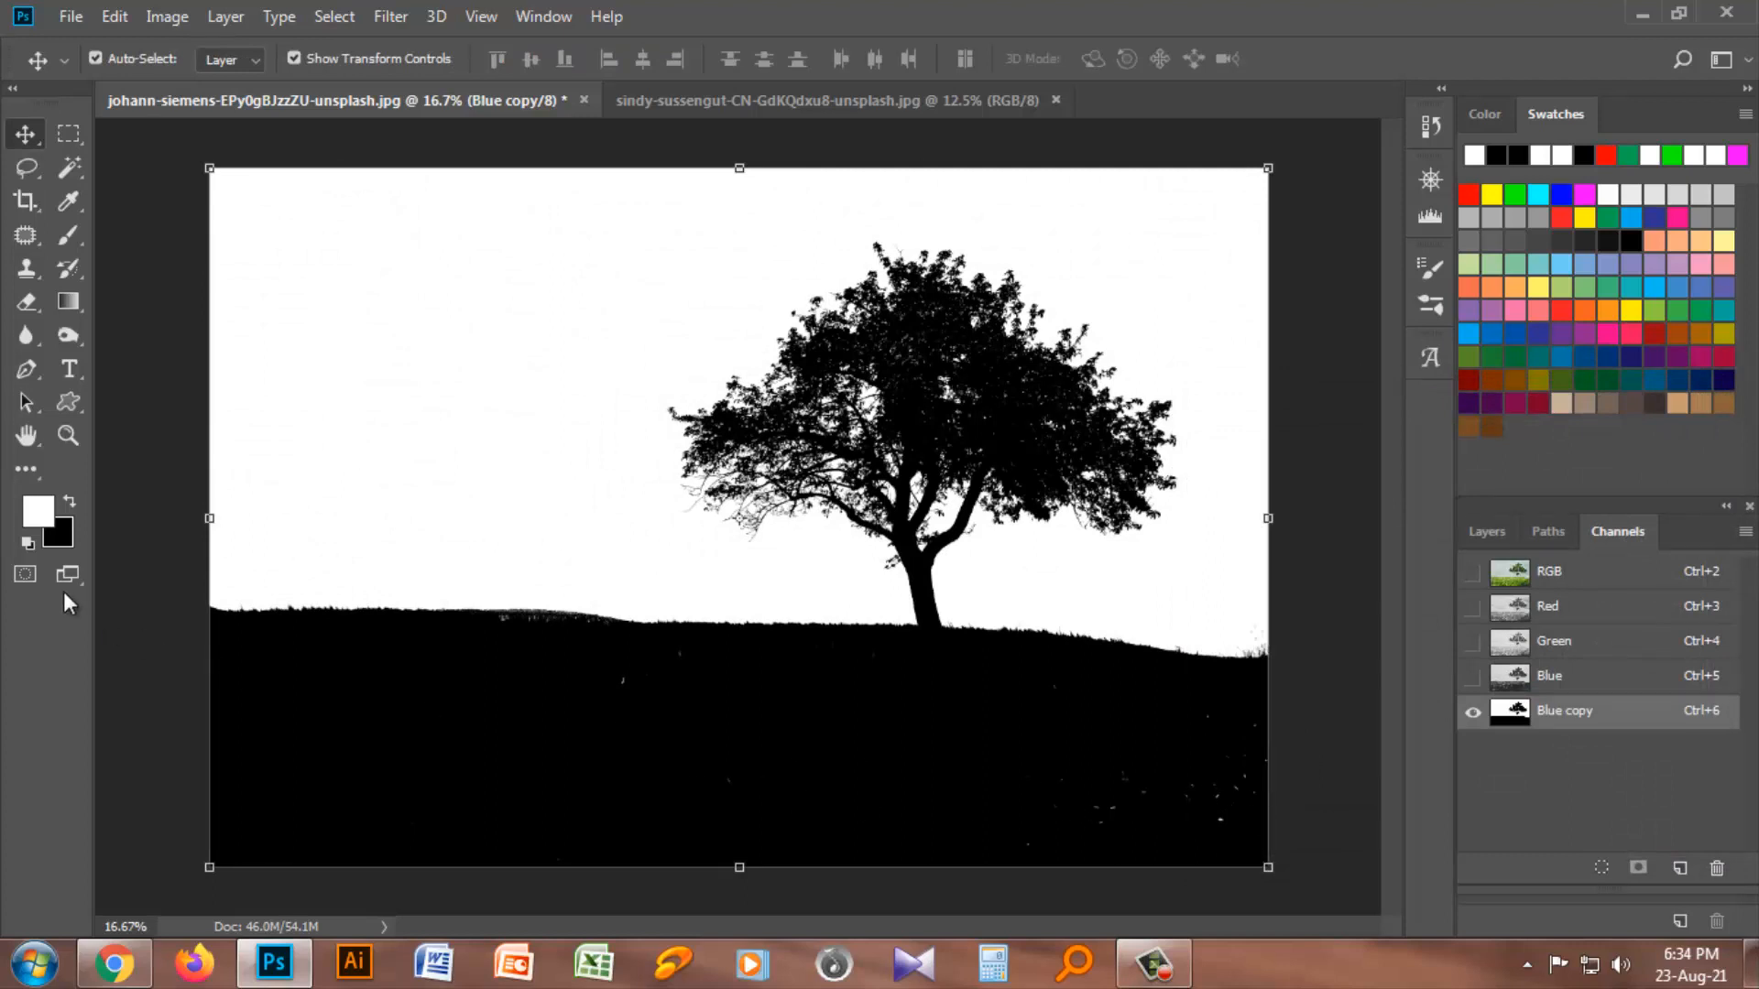
Step: Paint over the white specks in the ground area of the Blue copy channel with a black brush
{"action": "left_click", "coordinate": [67, 500]}
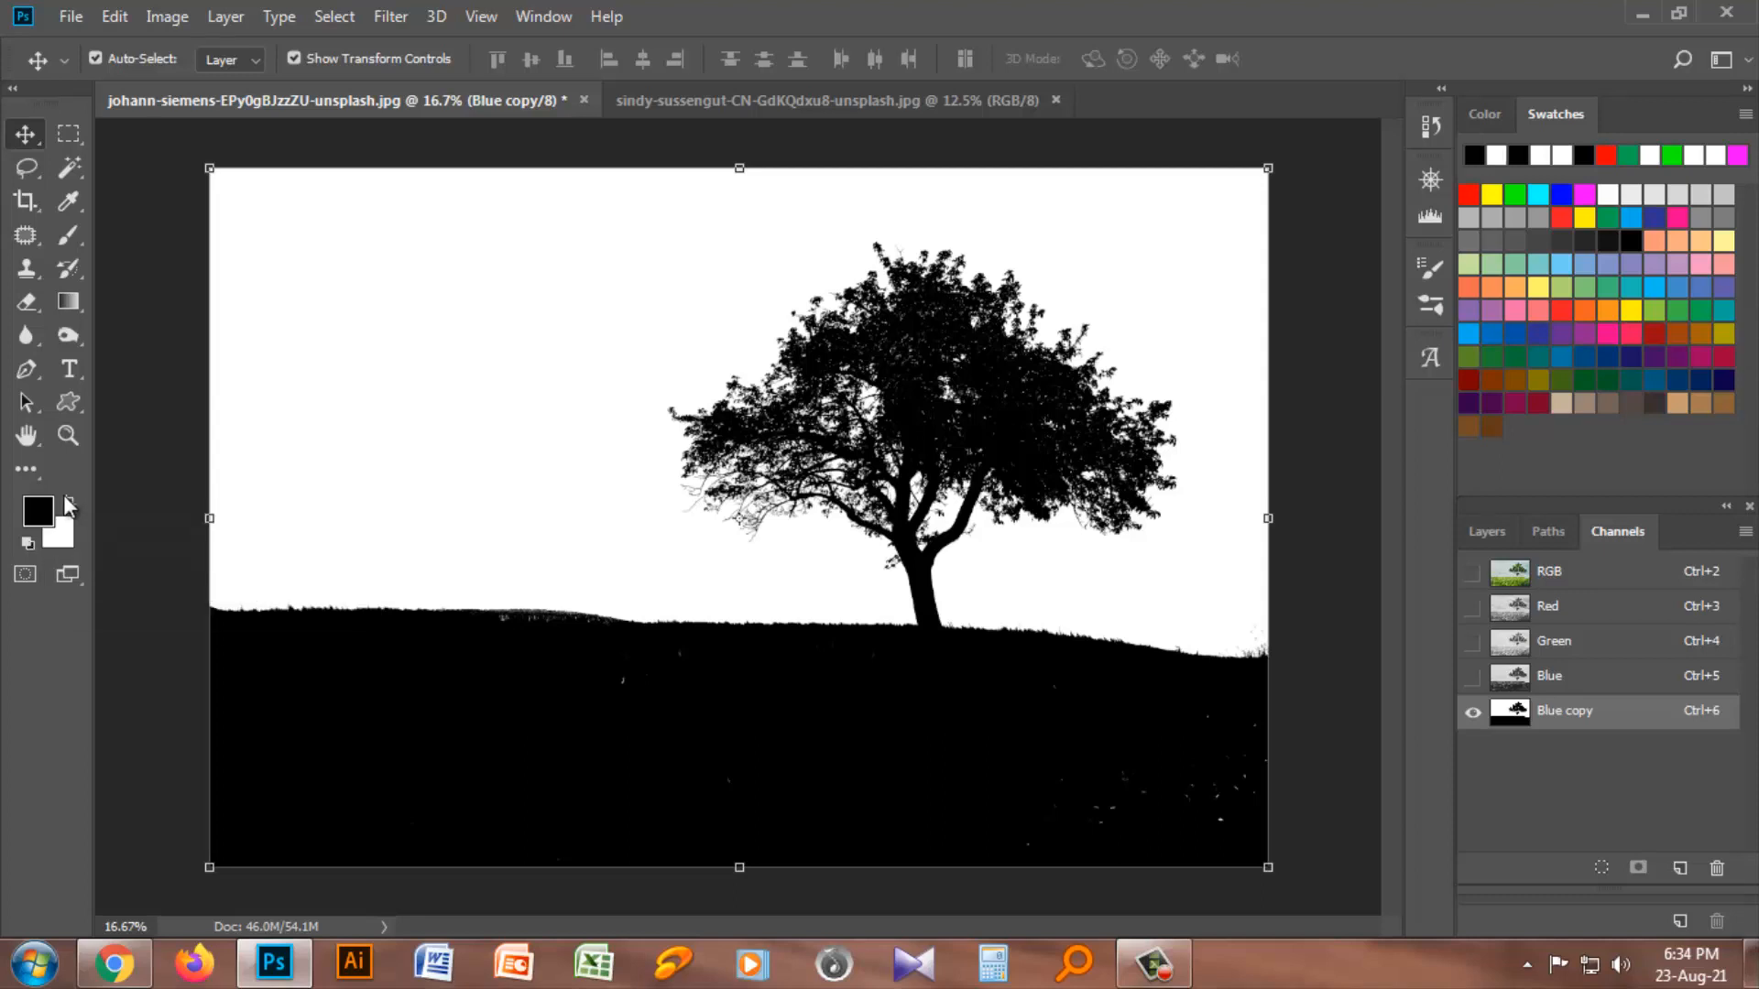
{"action": "left_click_drag", "start_coordinate": [59, 234], "coordinate": [154, 235]}
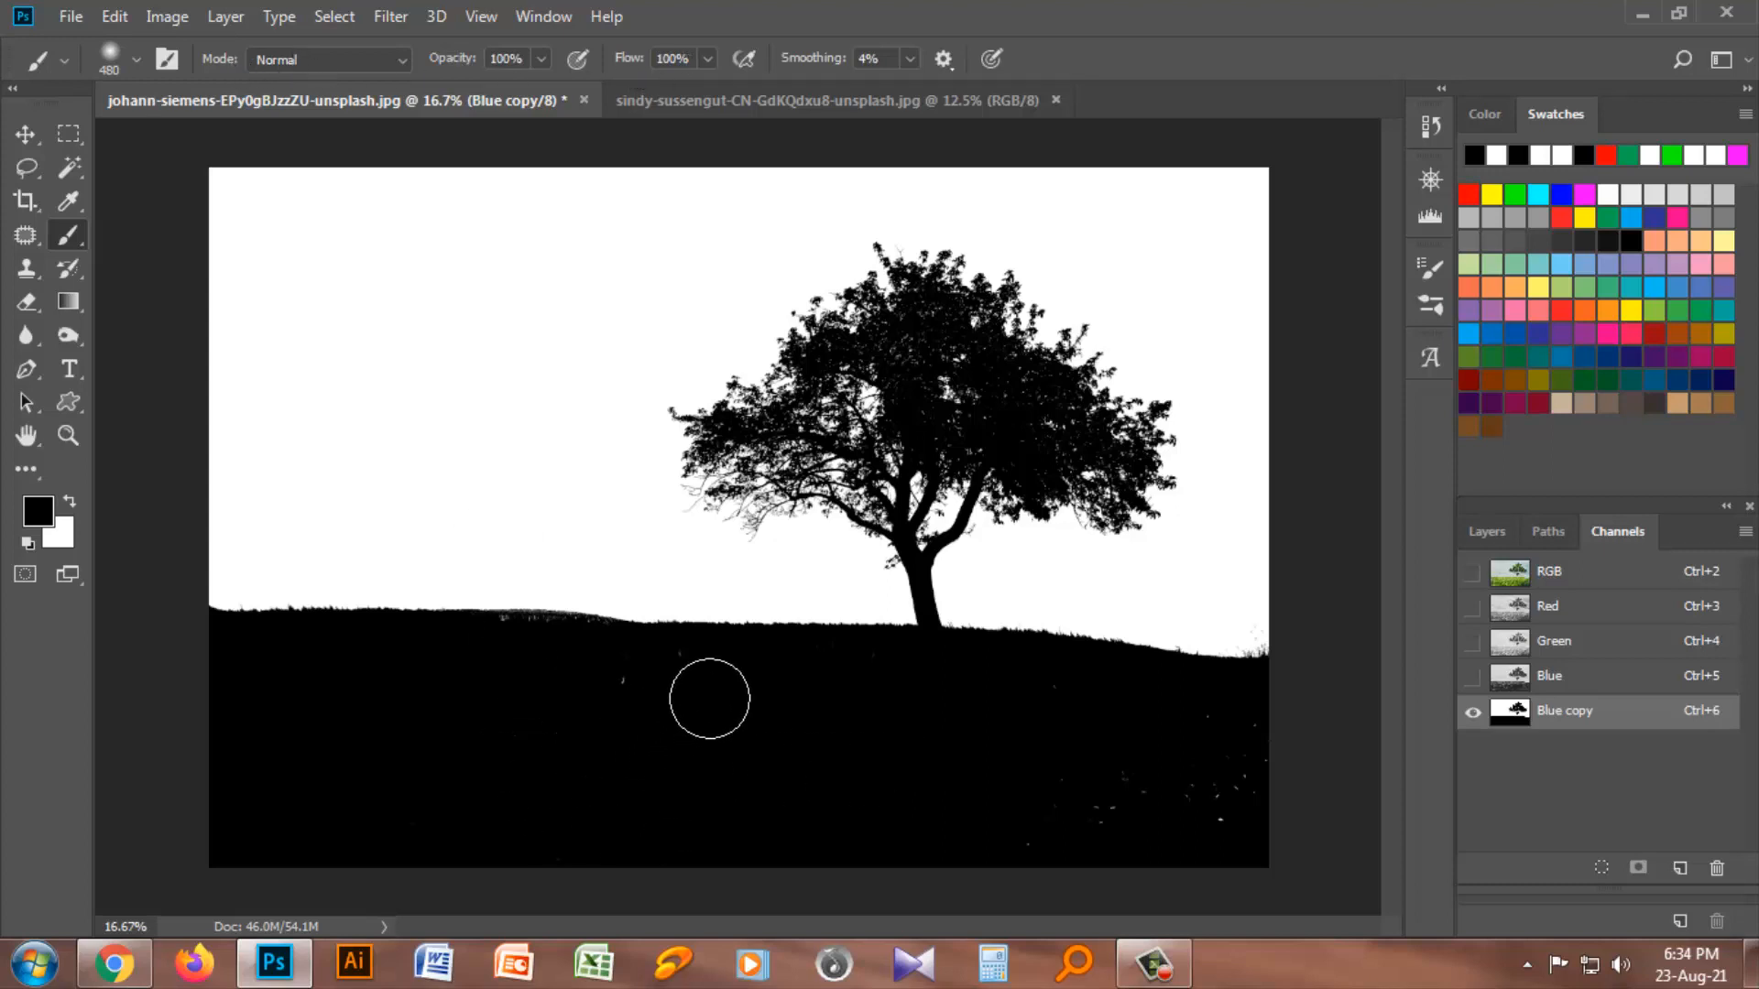
{"action": "mouse_move", "coordinate": [709, 699]}
{"action": "left_mouse_down"}
{"action": "mouse_move", "coordinate": [791, 761]}
{"action": "mouse_move", "coordinate": [1001, 805]}
{"action": "mouse_move", "coordinate": [1197, 773]}
{"action": "mouse_move", "coordinate": [1007, 816]}
{"action": "mouse_move", "coordinate": [1101, 836]}
{"action": "mouse_move", "coordinate": [1306, 793]}
{"action": "mouse_move", "coordinate": [1000, 712]}
{"action": "left_mouse_up"}
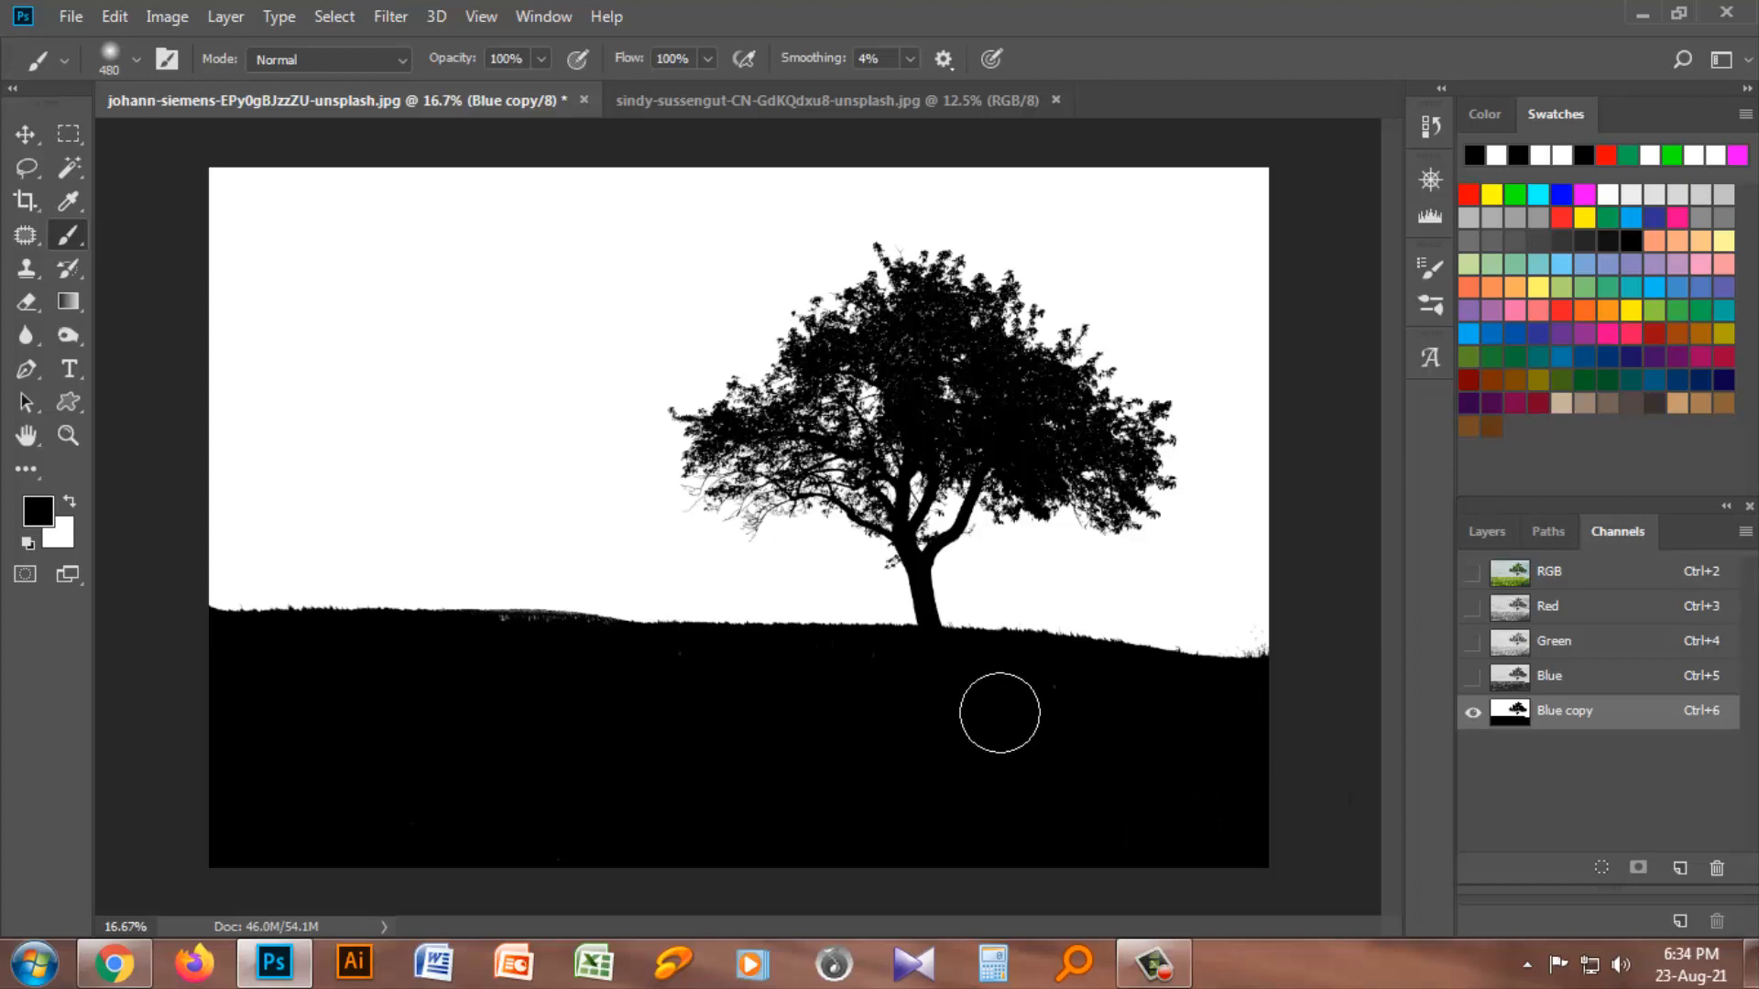
{"action": "mouse_move", "coordinate": [354, 656]}
{"action": "left_mouse_down"}
{"action": "mouse_move", "coordinate": [1165, 753]}
{"action": "mouse_move", "coordinate": [610, 755]}
{"action": "mouse_move", "coordinate": [352, 782]}
{"action": "mouse_move", "coordinate": [495, 842]}
{"action": "mouse_move", "coordinate": [1097, 841]}
{"action": "mouse_move", "coordinate": [1213, 820]}
{"action": "mouse_move", "coordinate": [703, 866]}
{"action": "mouse_move", "coordinate": [213, 864]}
{"action": "mouse_move", "coordinate": [297, 716]}
{"action": "mouse_move", "coordinate": [1146, 743]}
{"action": "mouse_move", "coordinate": [597, 789]}
{"action": "left_mouse_up"}
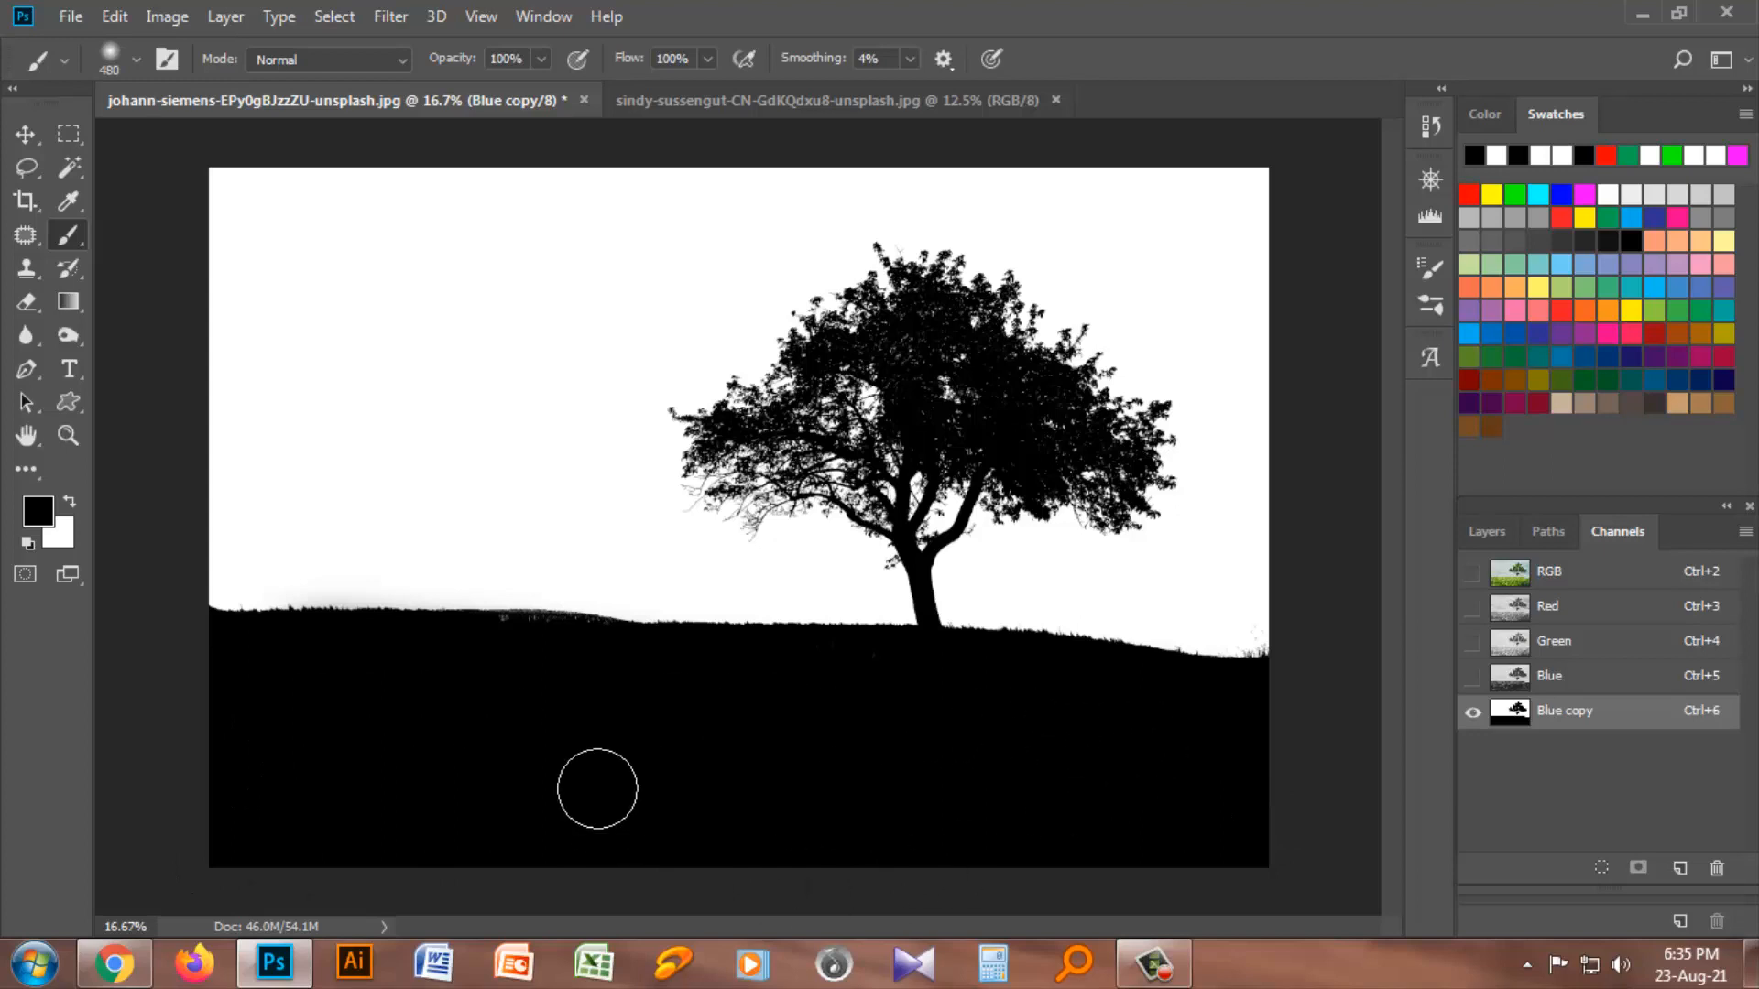
Step: Paint black along the grass horizon with the brush in Overlay mode, and swap the foreground colour to white
{"action": "left_click", "coordinate": [318, 60]}
{"action": "left_click", "coordinate": [277, 406]}
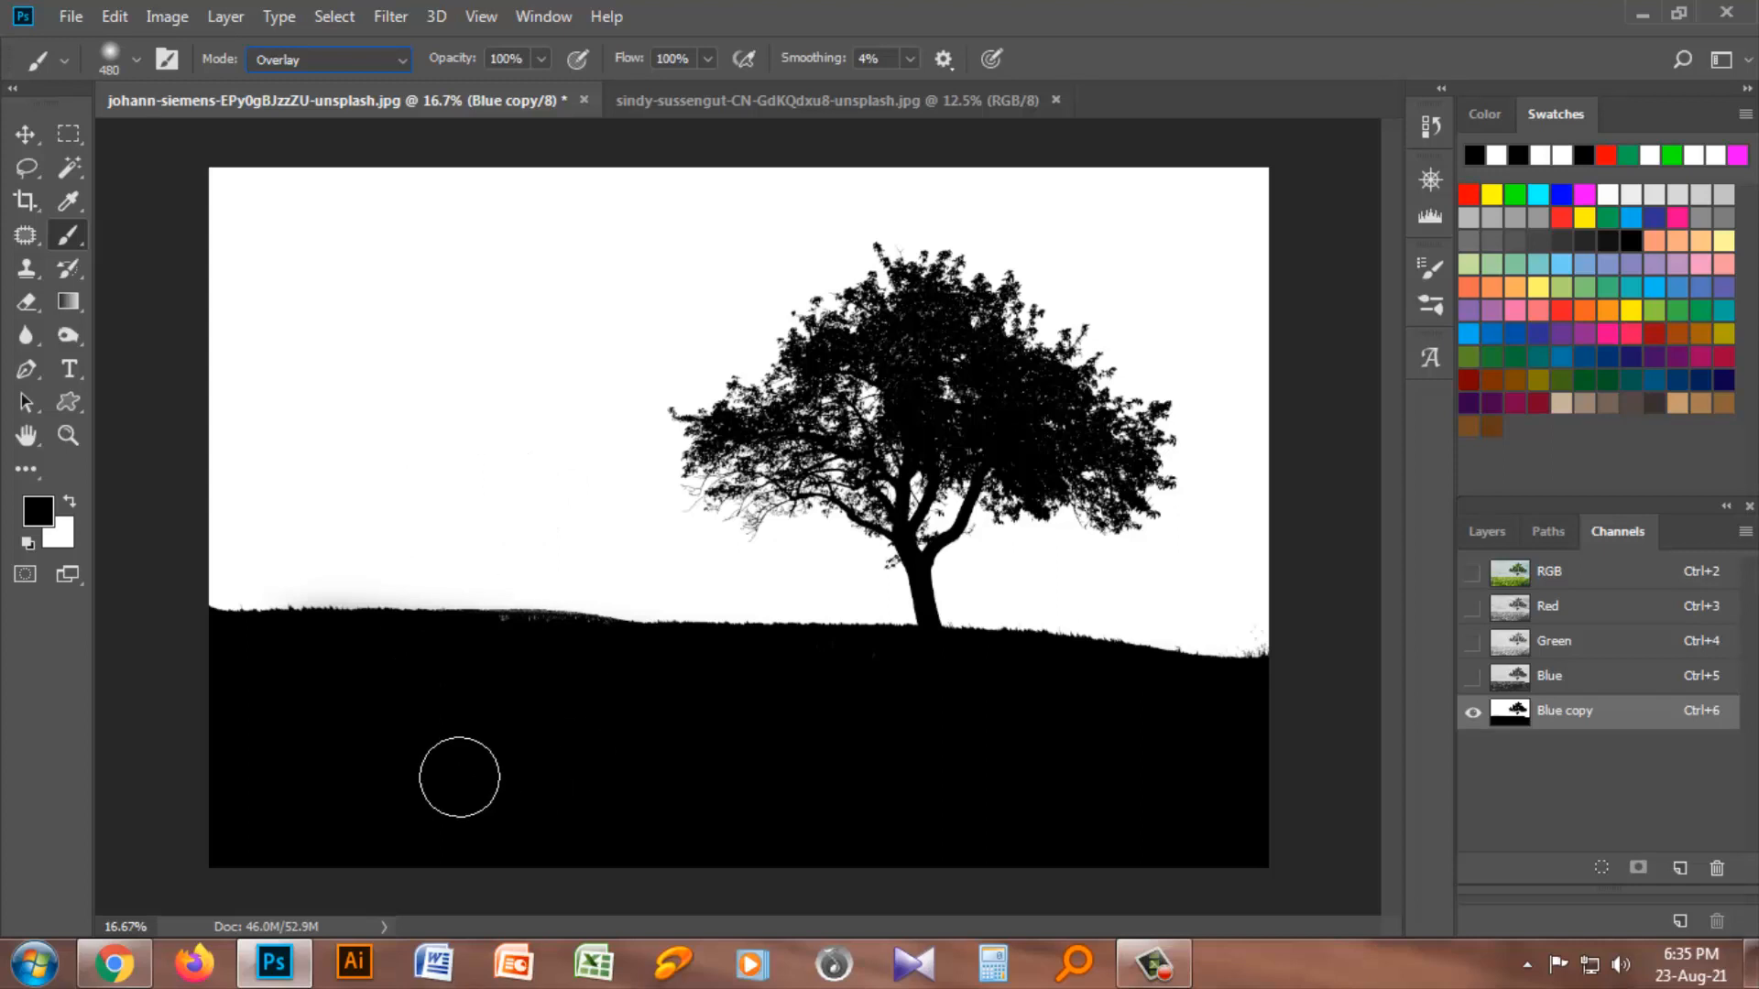
{"action": "mouse_move", "coordinate": [256, 640]}
{"action": "left_mouse_down"}
{"action": "mouse_move", "coordinate": [603, 645]}
{"action": "mouse_move", "coordinate": [553, 635]}
{"action": "mouse_move", "coordinate": [837, 634]}
{"action": "mouse_move", "coordinate": [1279, 676]}
{"action": "mouse_move", "coordinate": [1285, 655]}
{"action": "mouse_move", "coordinate": [1217, 653]}
{"action": "left_mouse_up"}
{"action": "left_click", "coordinate": [67, 504]}
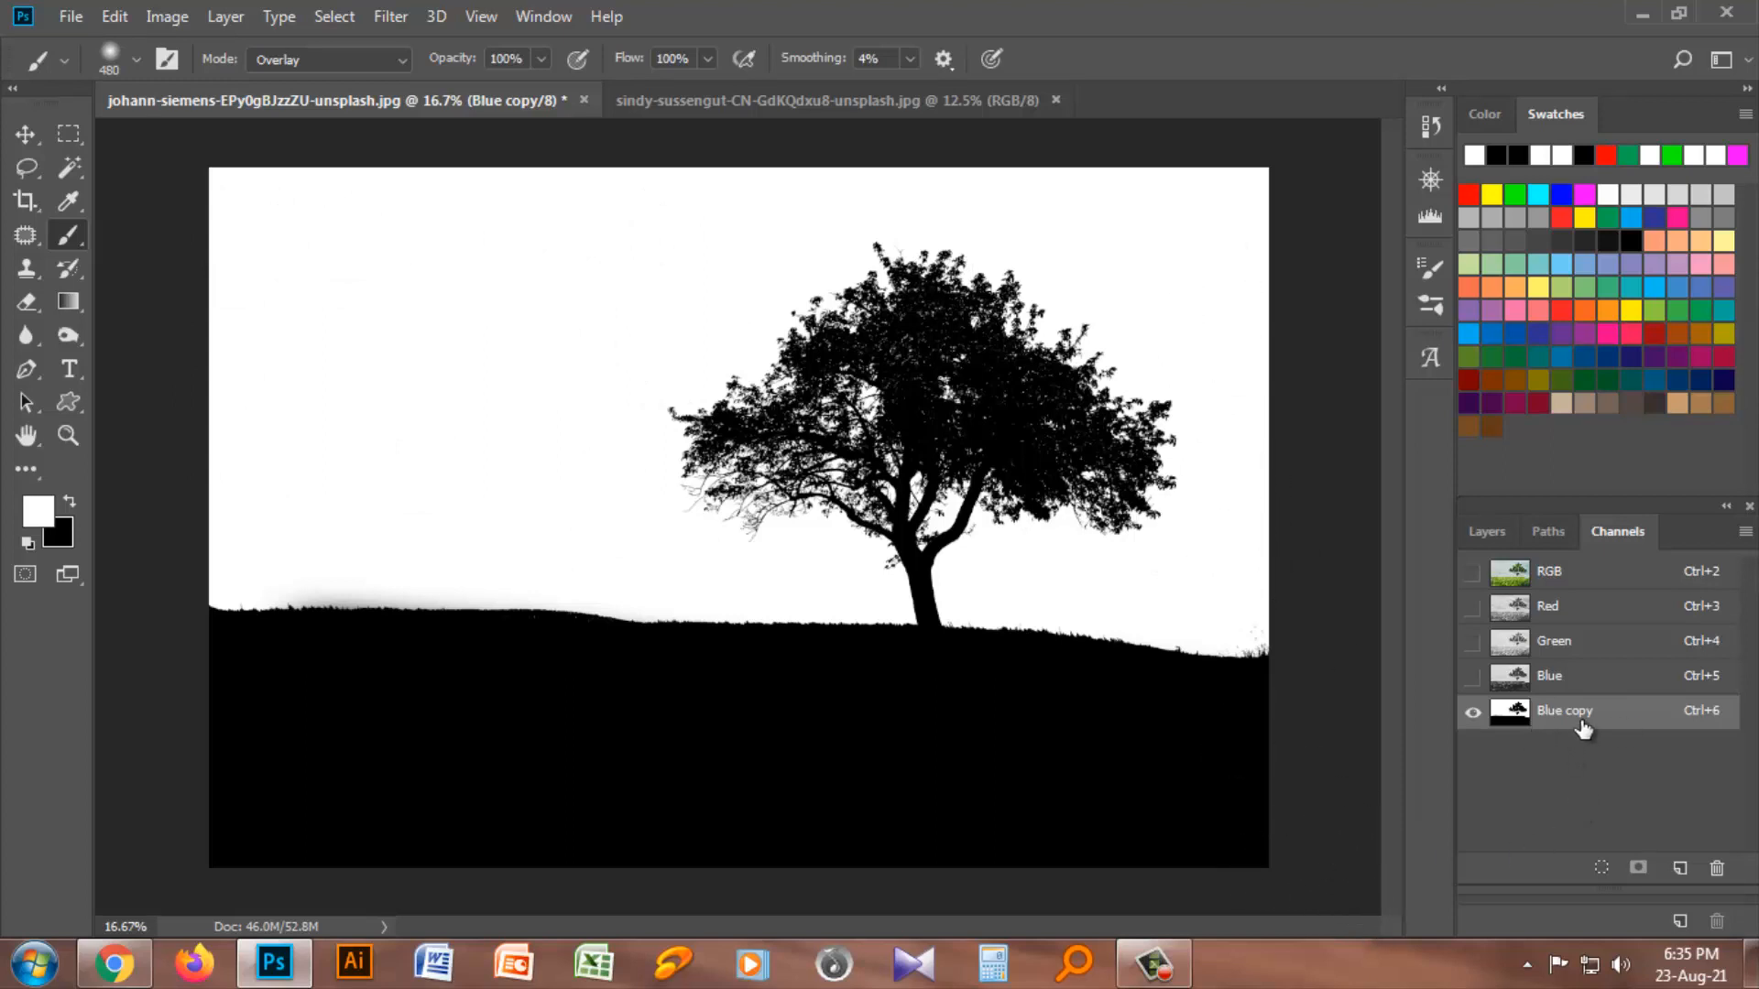
{"action": "key", "text": "ctrl+i"}
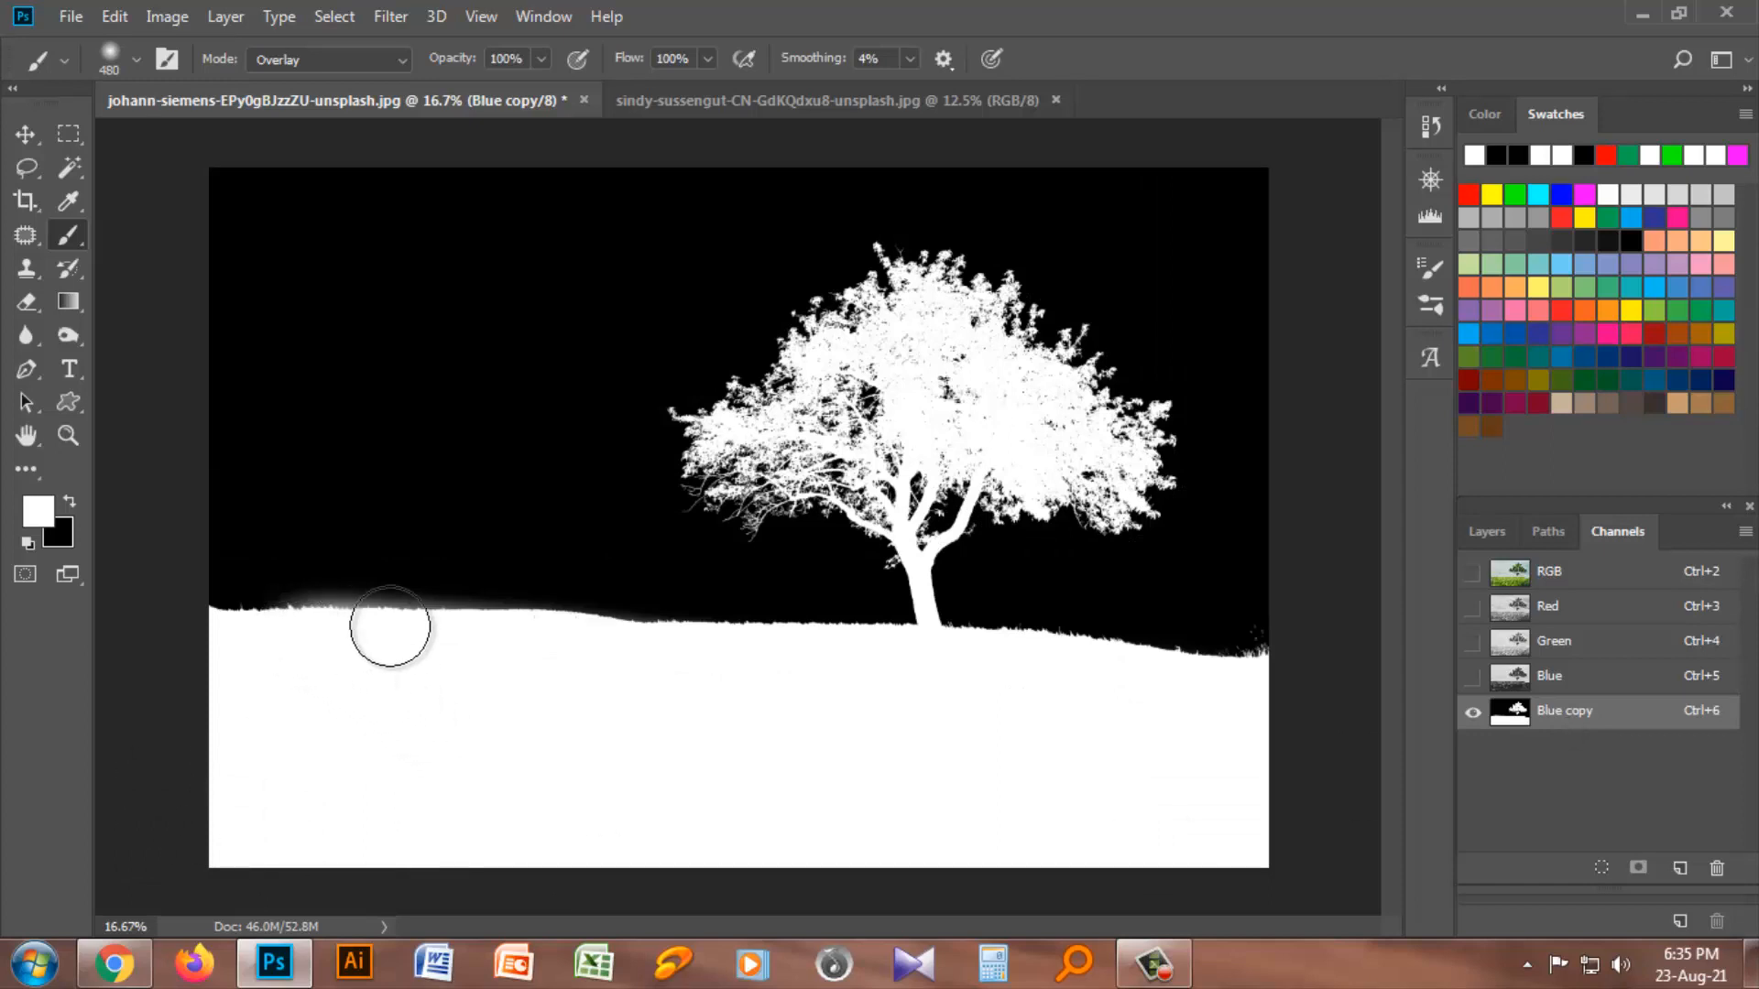
{"action": "left_click_drag", "start_coordinate": [390, 627], "coordinate": [331, 618]}
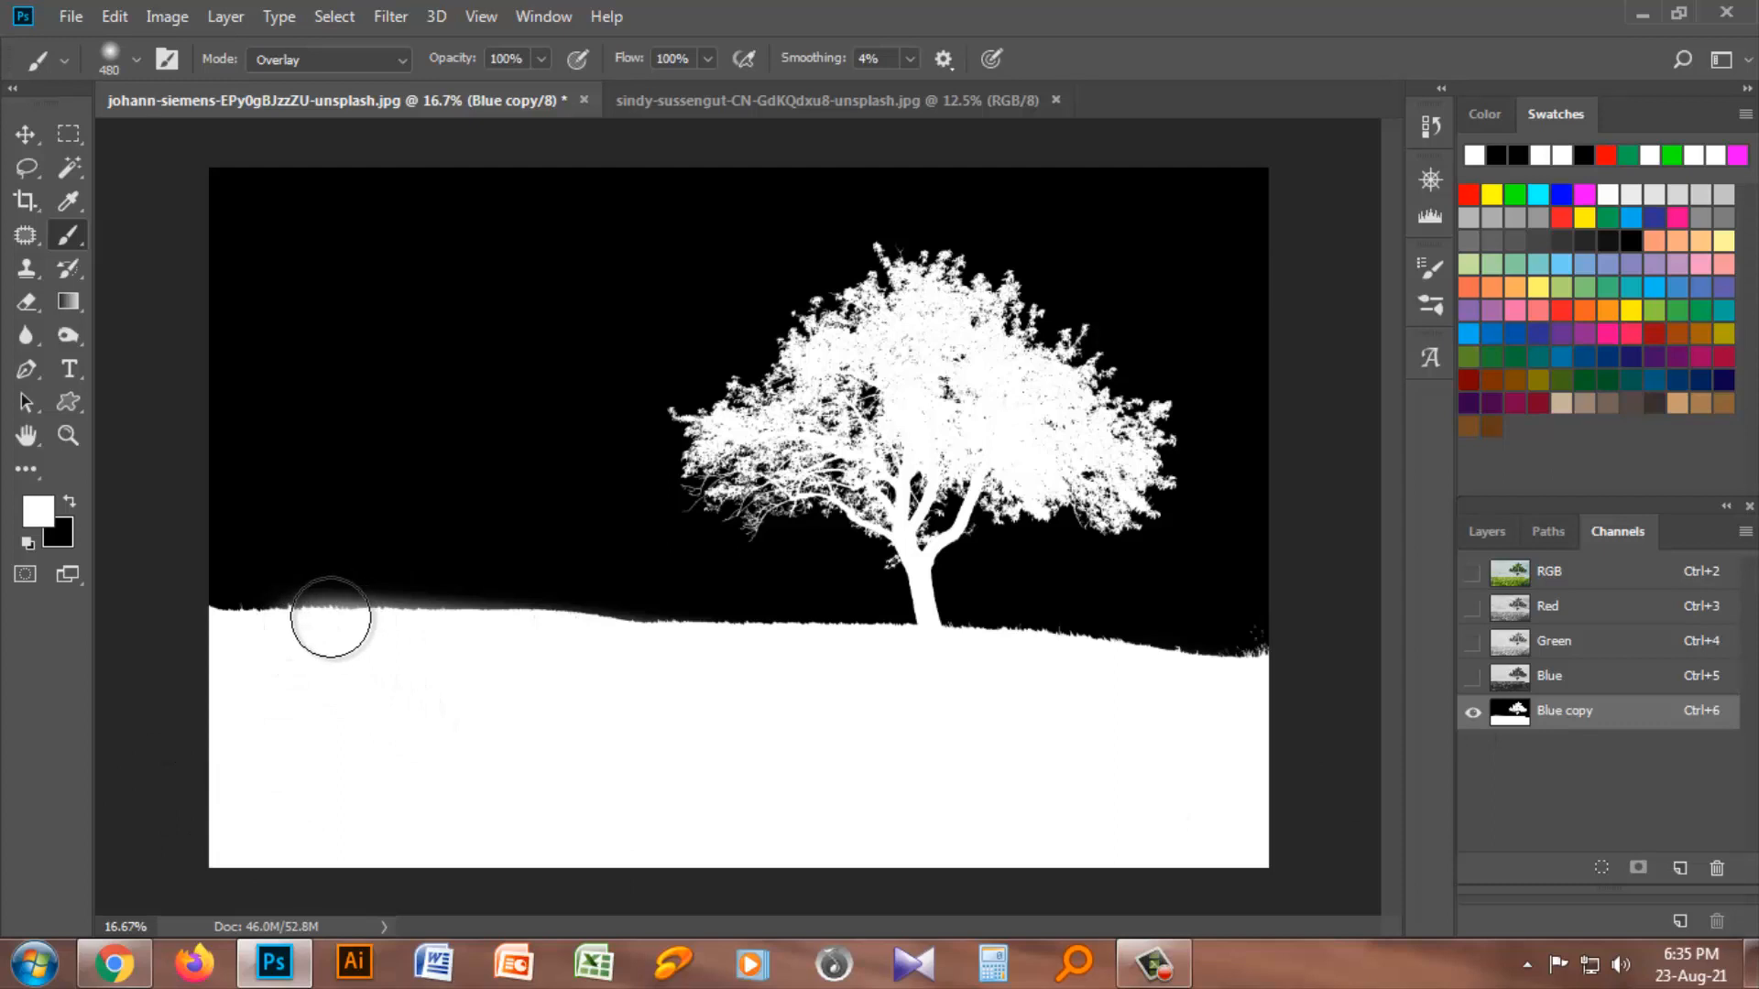
{"action": "key", "text": "ctrl+z"}
{"action": "key", "text": "ctrl+z"}
{"action": "key", "text": "ctrl+z"}
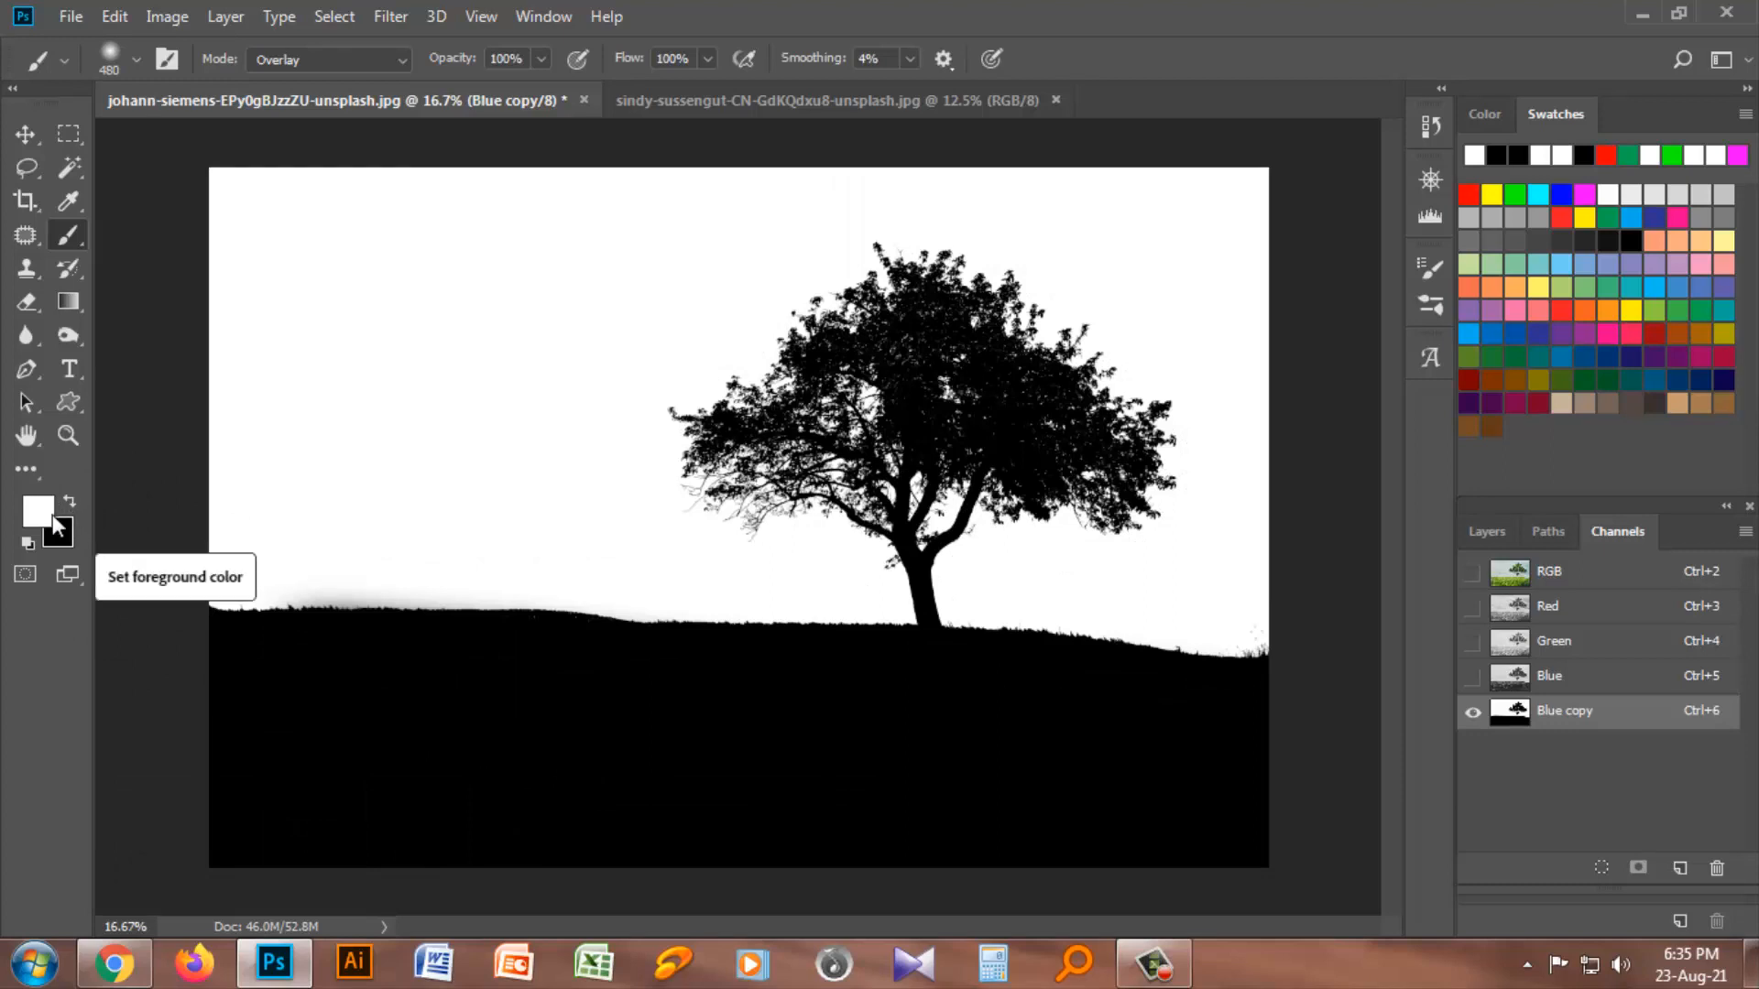
Step: Paint white over the grey smudge along the horizon with the Overlay brush, and invert the Blue copy channel
{"action": "mouse_move", "coordinate": [306, 589]}
{"action": "left_mouse_down"}
{"action": "mouse_move", "coordinate": [460, 599]}
{"action": "mouse_move", "coordinate": [259, 593]}
{"action": "mouse_move", "coordinate": [1117, 626]}
{"action": "mouse_move", "coordinate": [1210, 649]}
{"action": "left_mouse_up"}
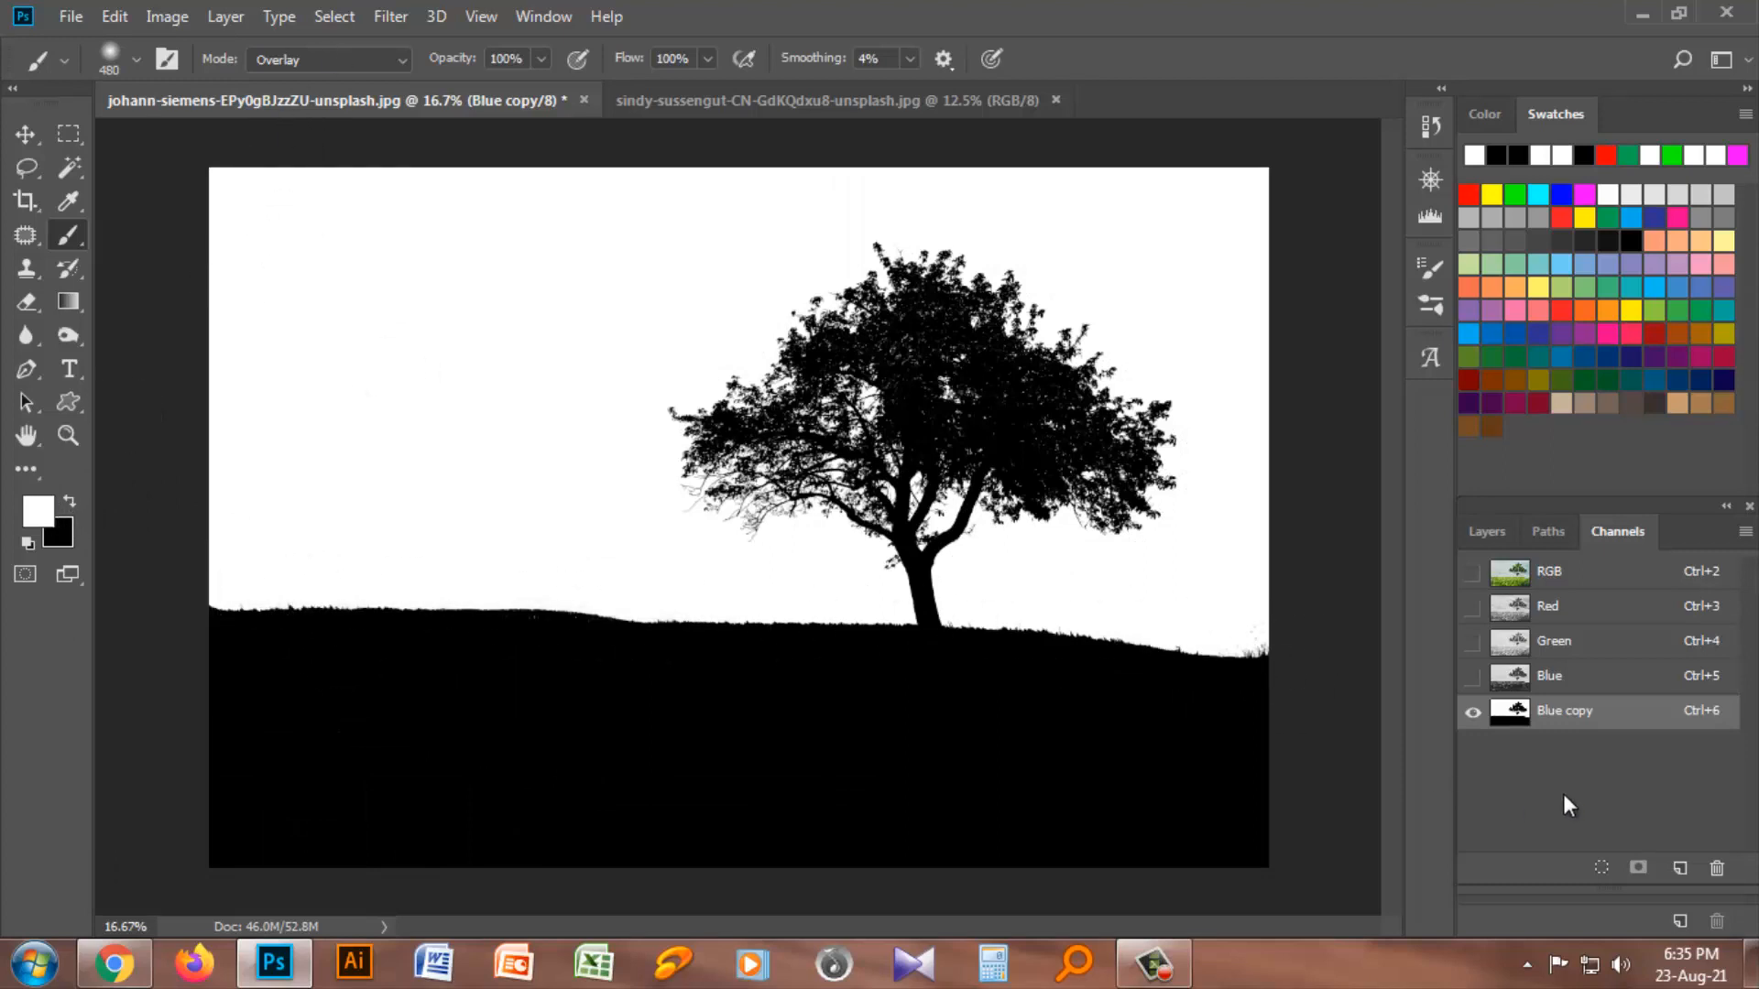
{"action": "key", "text": "ctrl+i"}
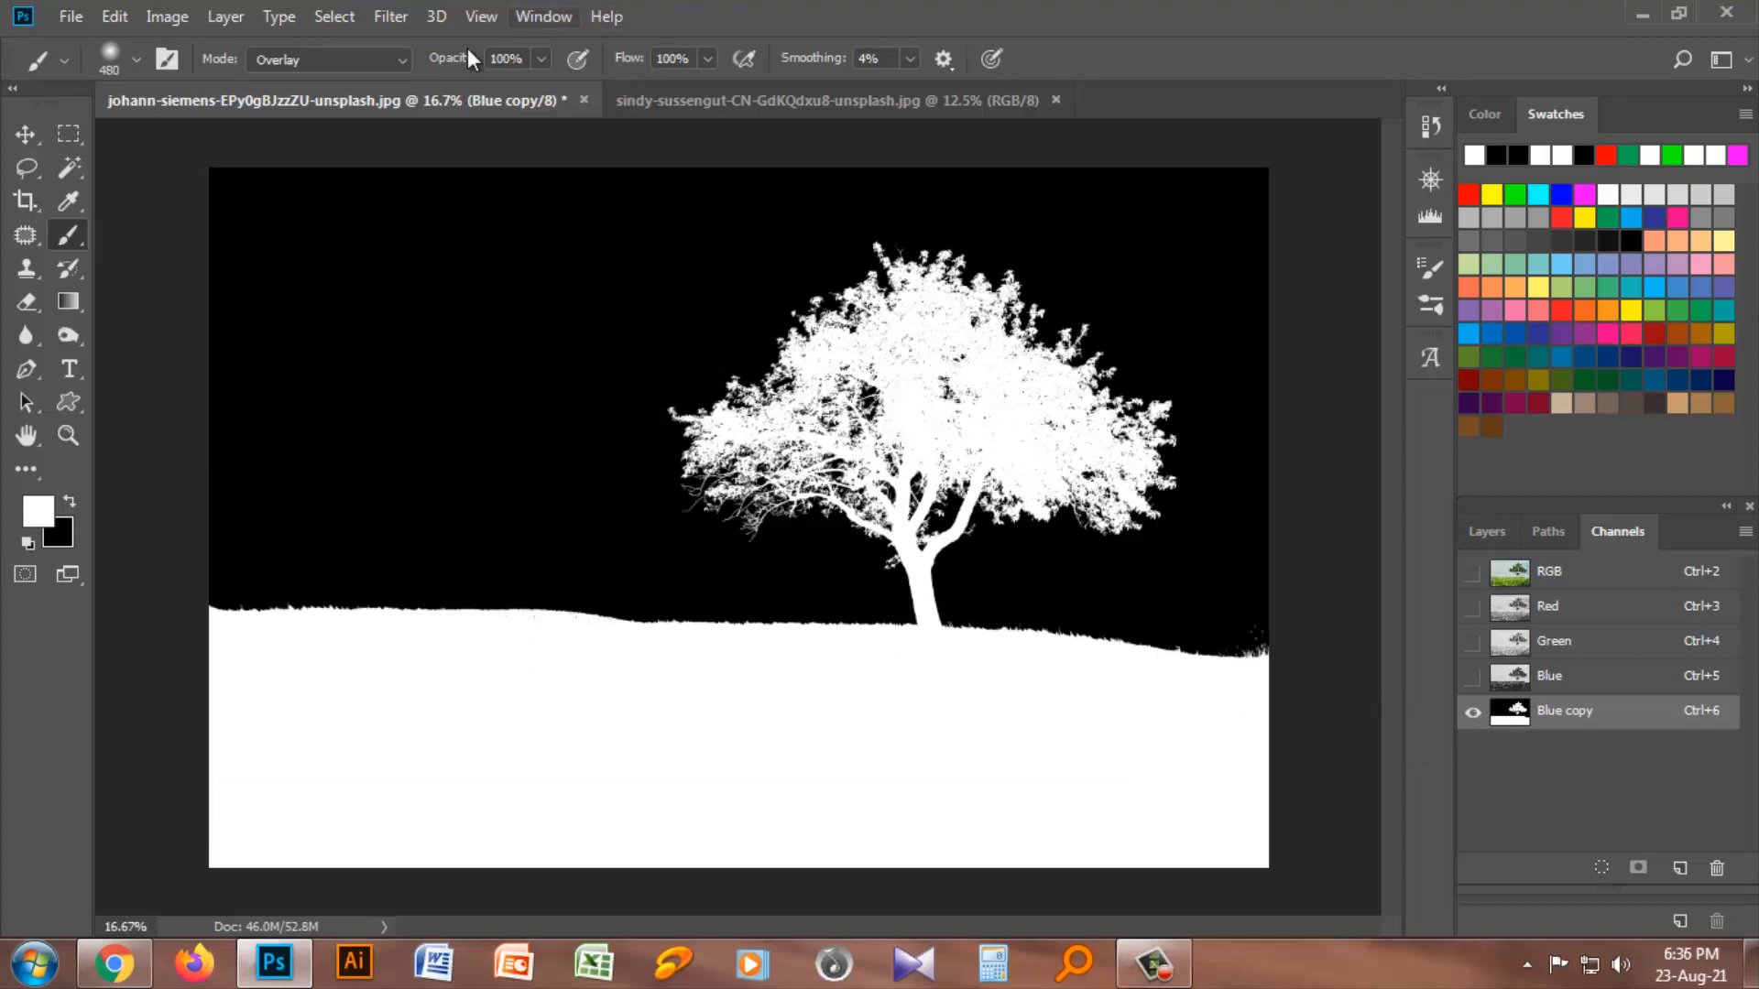
{"action": "left_click", "coordinate": [334, 17]}
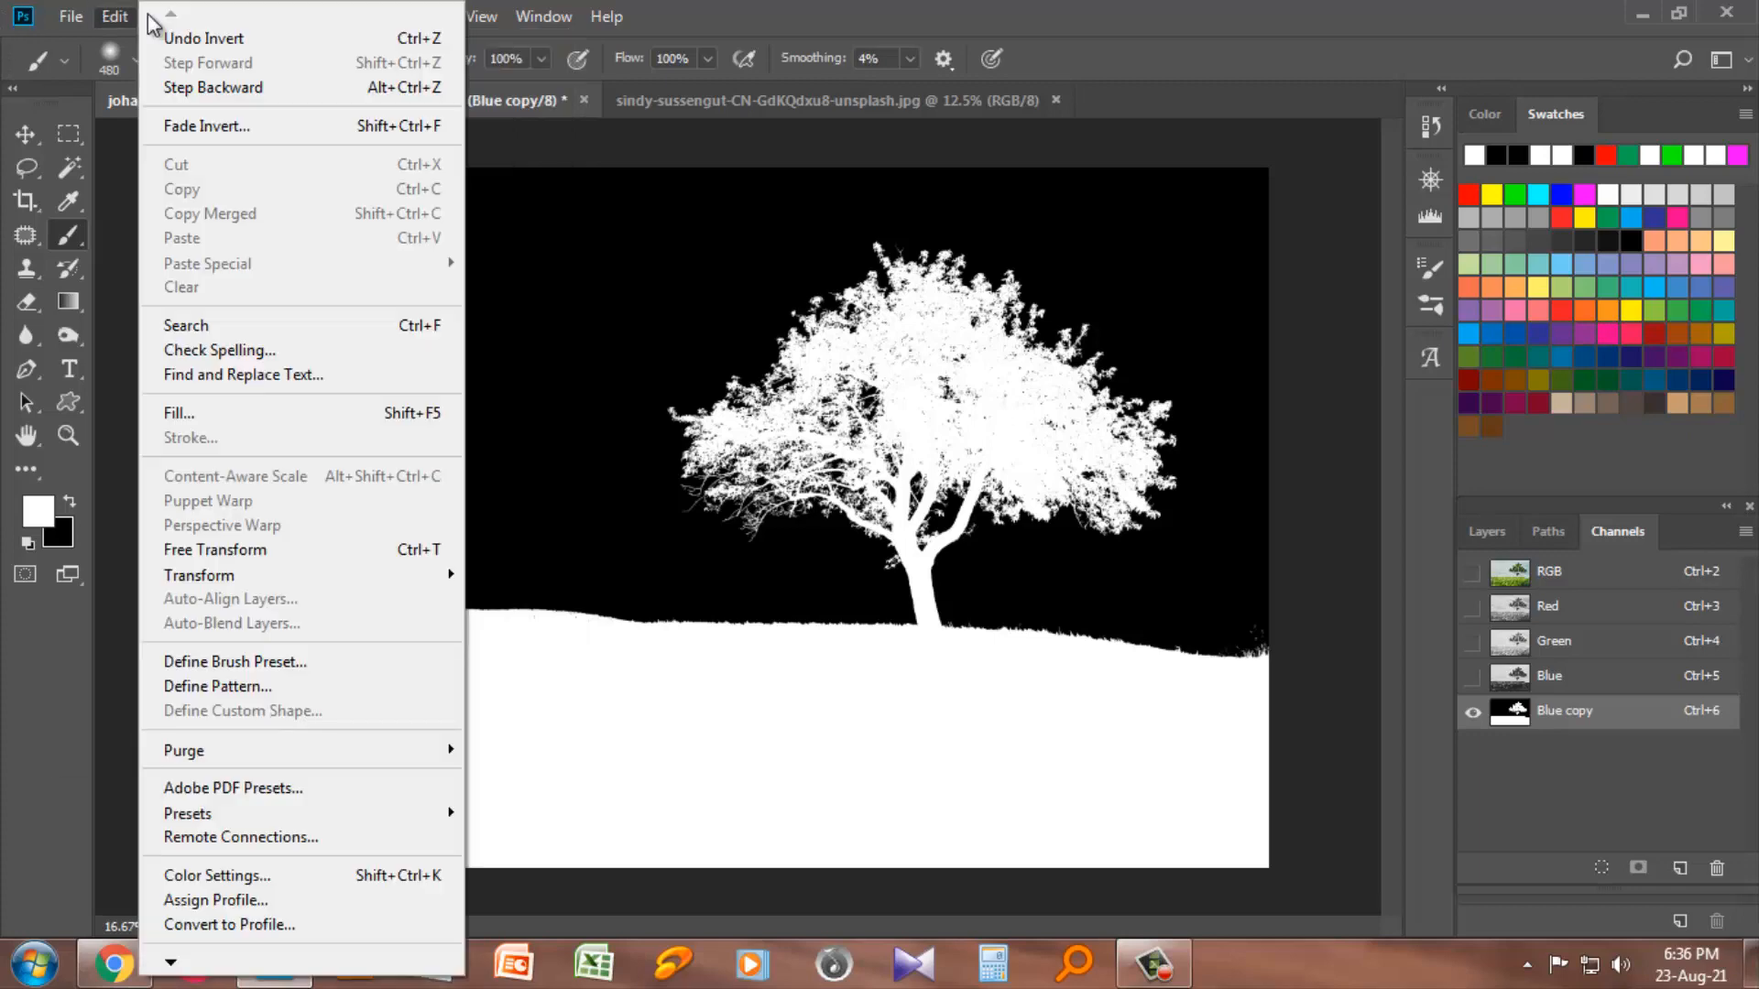
{"action": "mouse_move", "coordinate": [115, 17]}
{"action": "left_click", "coordinate": [617, 236]}
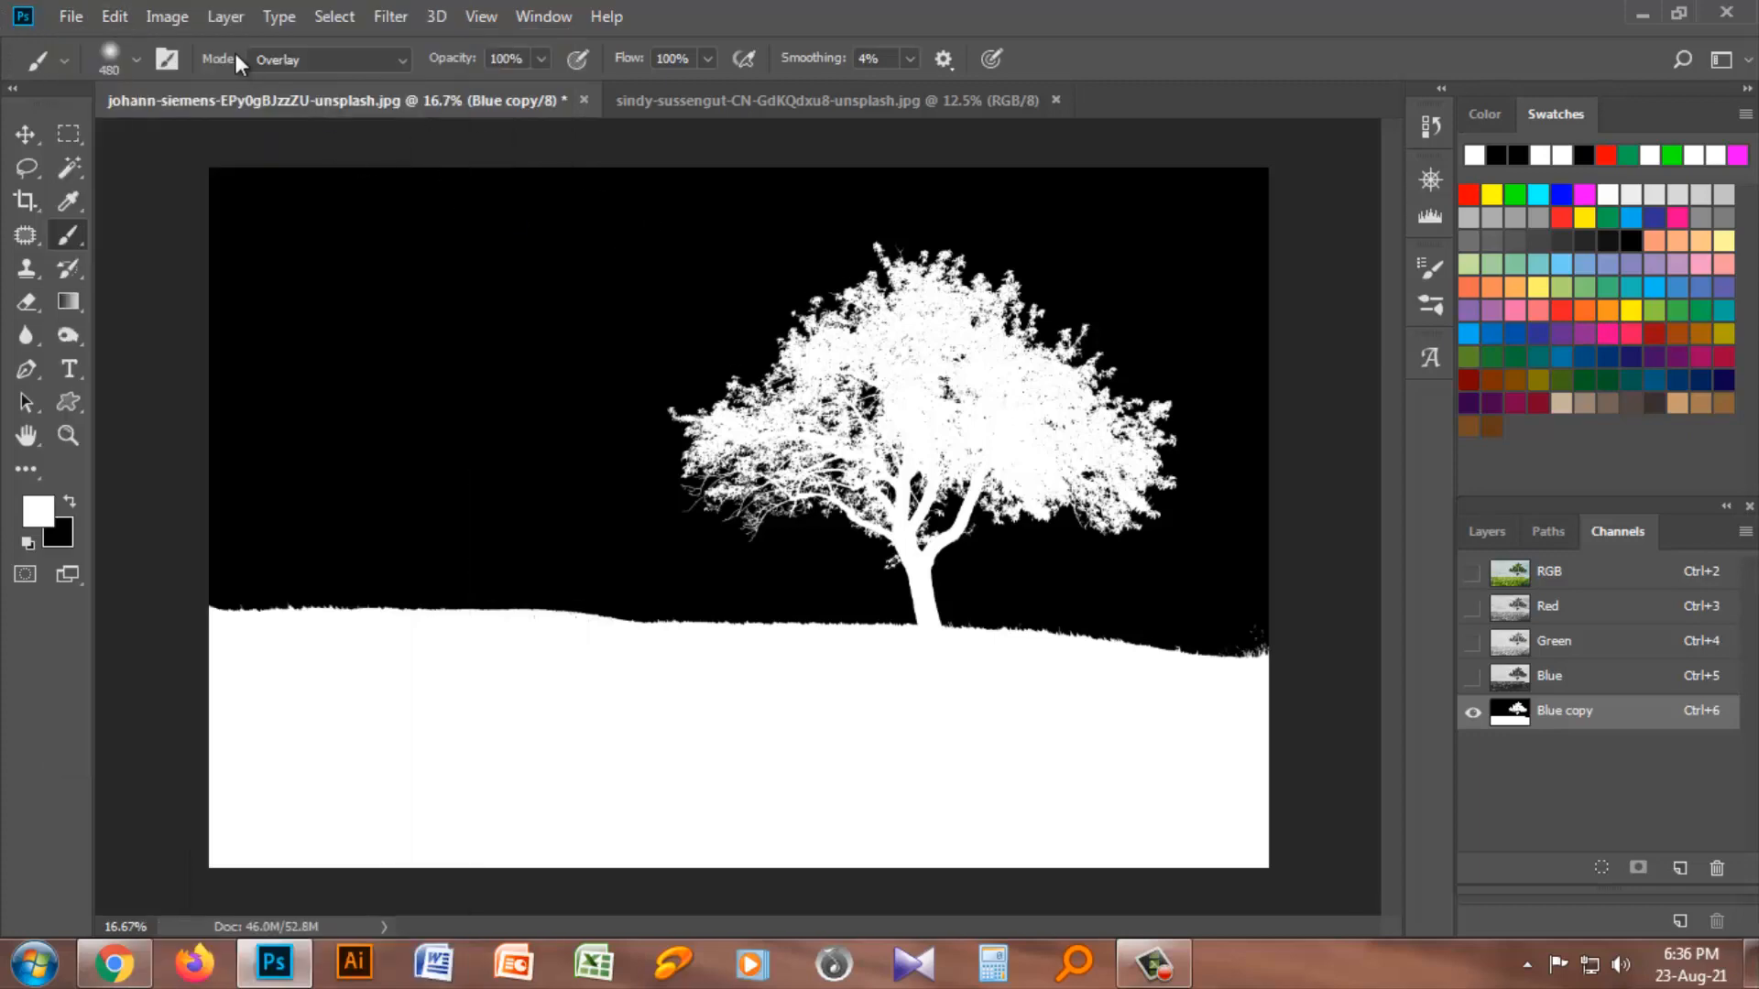
{"action": "left_click", "coordinate": [167, 17]}
{"action": "mouse_move", "coordinate": [183, 84]}
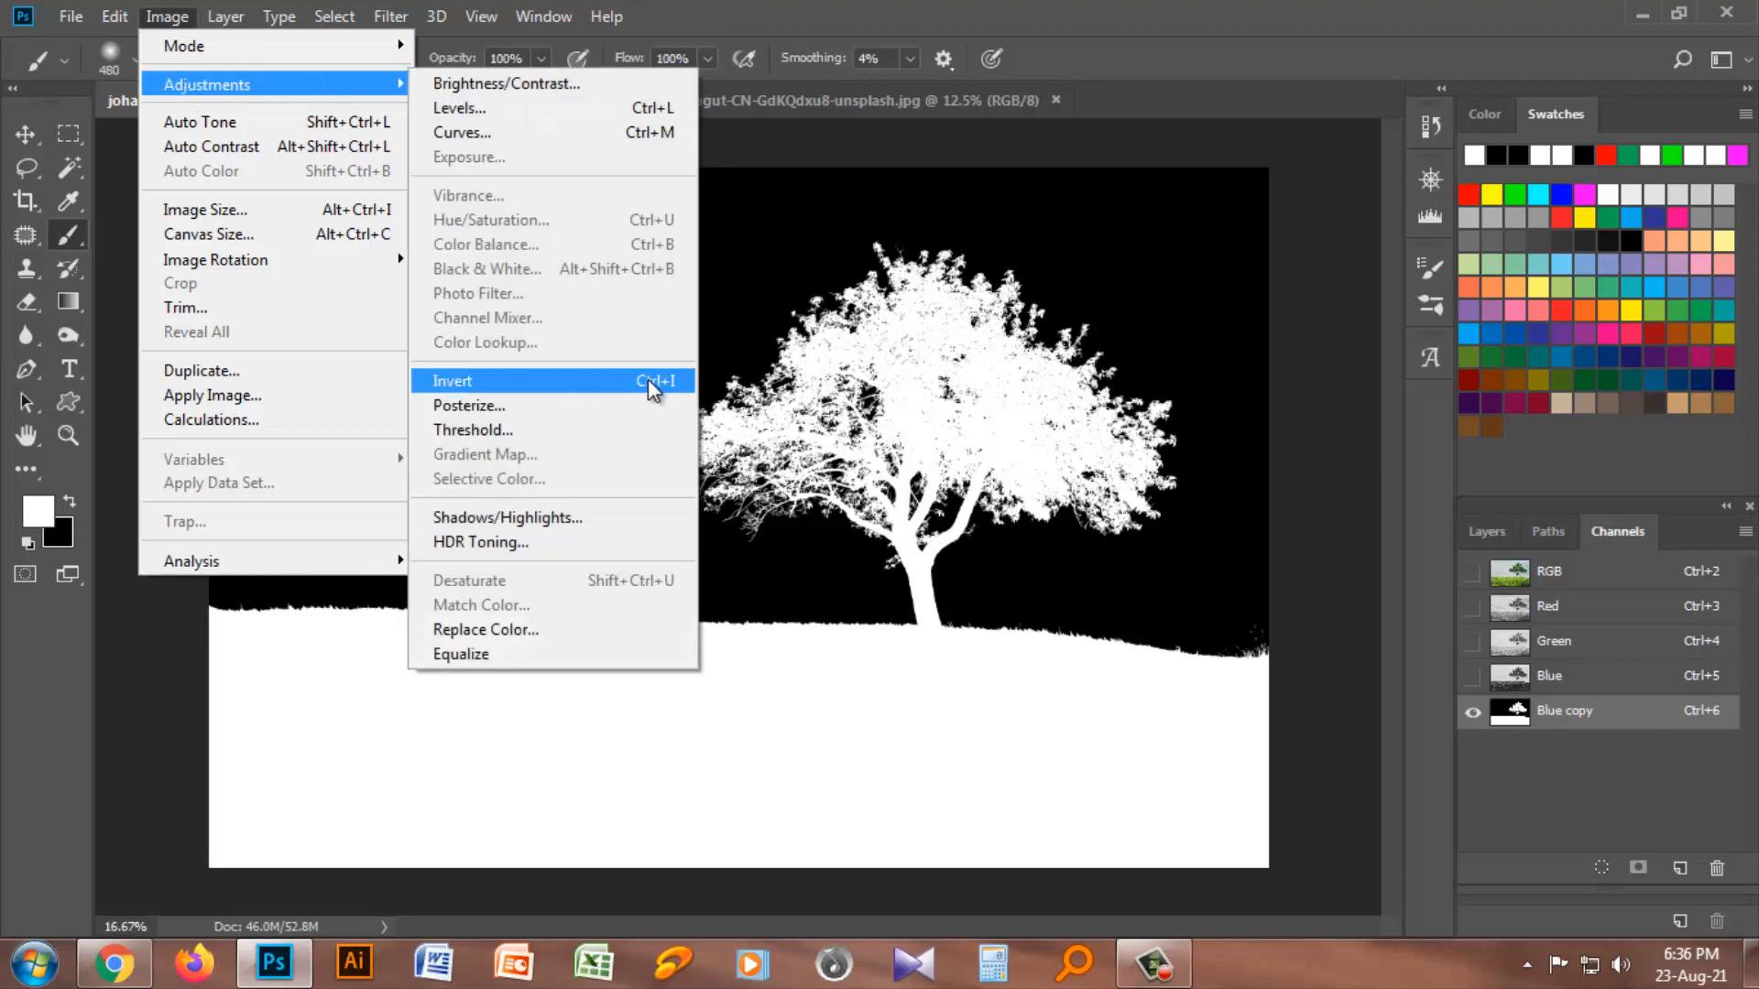
{"action": "left_click", "coordinate": [1328, 363]}
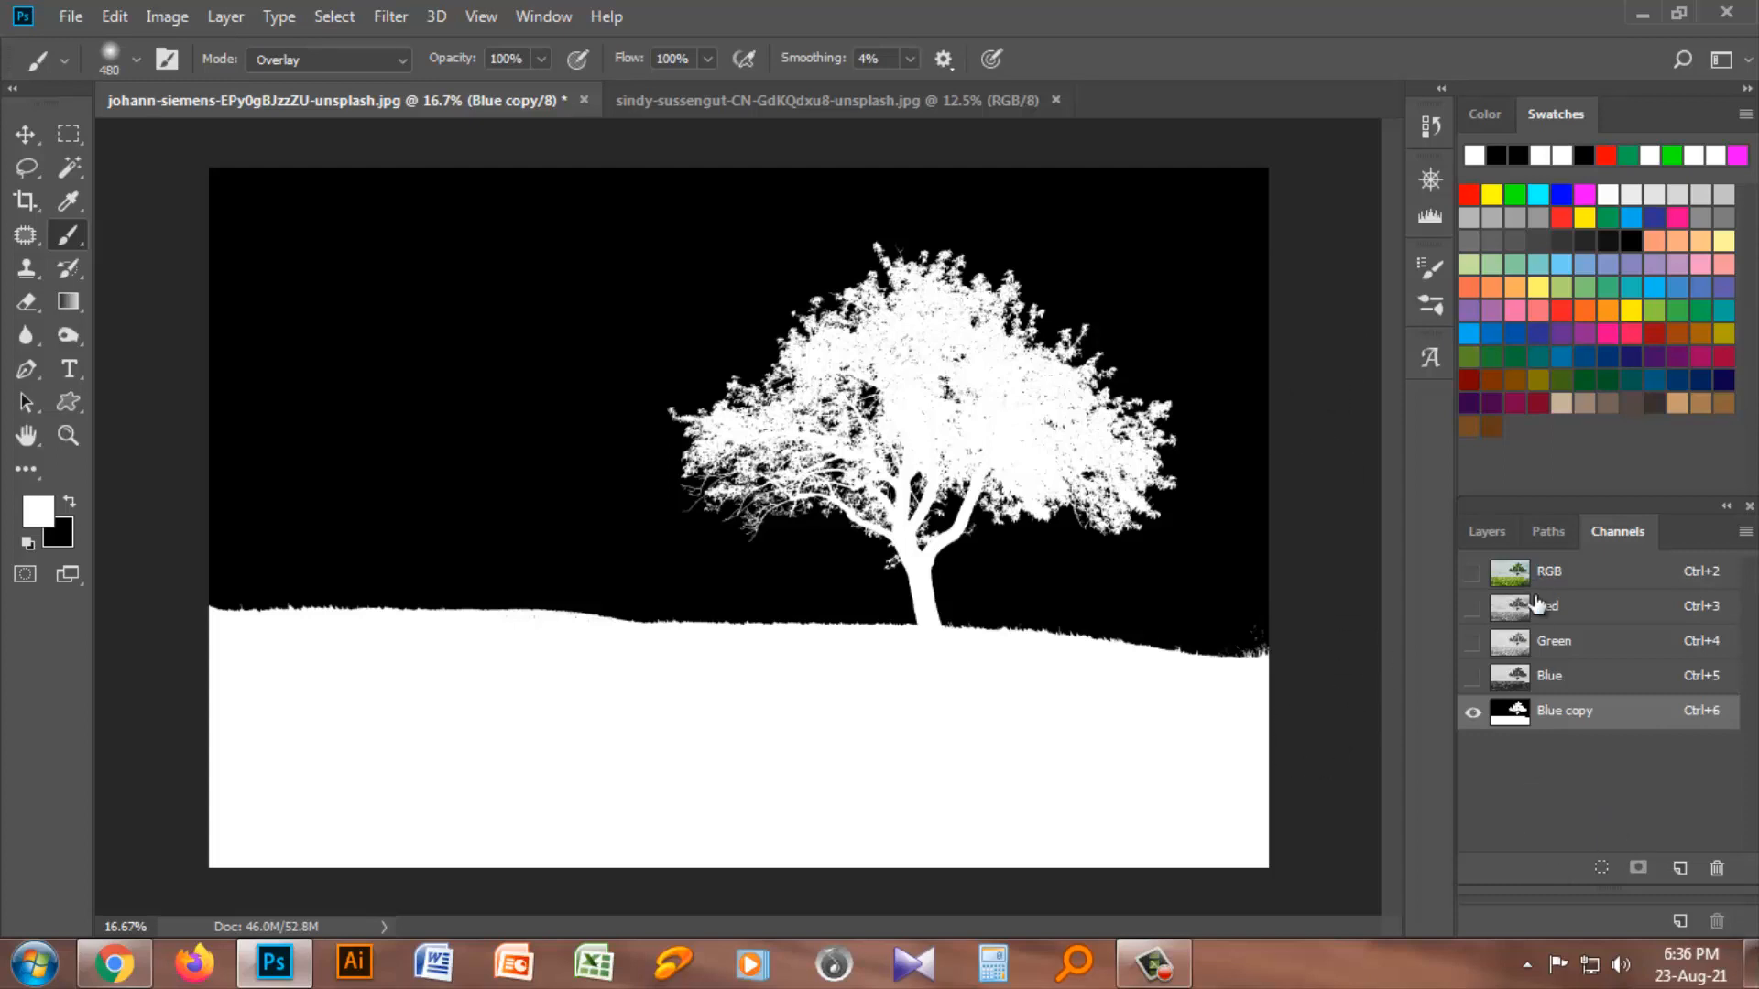
Step: Load the Blue copy channel as a selection and return to the RGB composite channel
{"action": "left_click", "coordinate": [1517, 714], "text": "ctrl"}
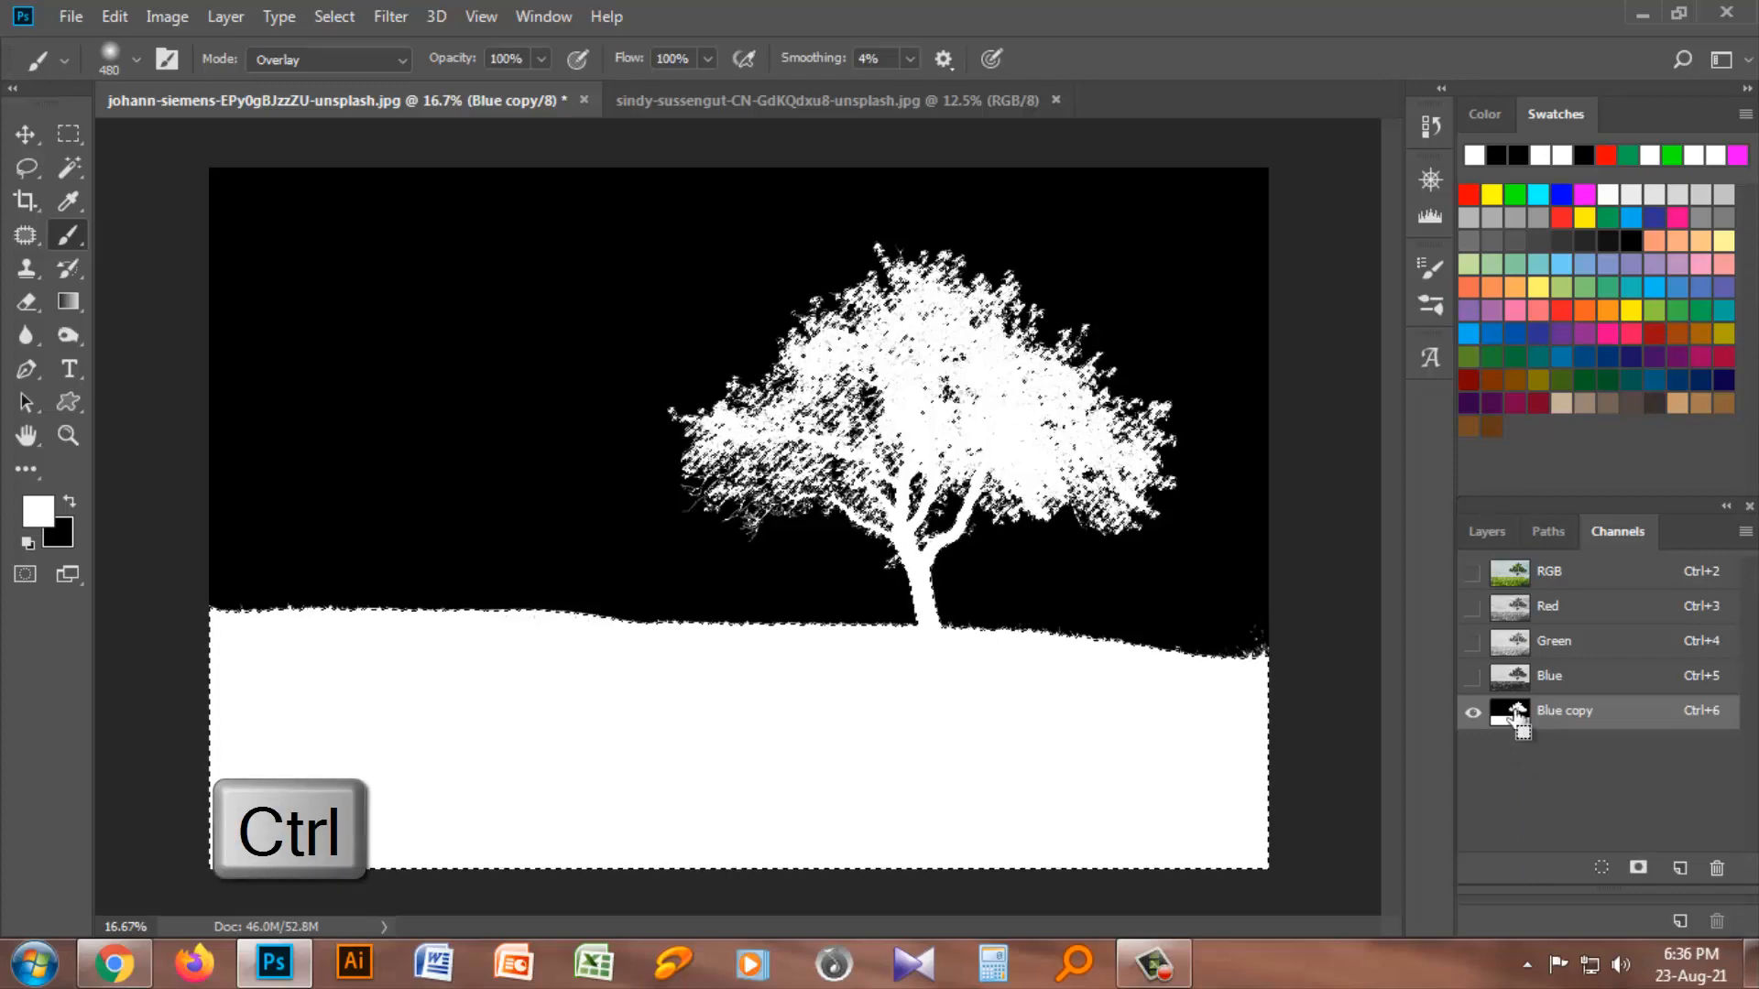
{"action": "left_click", "coordinate": [1558, 576]}
{"action": "key", "text": "x"}
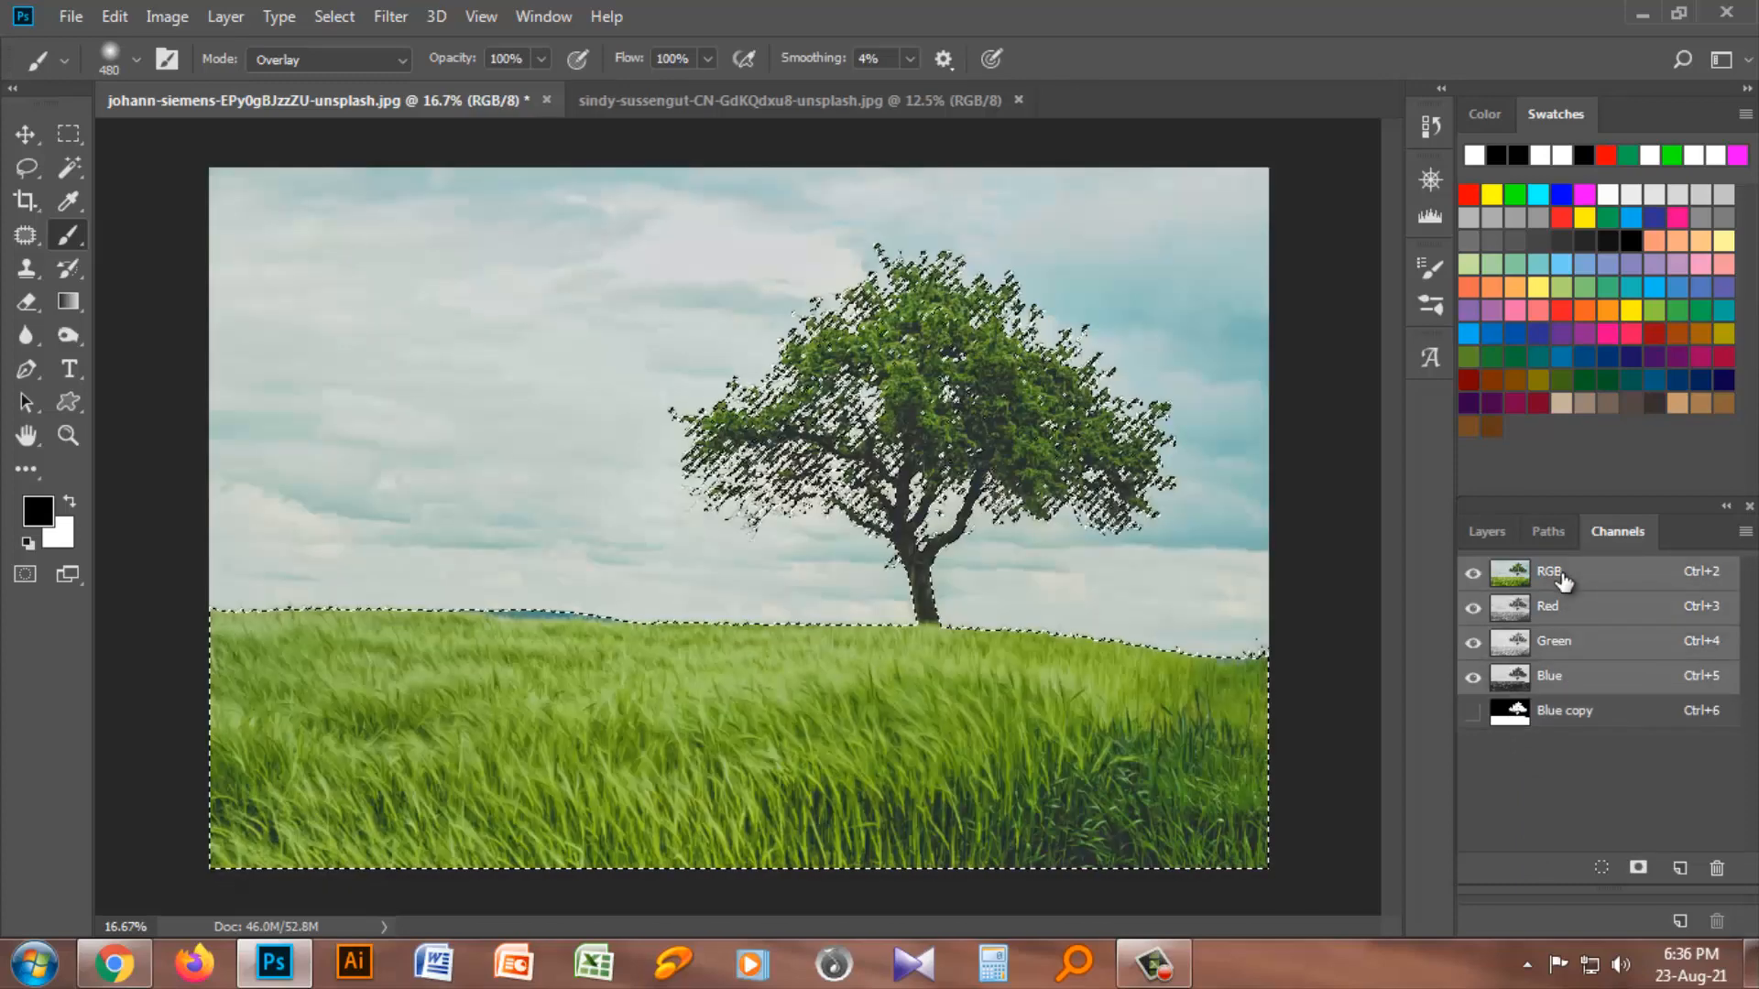
Step: Copy the selected tree and grass to a new layer, and check the cutout by briefly hiding the Background
{"action": "left_click", "coordinate": [1484, 534]}
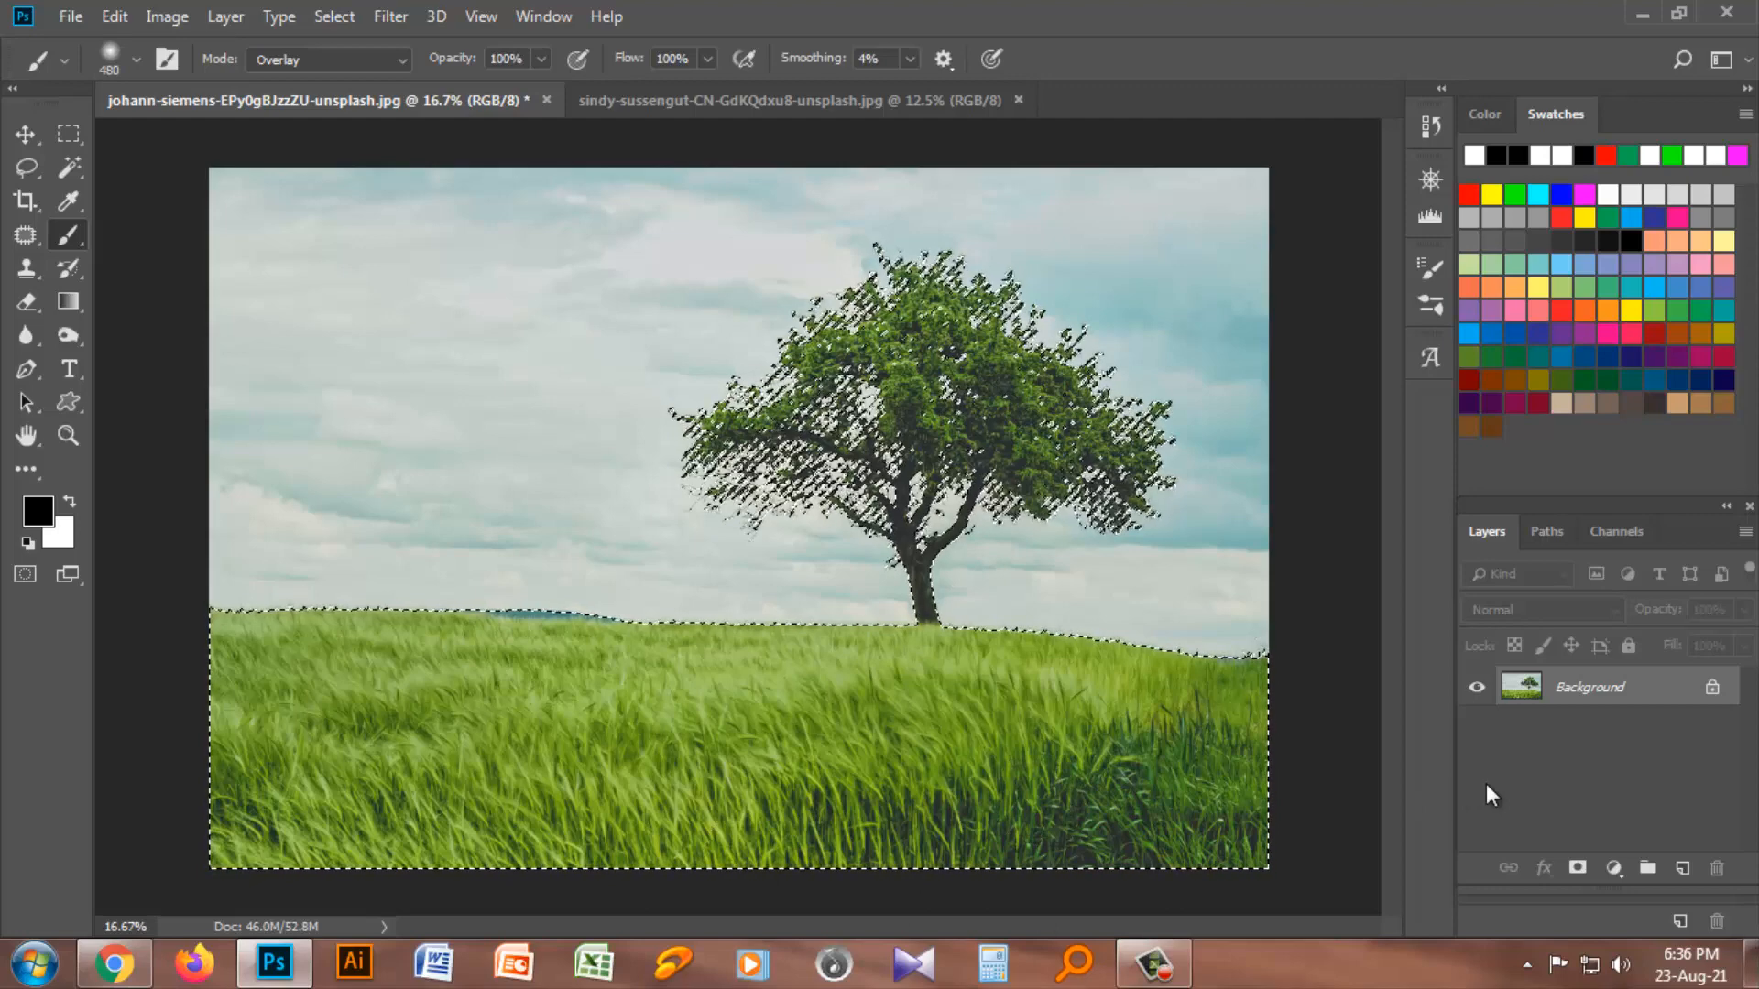
{"action": "key", "text": "ctrl+j"}
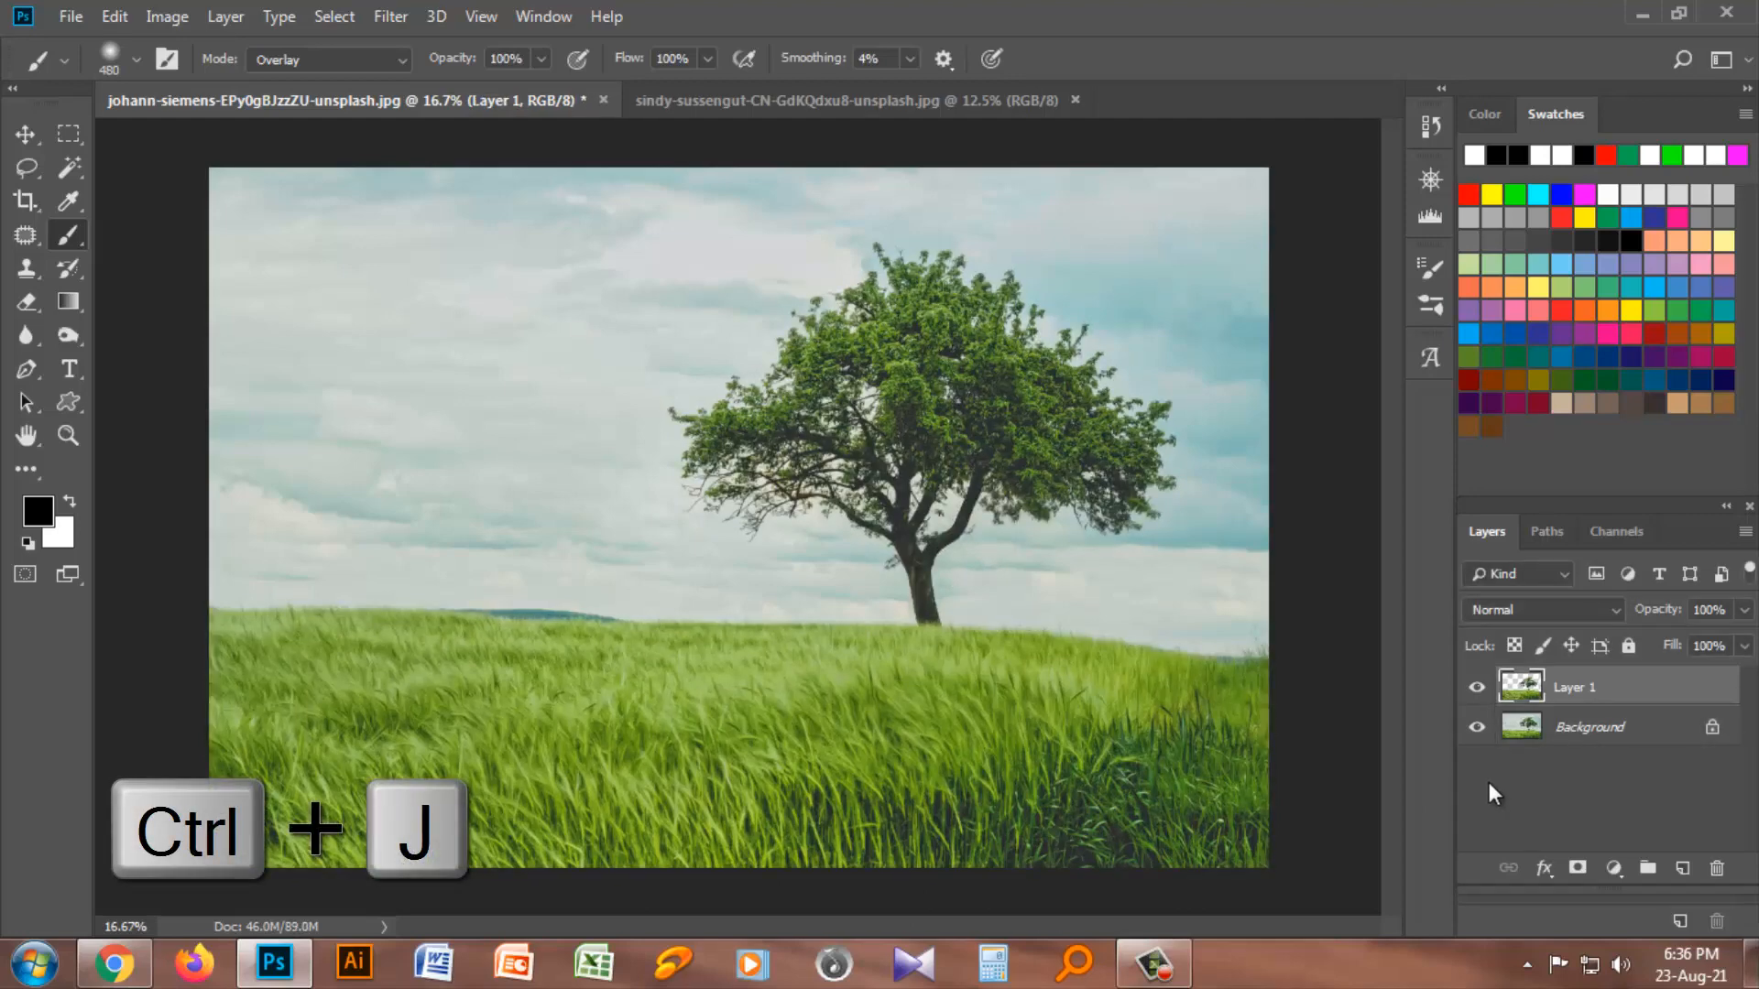
{"action": "left_click", "coordinate": [1476, 730]}
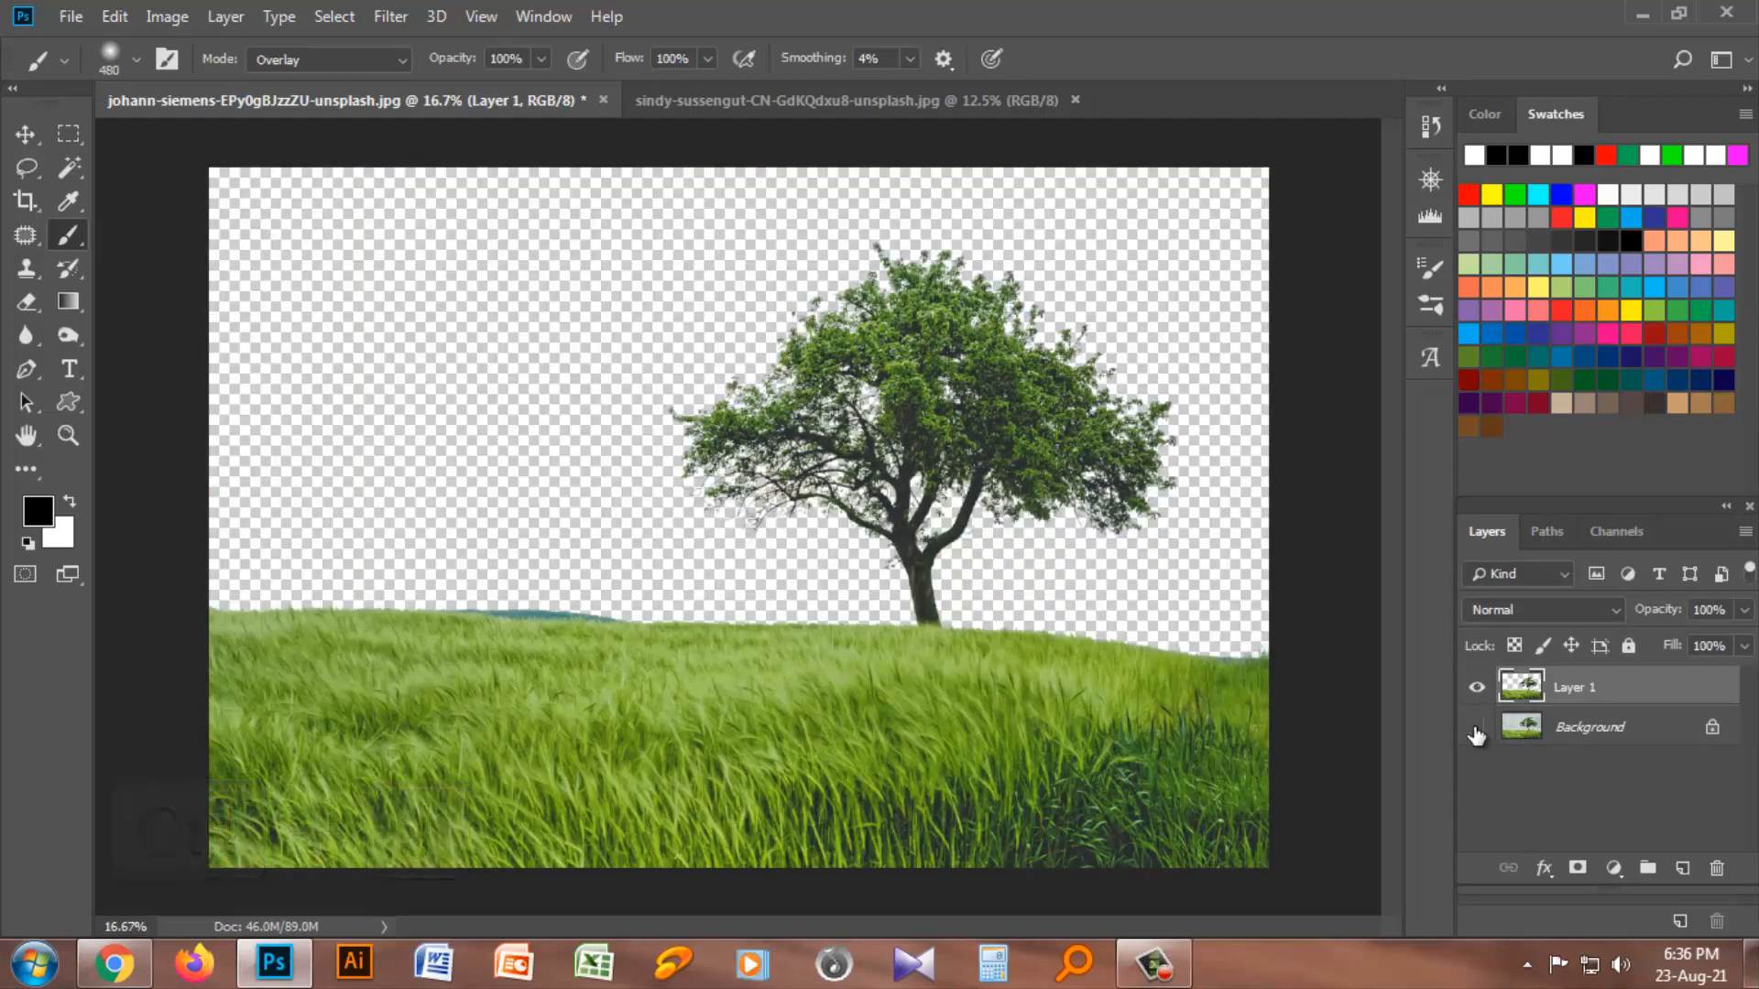
{"action": "left_click", "coordinate": [1476, 730]}
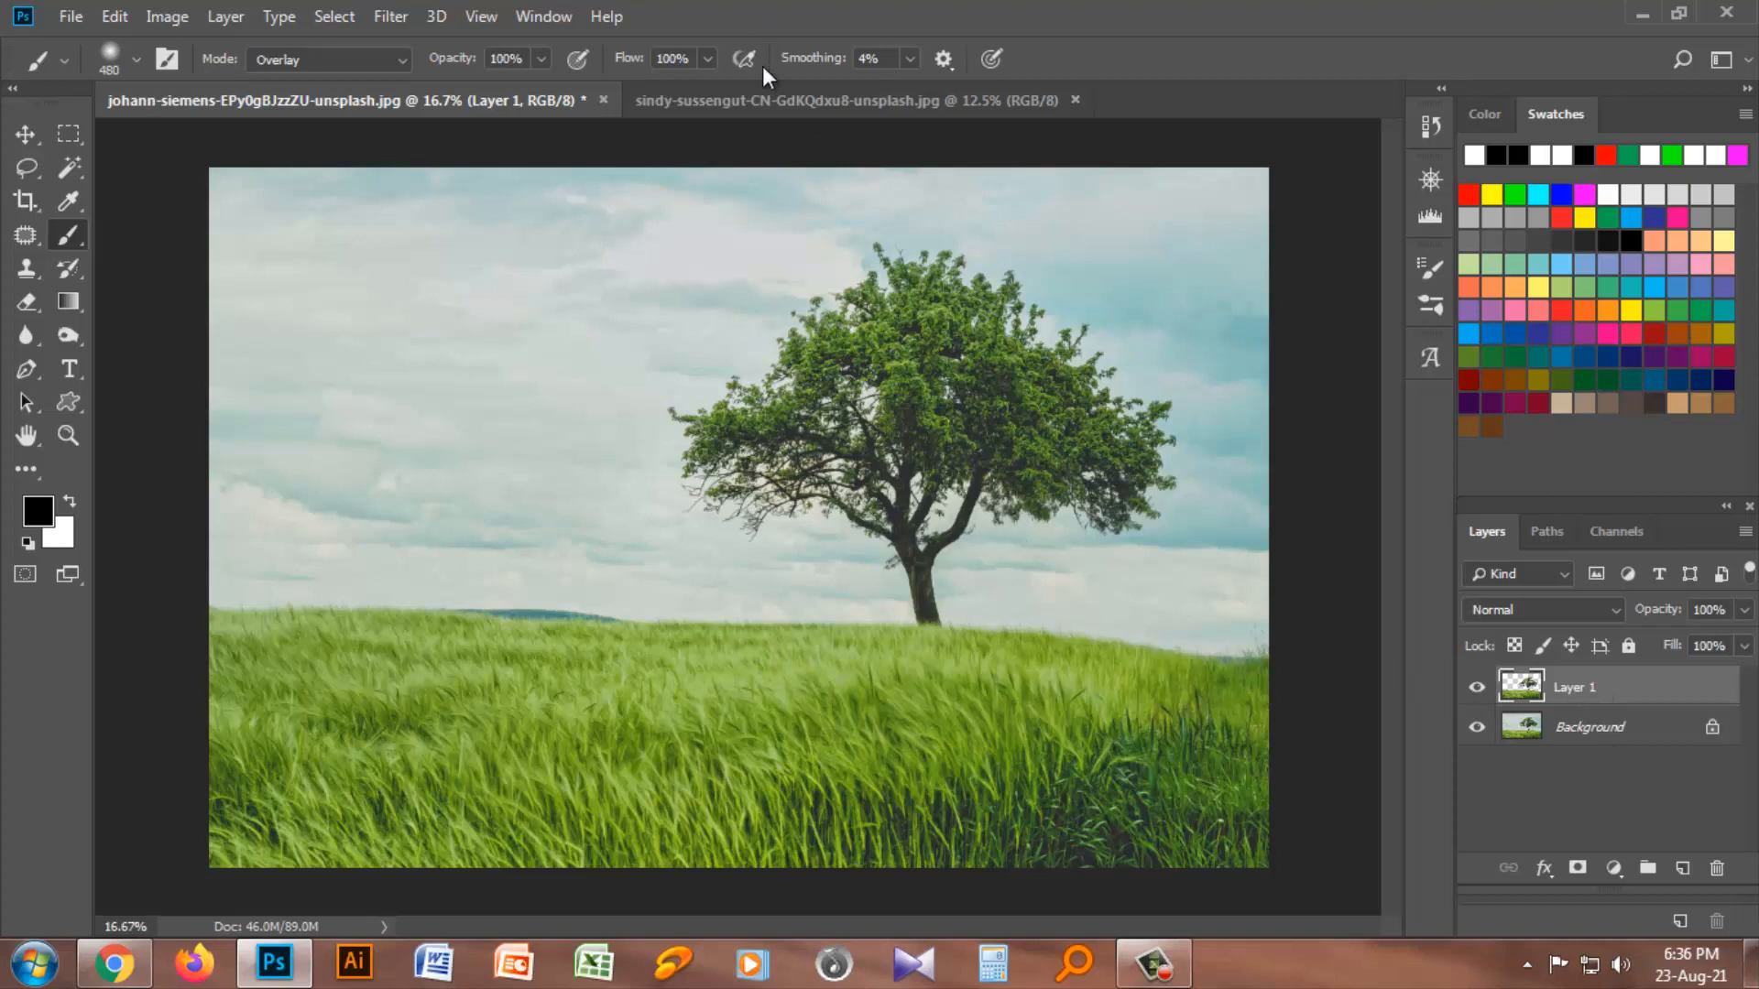
Step: Select the entire cloudy blue sky image and move it into the tree document as a new layer
{"action": "left_click", "coordinate": [750, 99]}
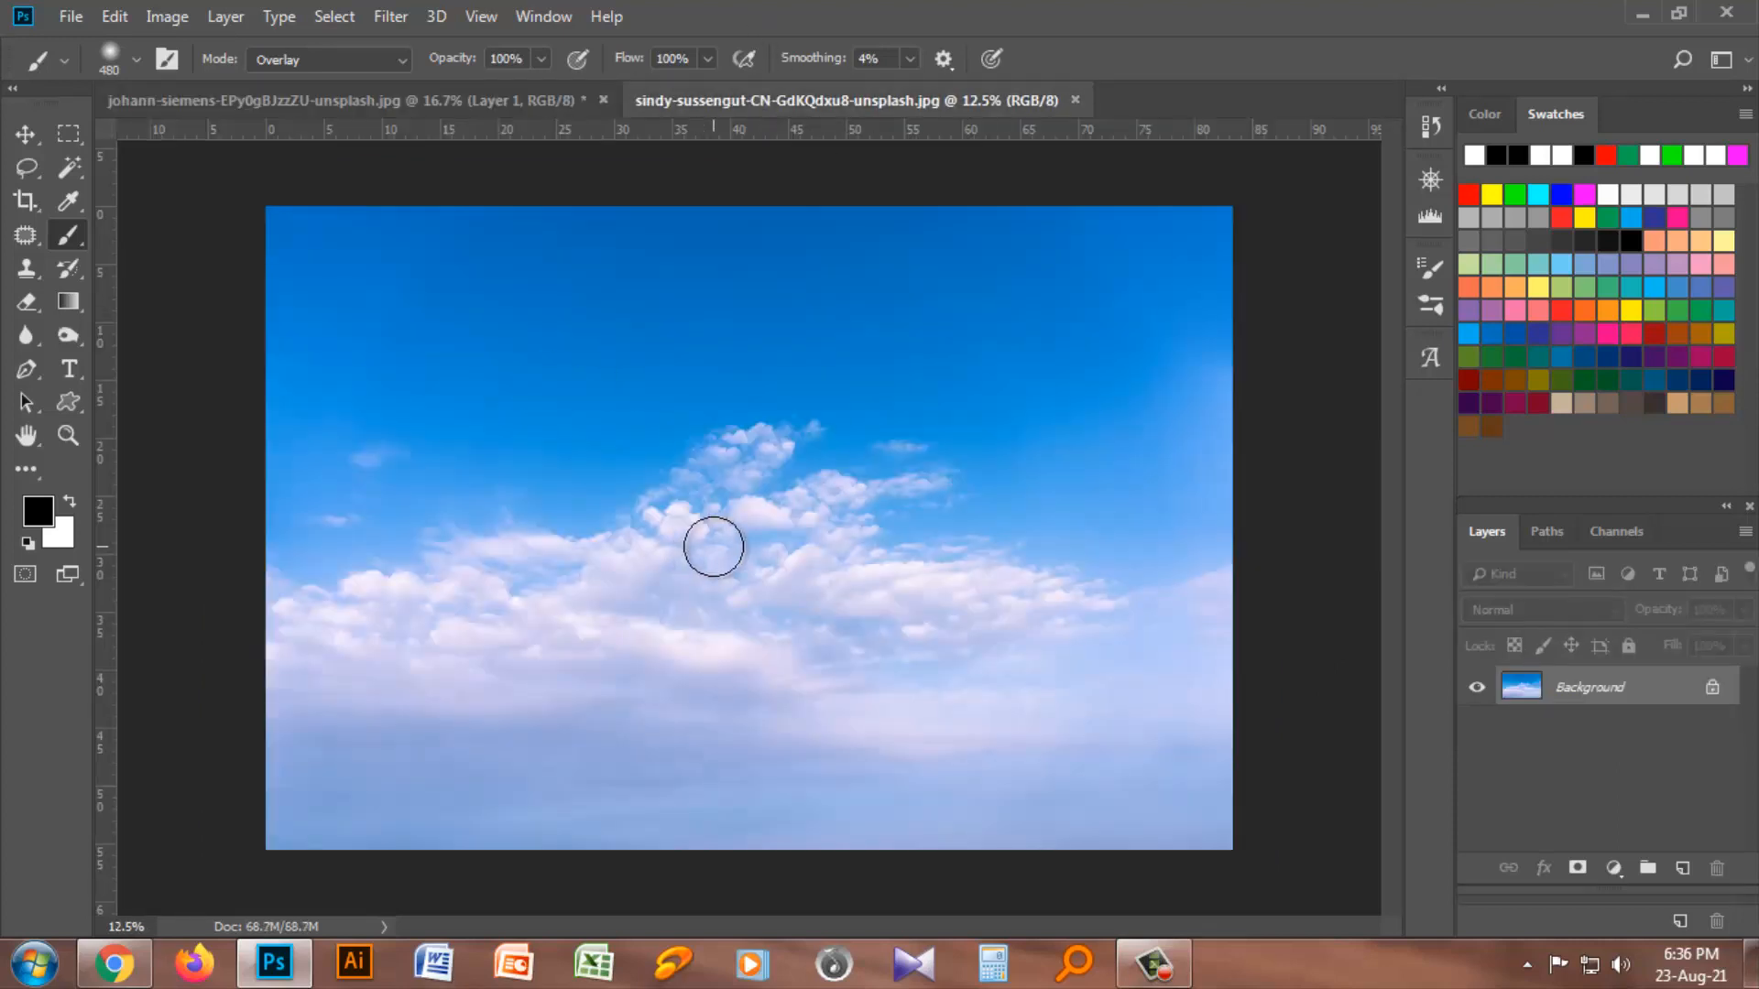
{"action": "key", "text": "ctrl+a"}
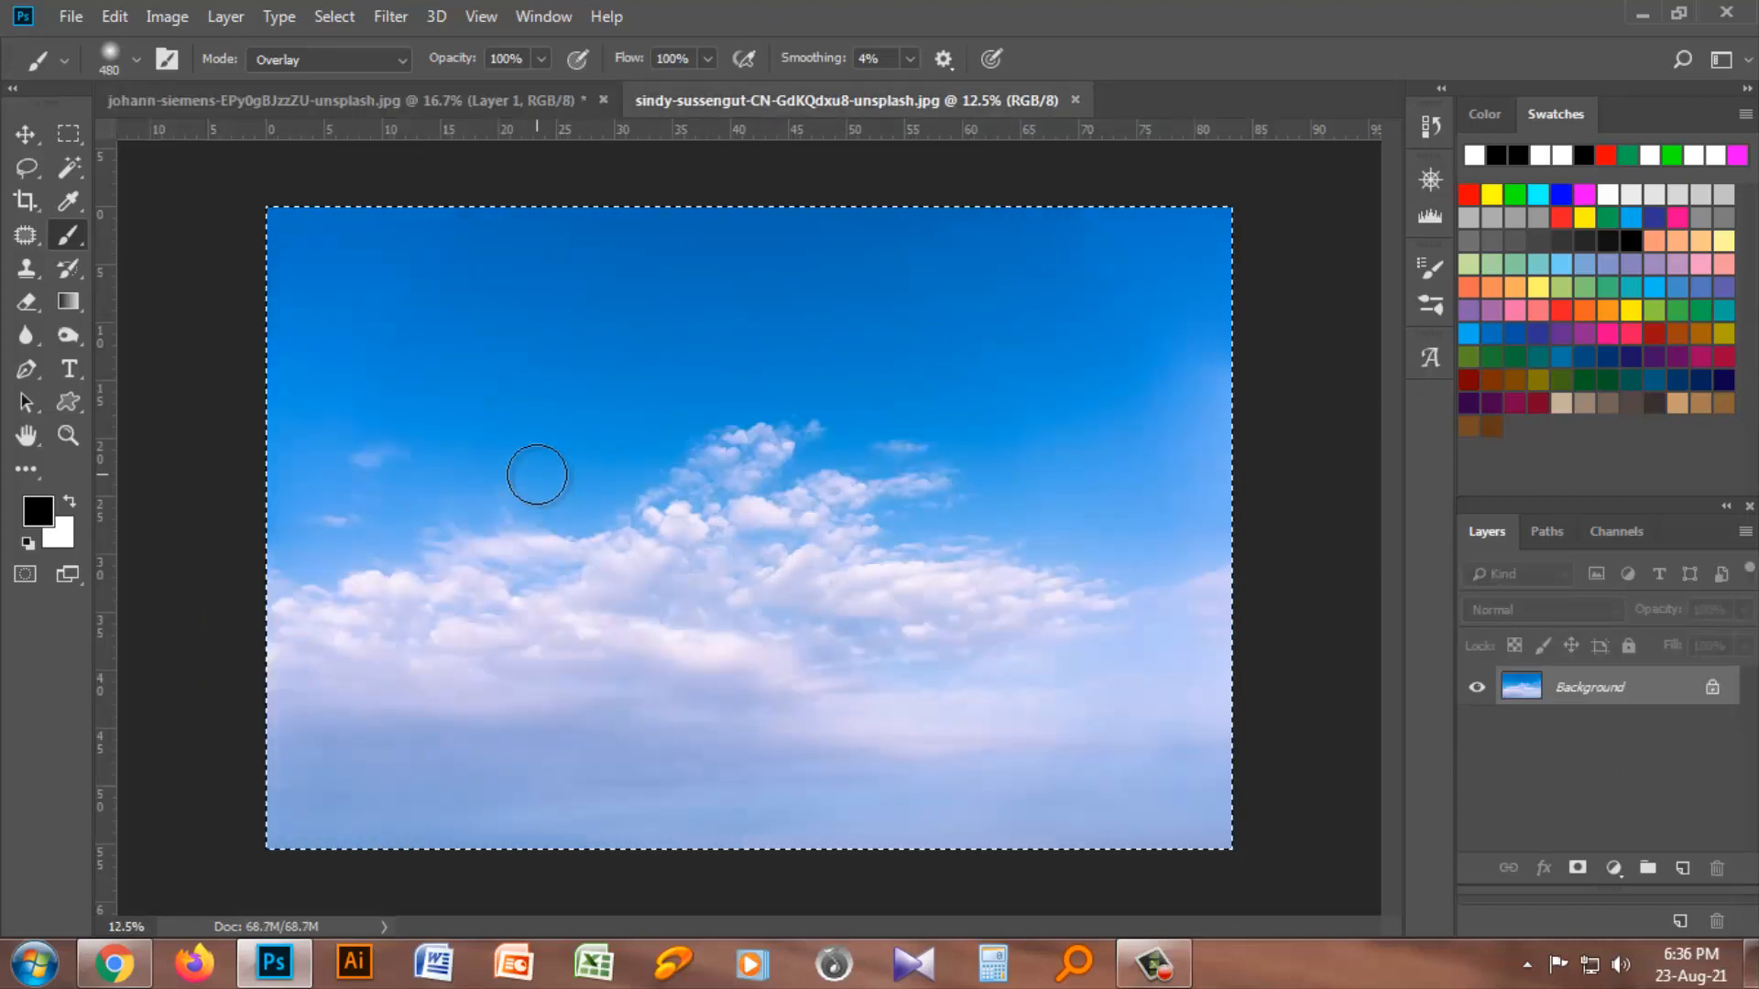
{"action": "key", "text": "v"}
{"action": "left_click_drag", "start_coordinate": [662, 491], "coordinate": [786, 467]}
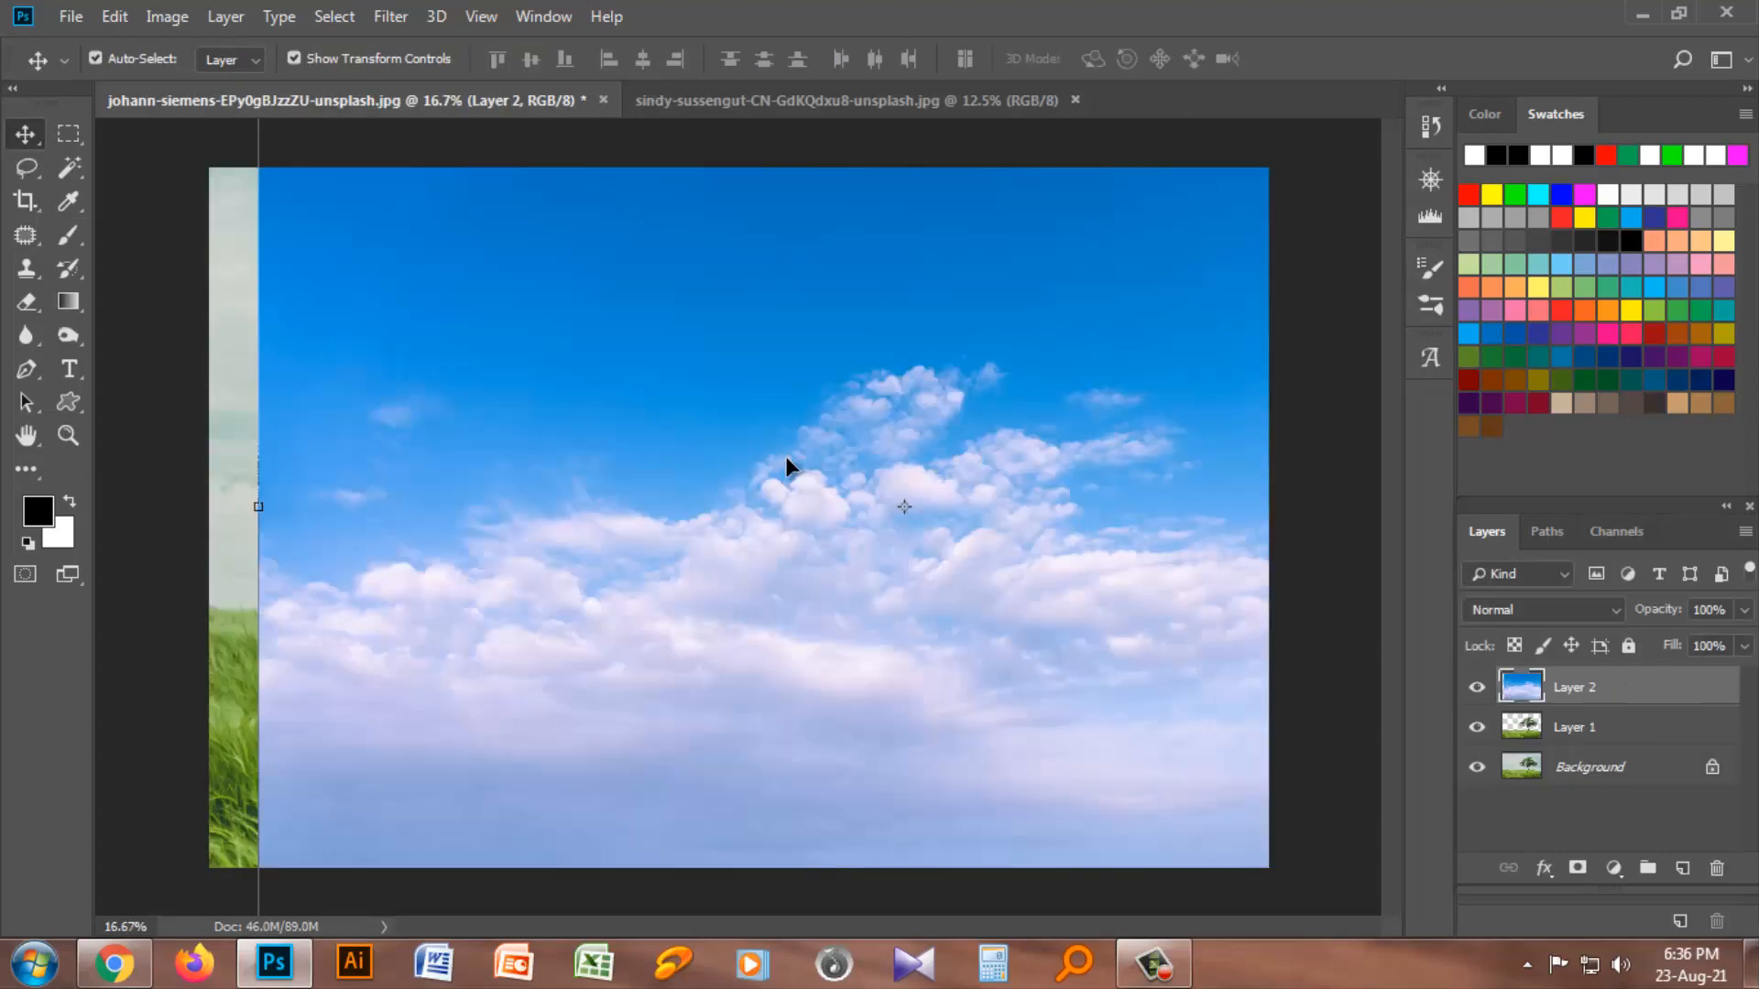
{"action": "key", "text": "ctrl+minus"}
{"action": "key", "text": "ctrl+minus"}
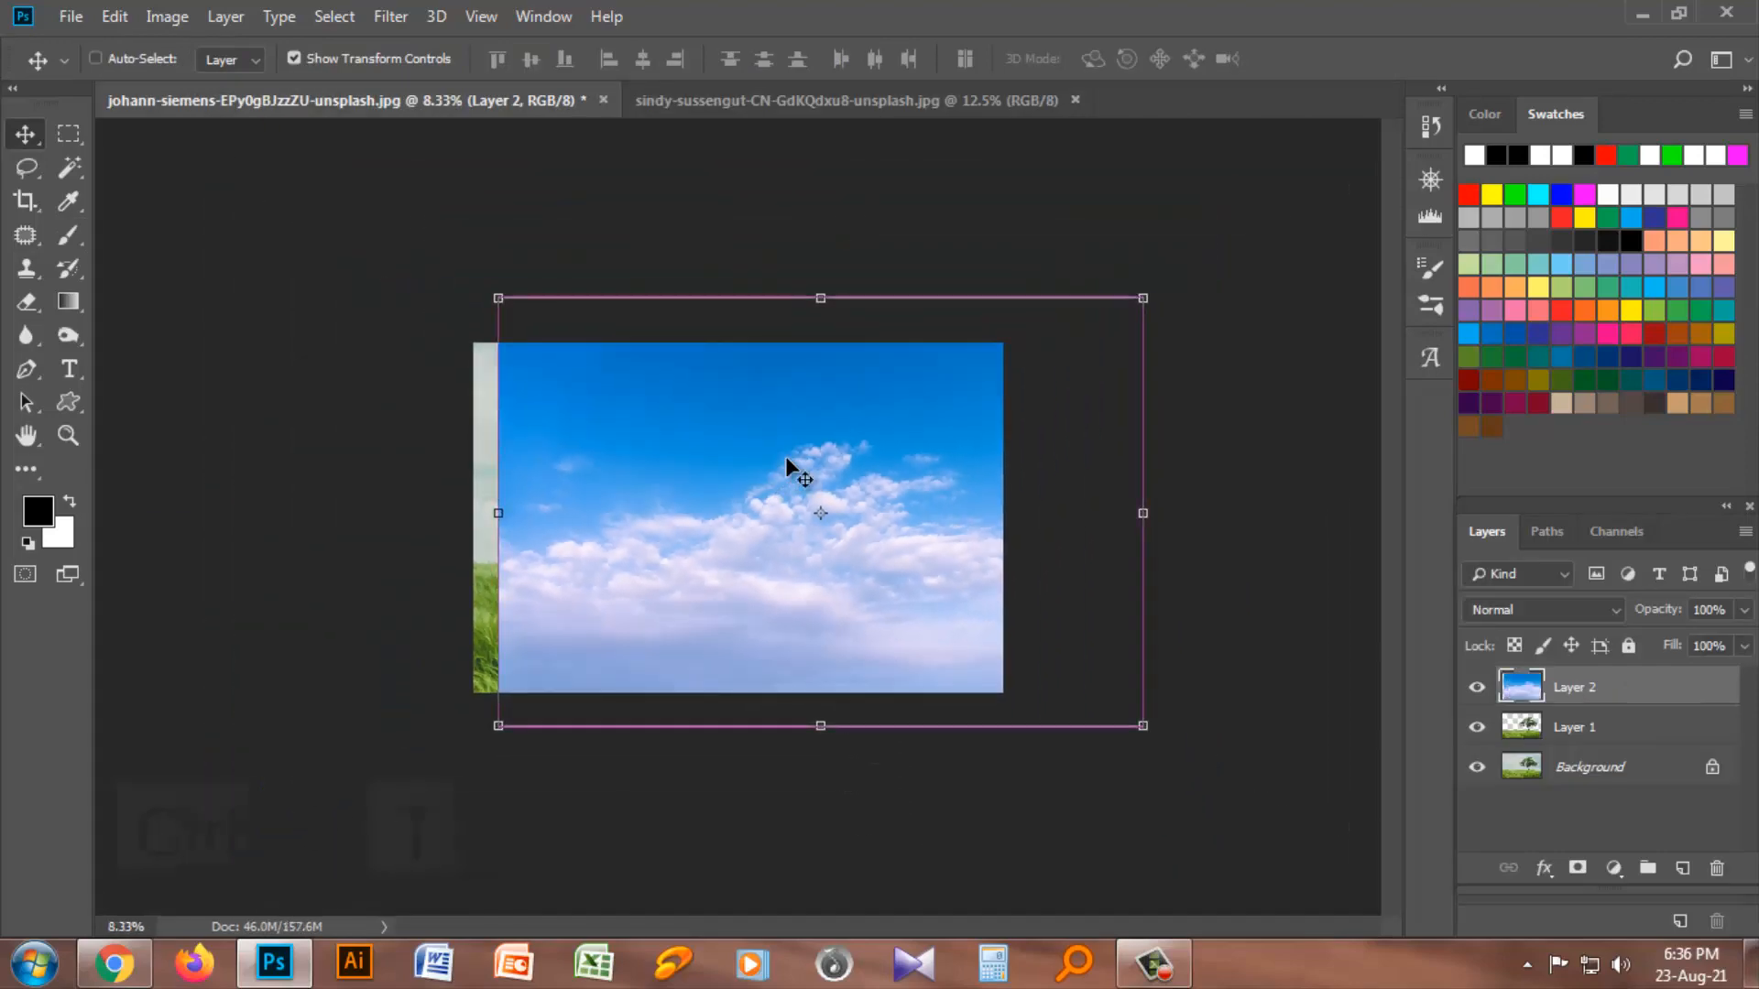
Step: Position the sky layer so it covers the whole canvas, and place it beneath the tree and grass cutout layer
{"action": "key", "text": "ctrl+t"}
{"action": "left_click_drag", "start_coordinate": [897, 431], "coordinate": [834, 421]}
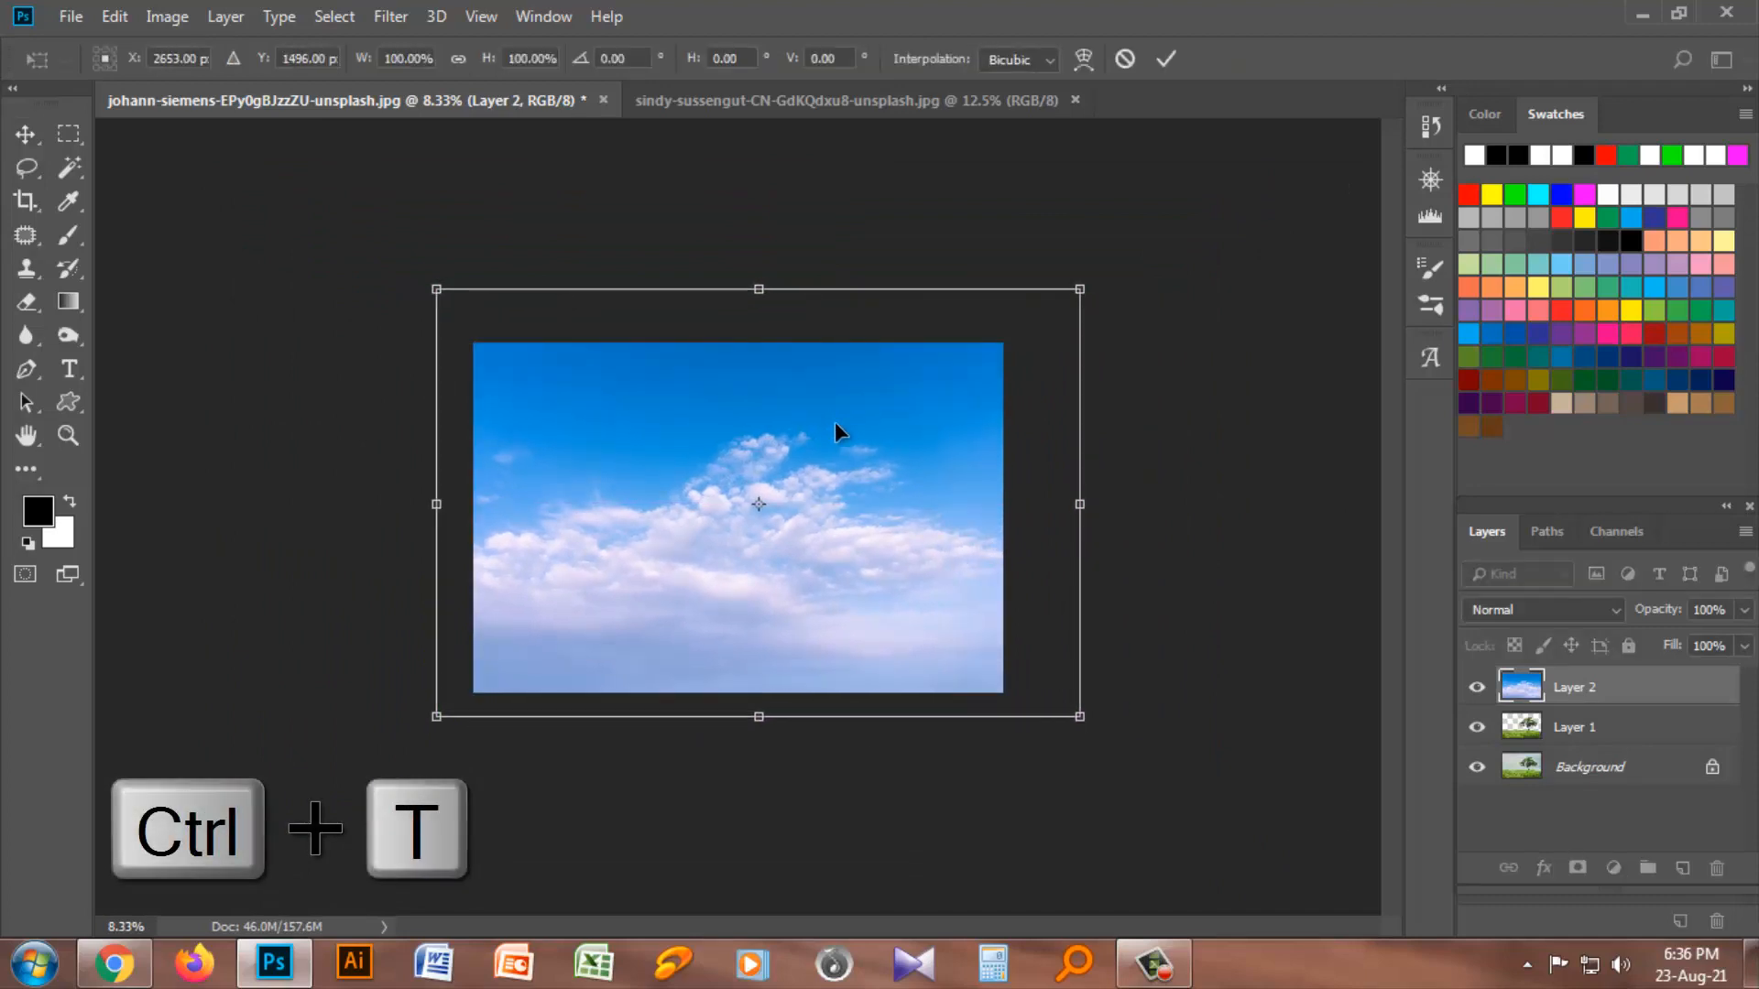
{"action": "key", "text": "Return"}
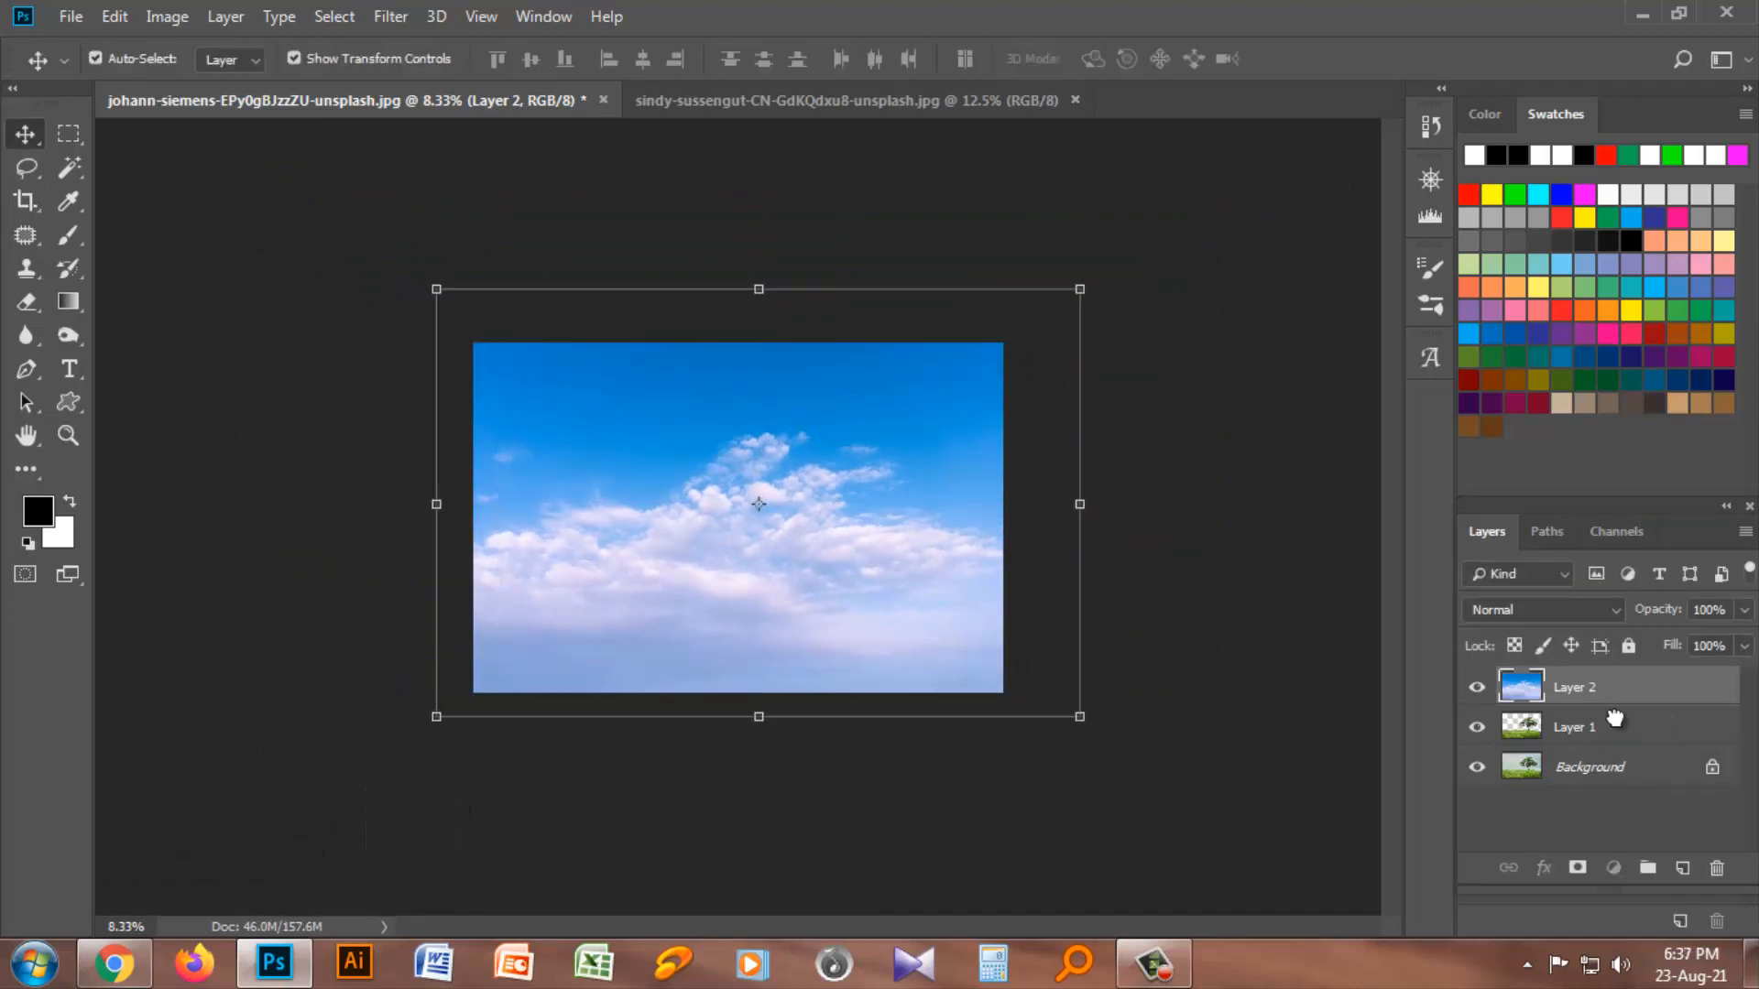
{"action": "left_click_drag", "start_coordinate": [1614, 675], "coordinate": [1615, 678]}
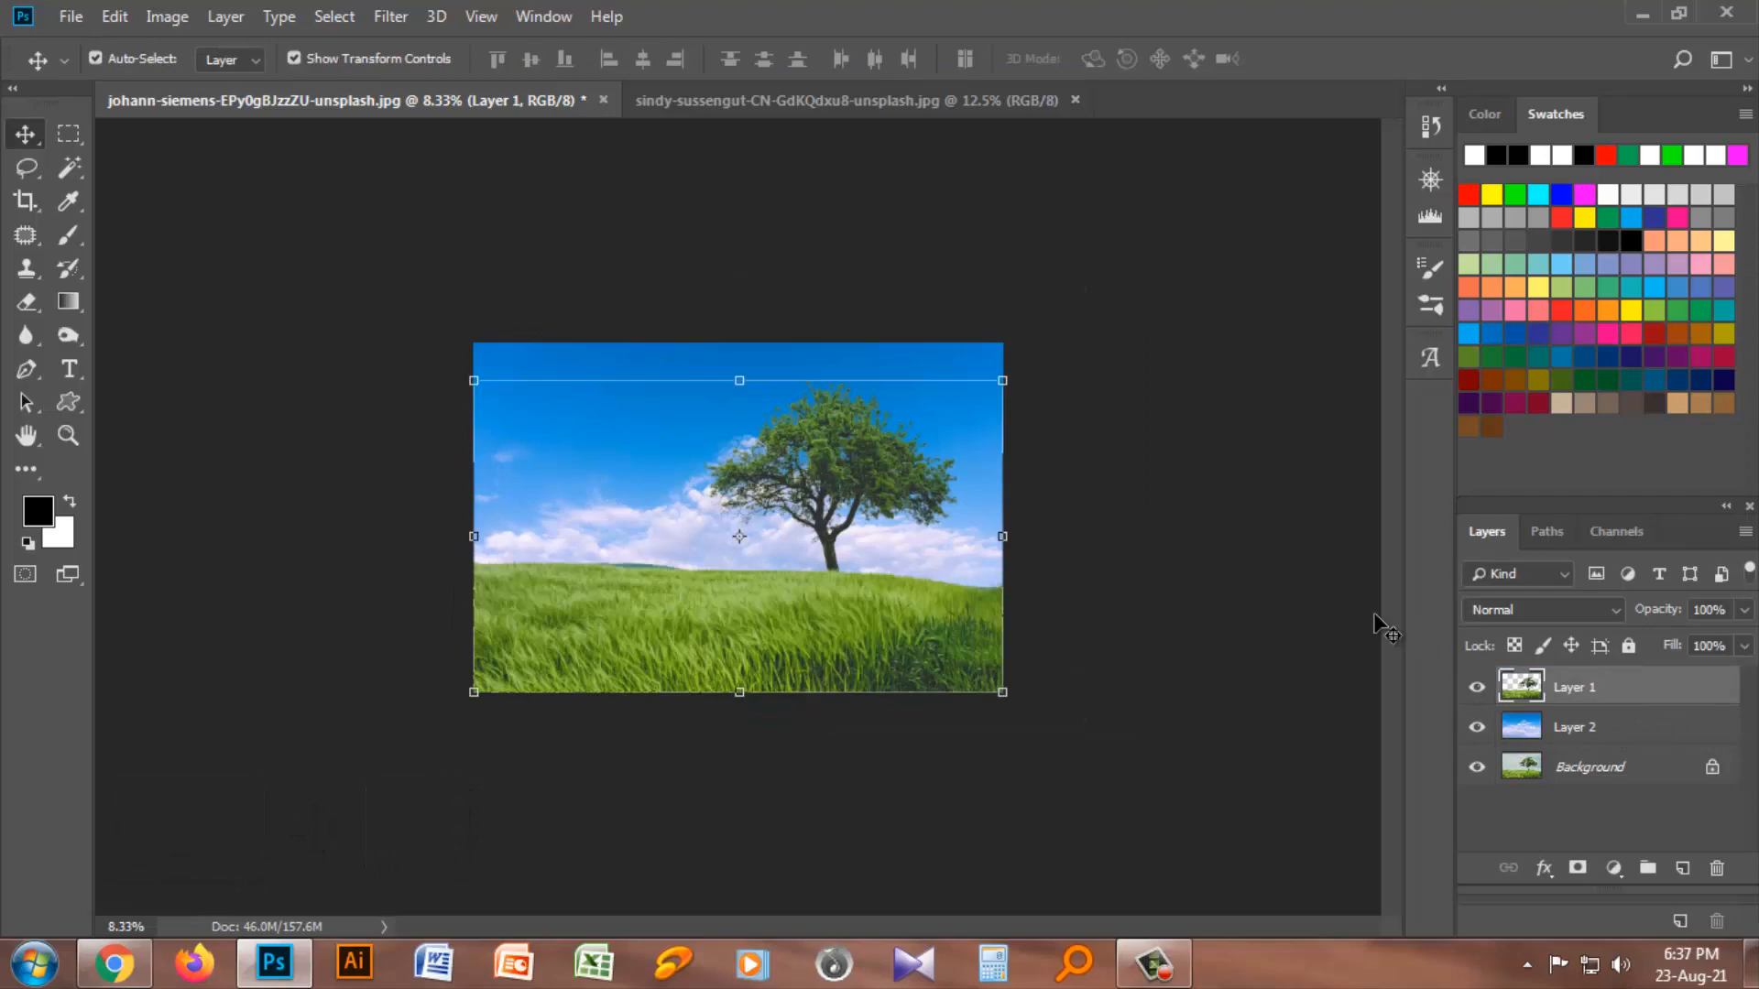
{"action": "key", "text": "ctrl+plus"}
{"action": "key", "text": "ctrl+plus"}
{"action": "left_click", "coordinate": [1338, 606]}
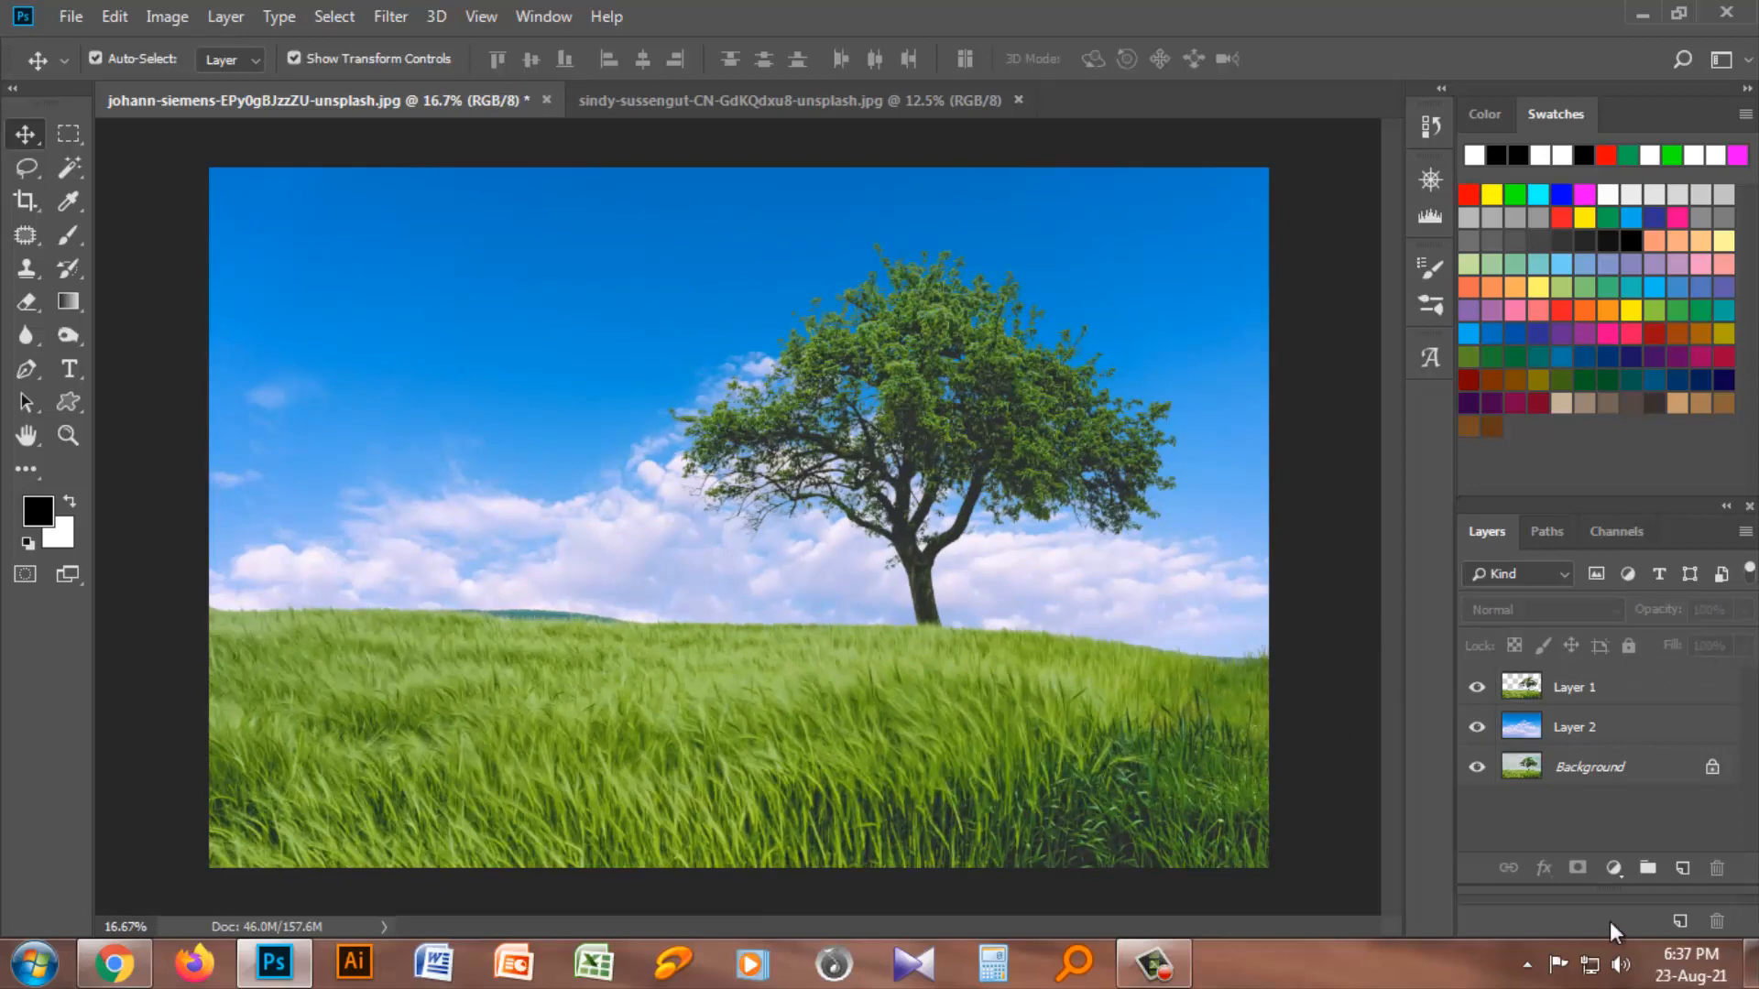
Step: Add a Color Balance adjustment layer and set its Shadows to Cyan-Red +14, Magenta-Green -9 and Yellow-Blue +13
{"action": "left_click", "coordinate": [1614, 868]}
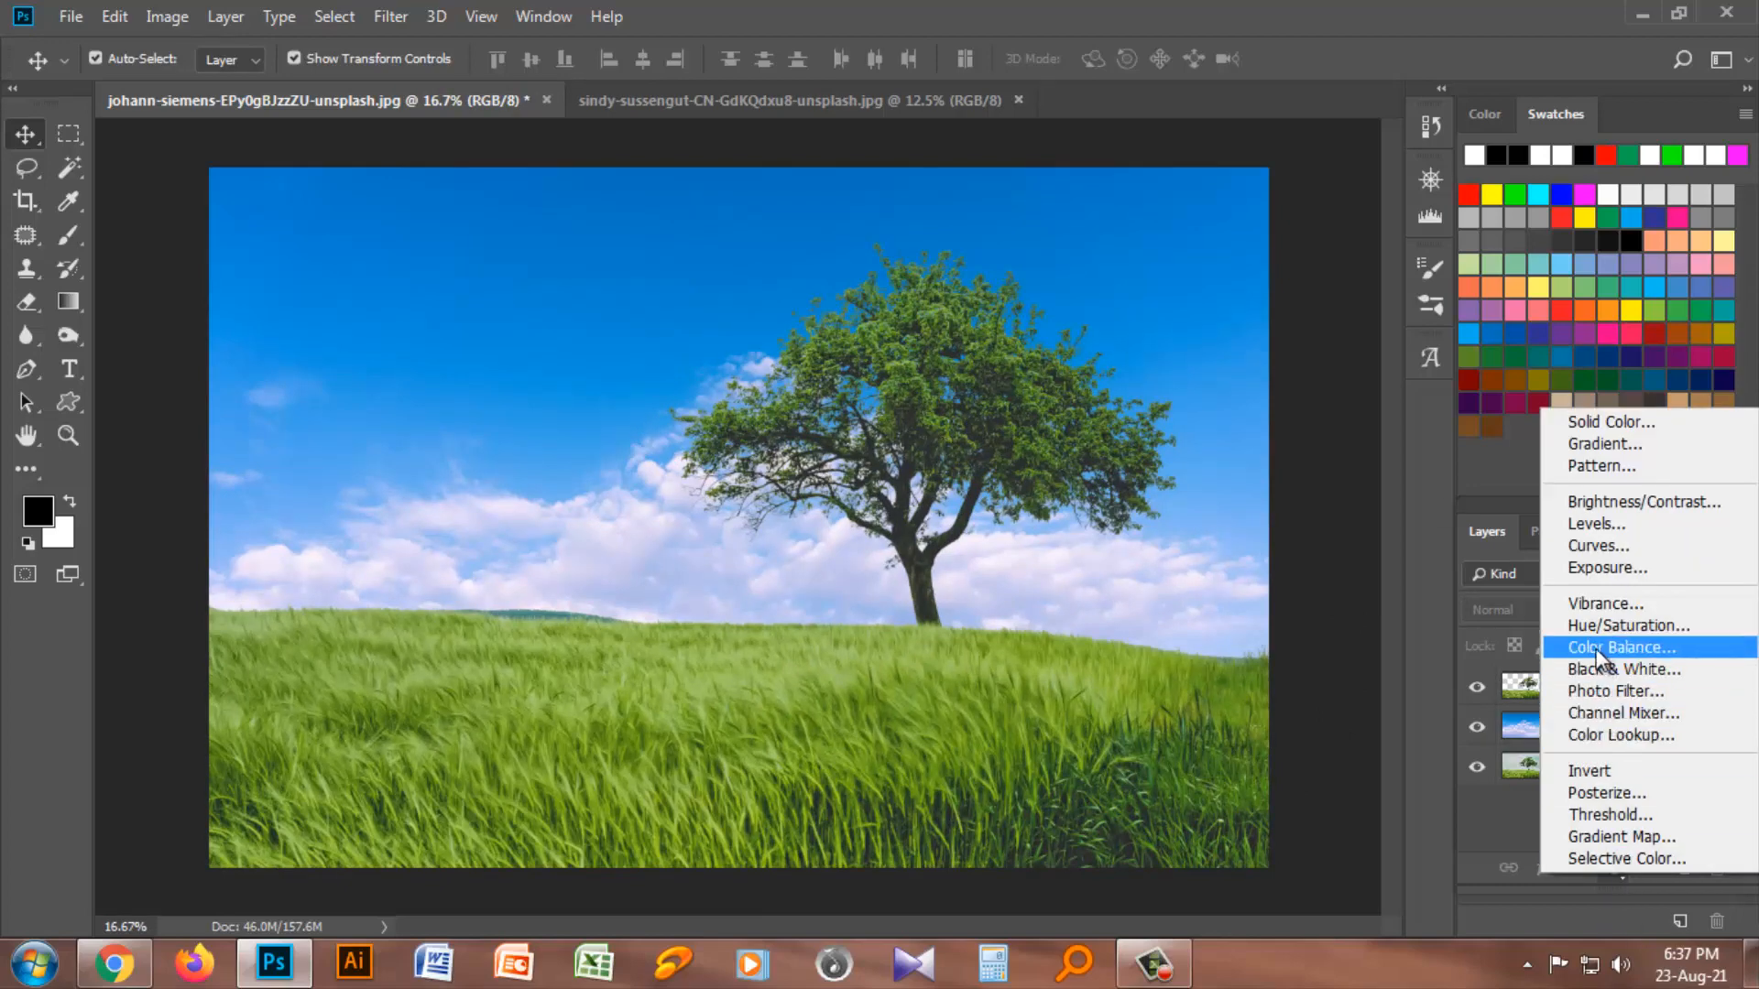
{"action": "left_click", "coordinate": [1596, 649]}
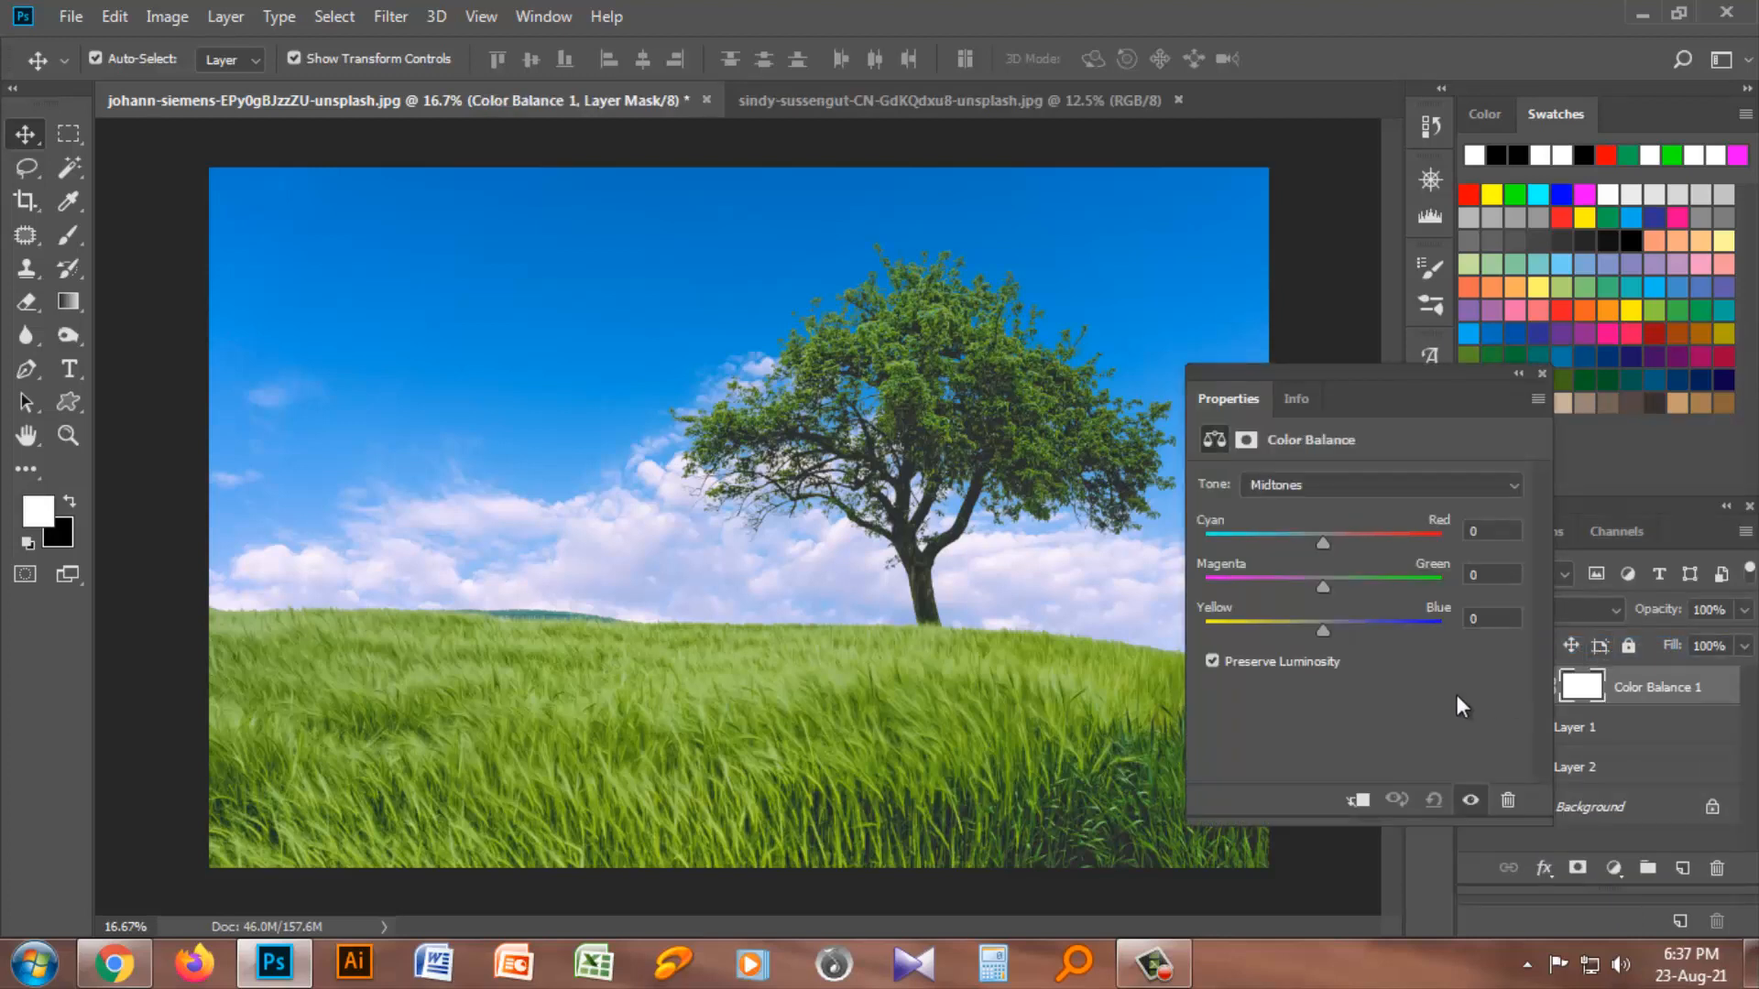
{"action": "left_click", "coordinate": [1312, 483]}
{"action": "left_click", "coordinate": [1294, 510]}
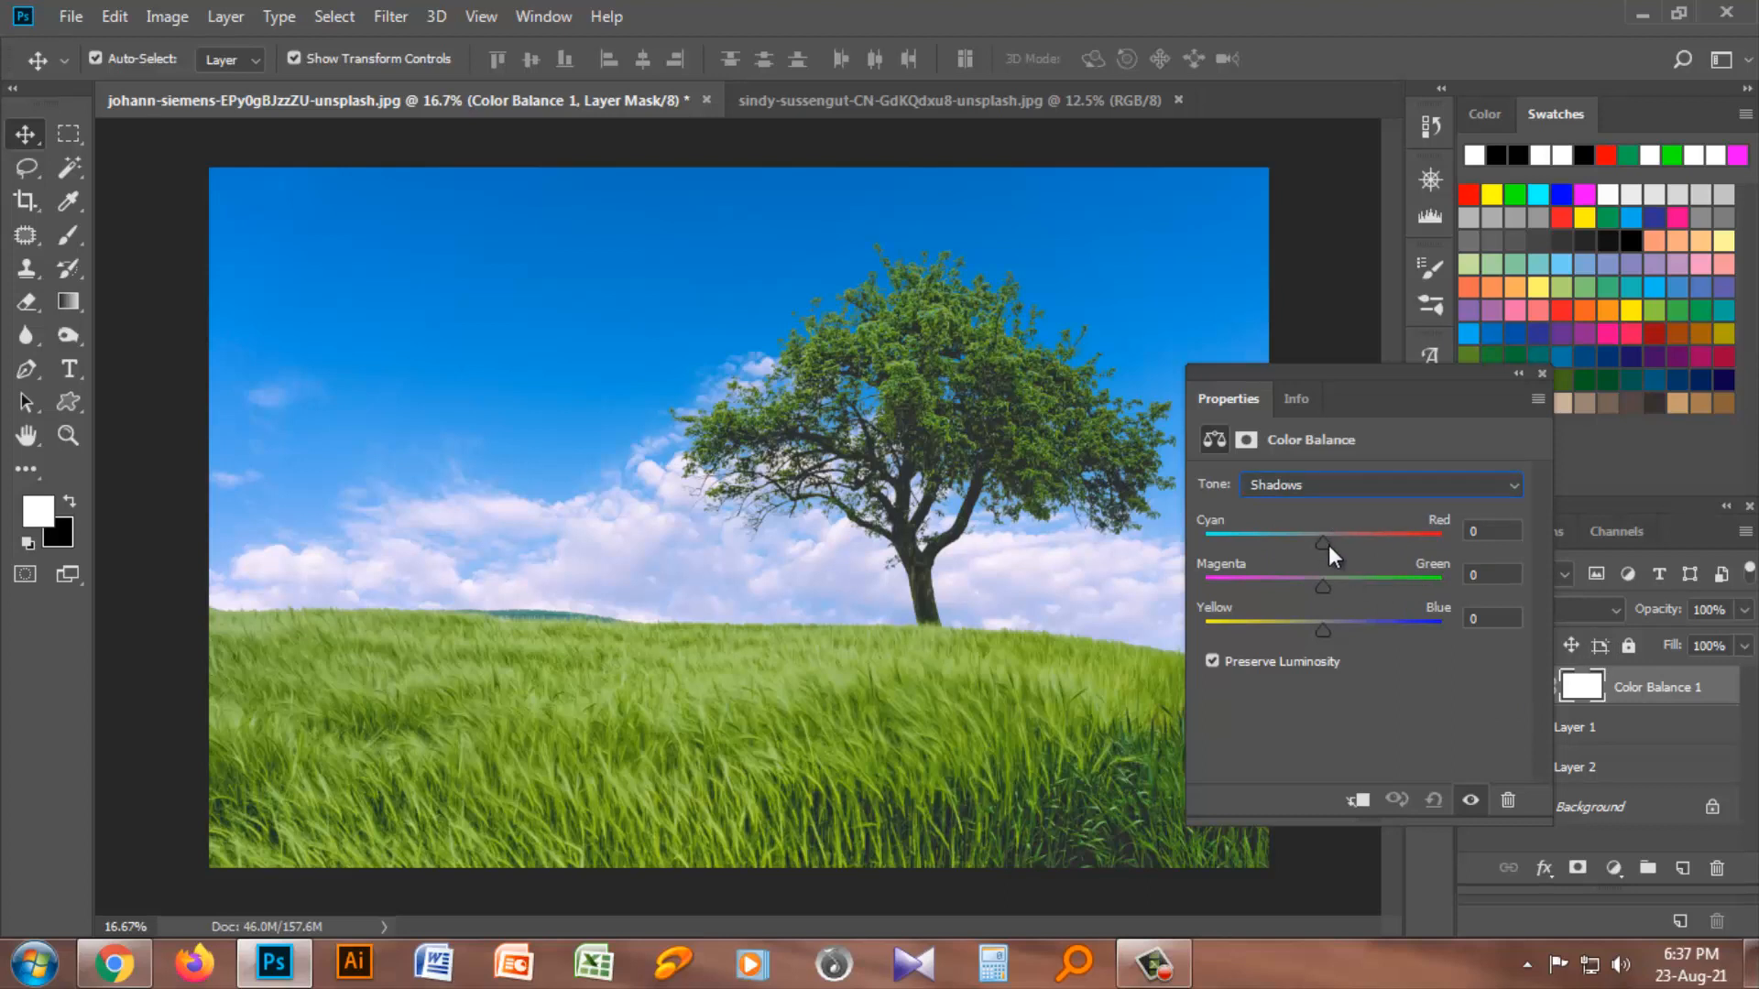
{"action": "left_click_drag", "start_coordinate": [1328, 546], "coordinate": [1338, 628]}
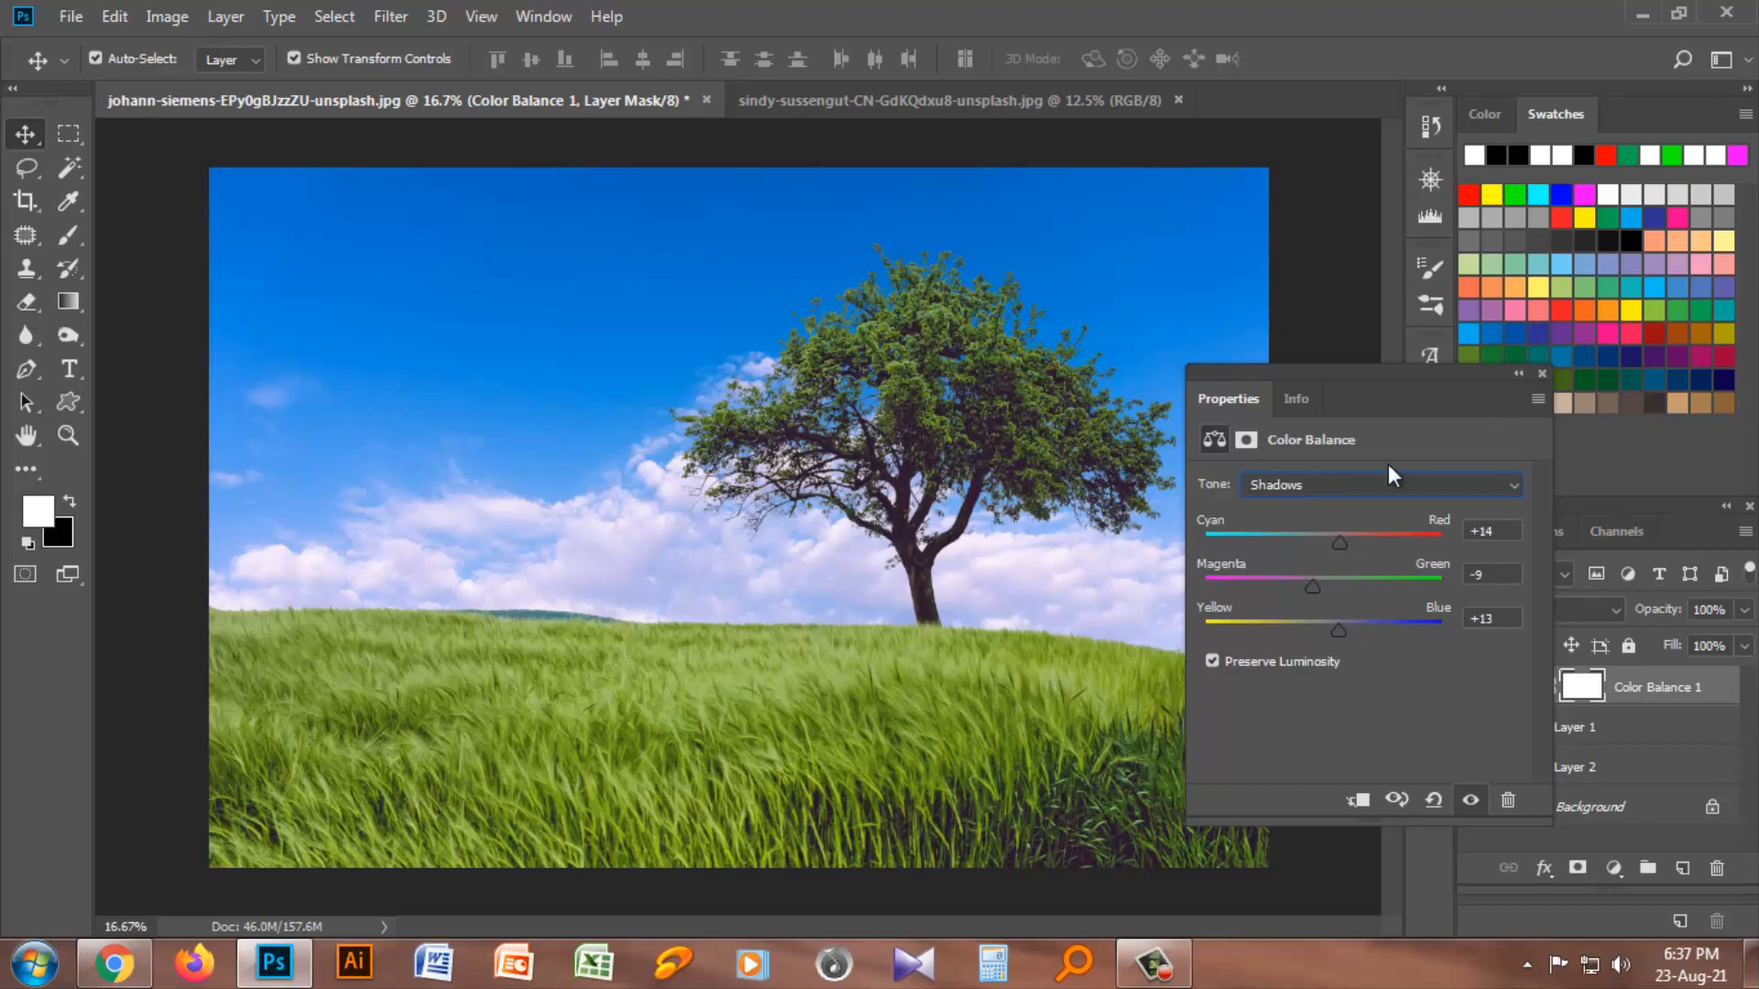
Step: Set the Color Balance Highlights to Cyan-Red +27, Magenta-Green +18 and Yellow-Blue -7
{"action": "left_click", "coordinate": [1334, 486]}
{"action": "left_click", "coordinate": [1289, 548]}
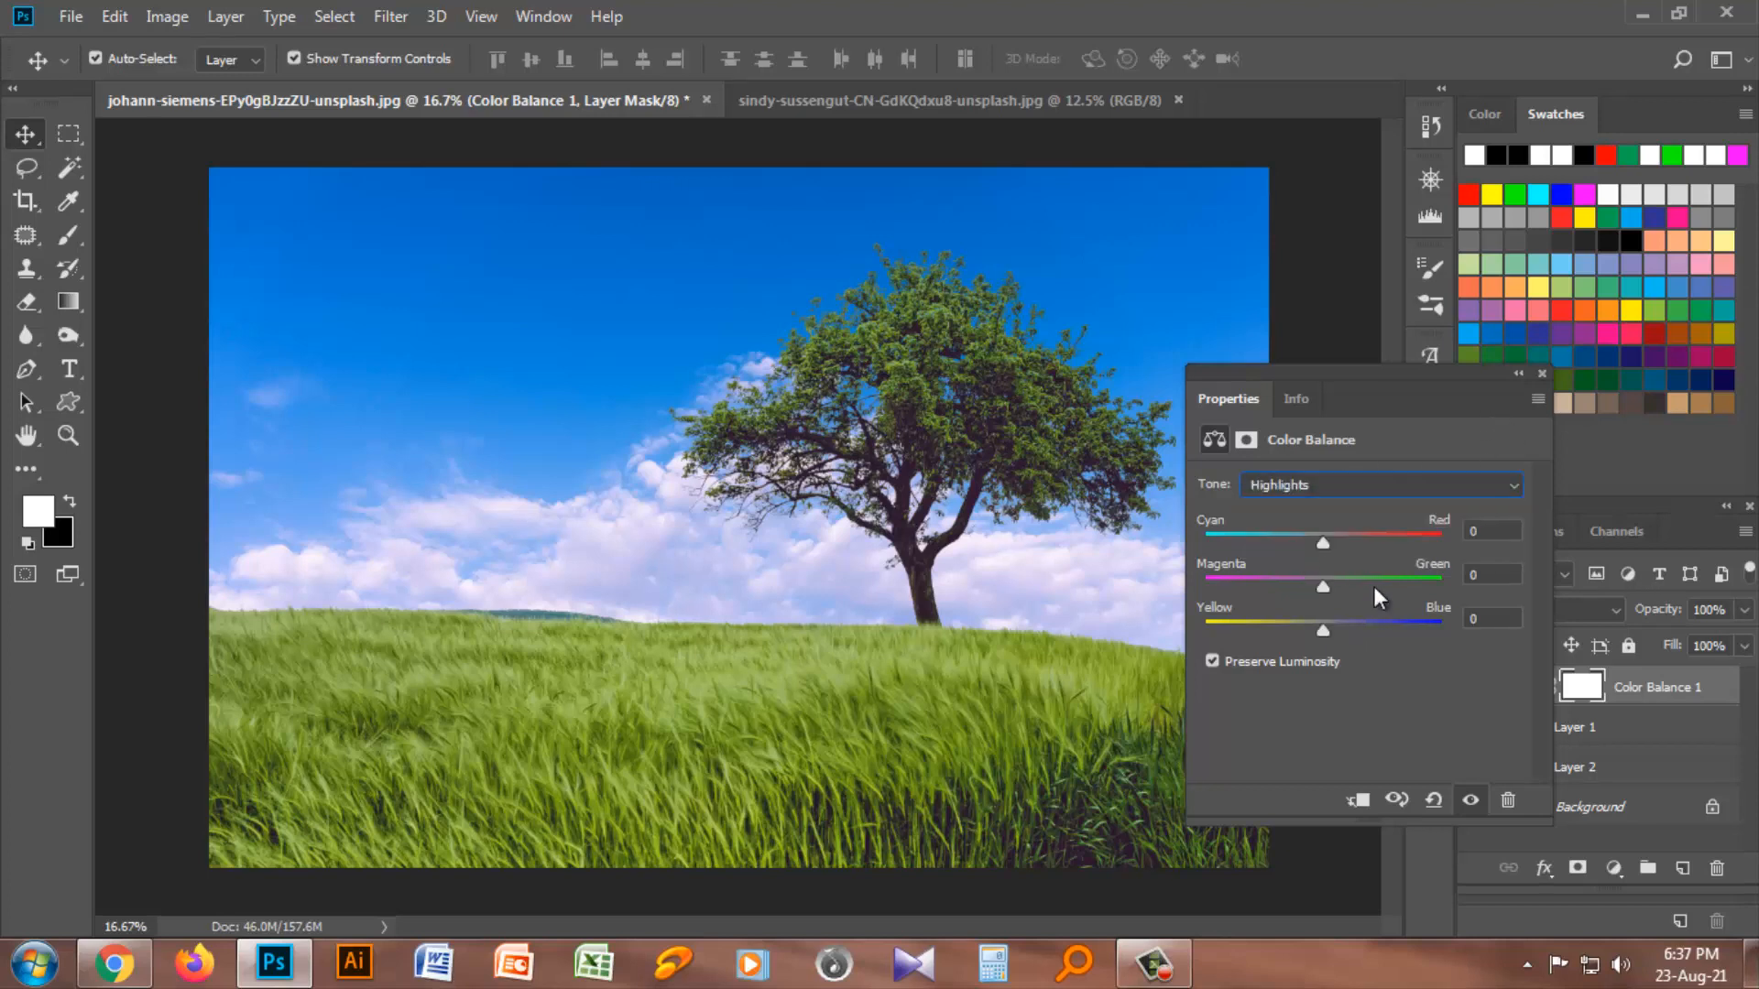
{"action": "left_click_drag", "start_coordinate": [1323, 544], "coordinate": [1315, 633]}
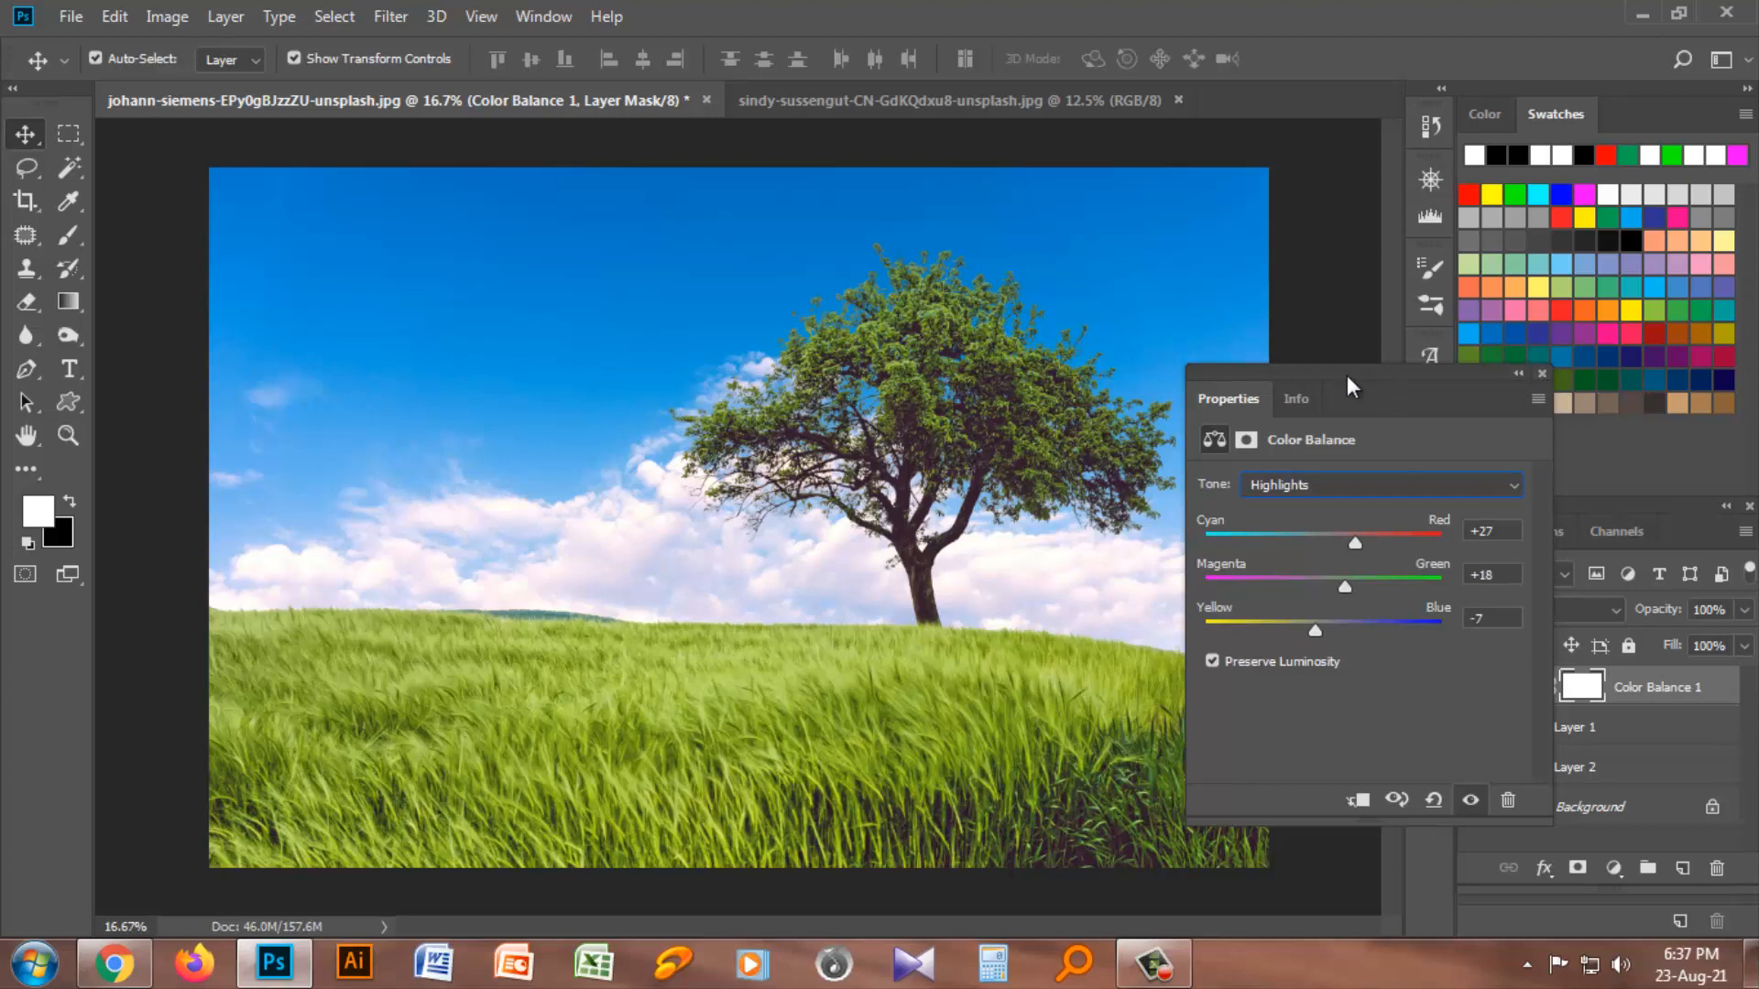
Step: Clip the Color Balance adjustment to Layer 1 so it affects only the tree and grass
{"action": "left_click_drag", "start_coordinate": [1347, 375], "coordinate": [385, 311]}
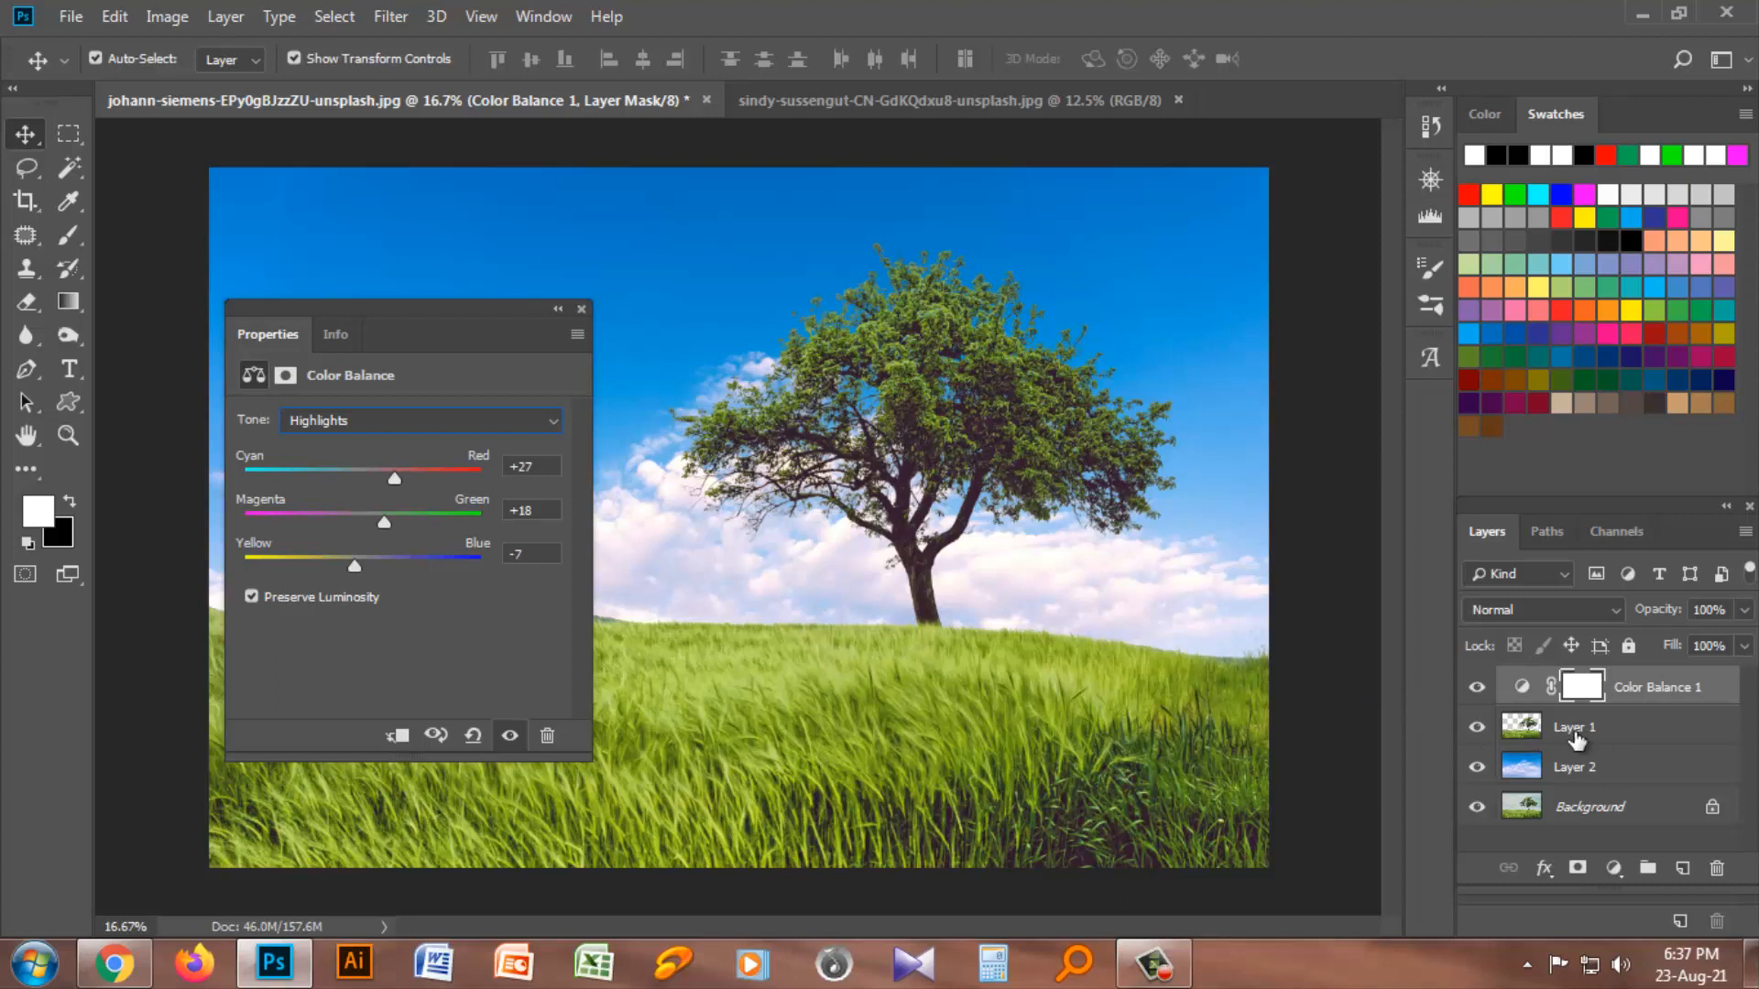
{"action": "left_click", "coordinate": [399, 738]}
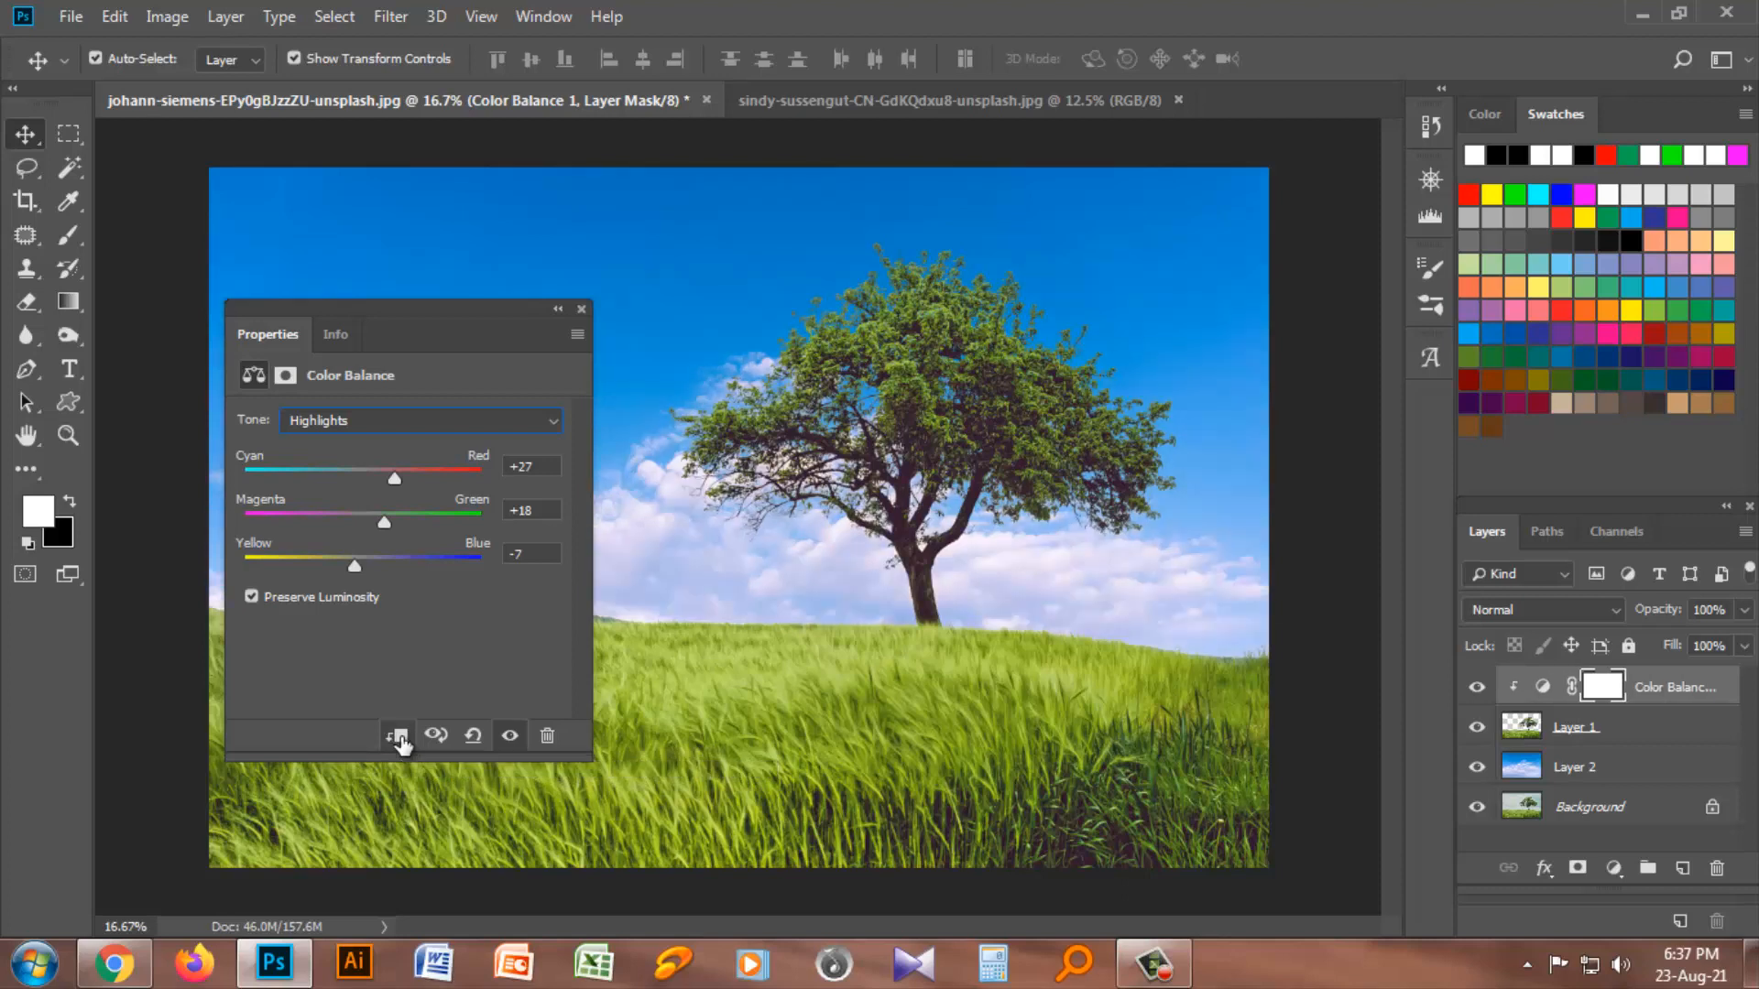
{"action": "left_click", "coordinate": [1666, 733]}
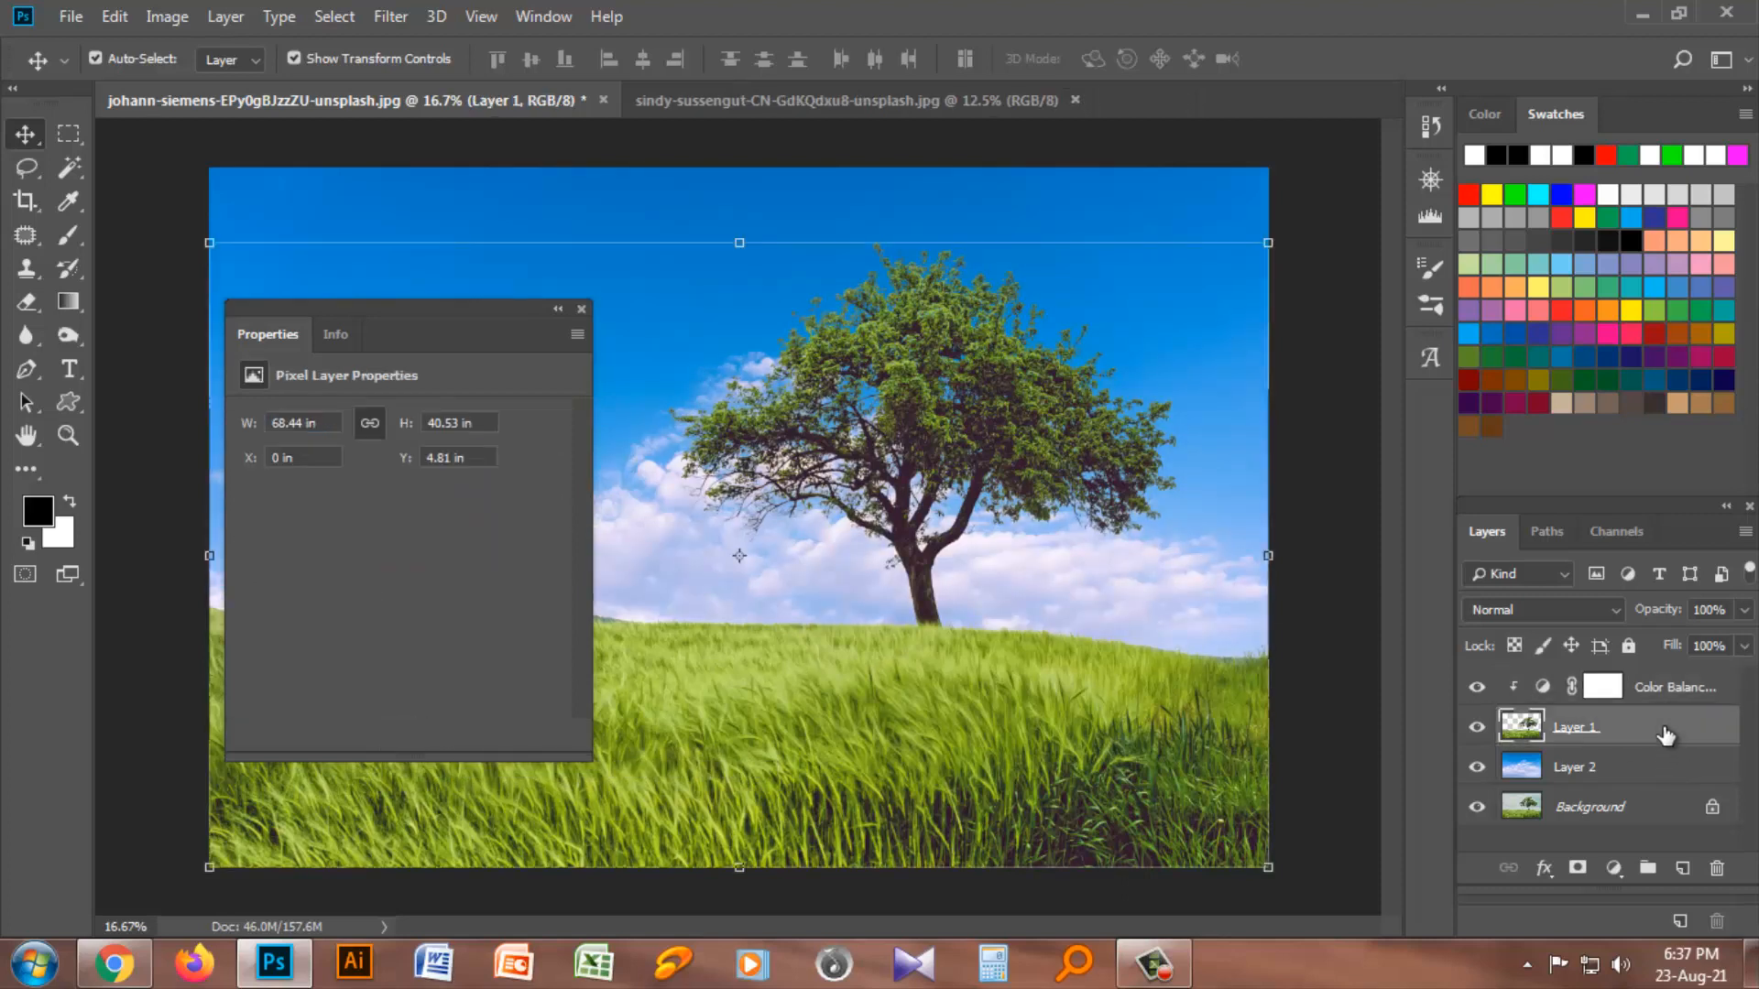
Step: Select the Color Balance layer mask and invert it to black
{"action": "left_click", "coordinate": [1603, 687]}
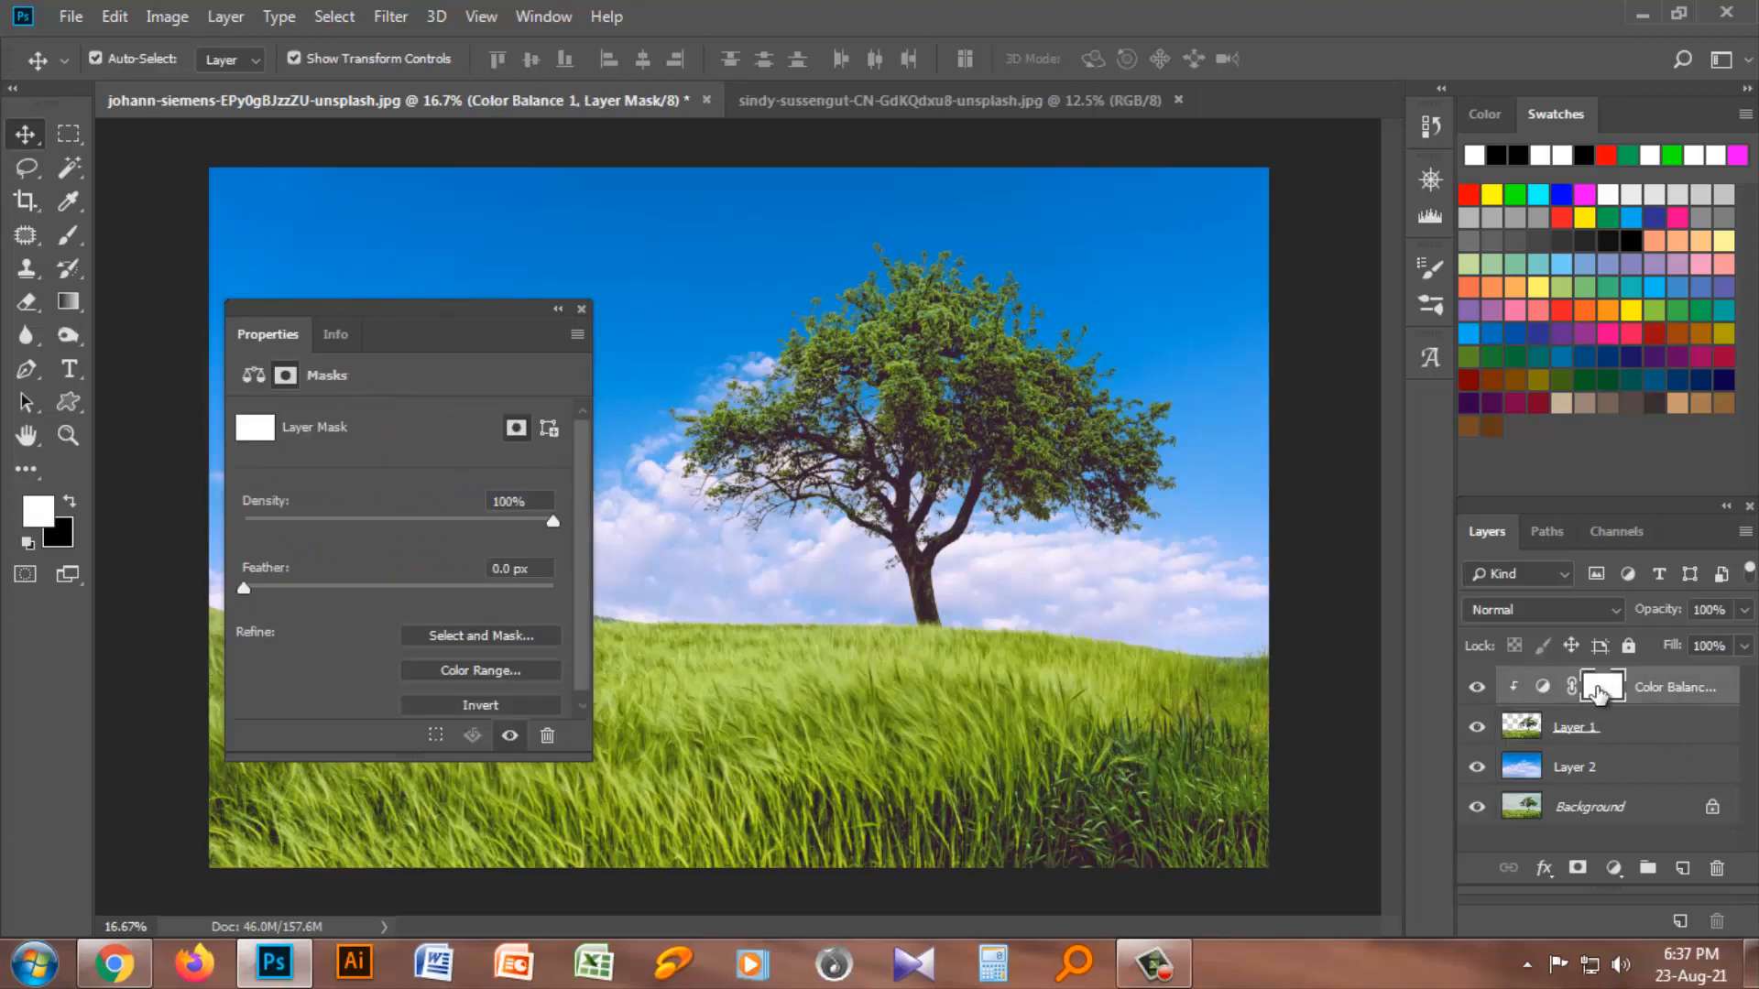
{"action": "left_click", "coordinate": [583, 309]}
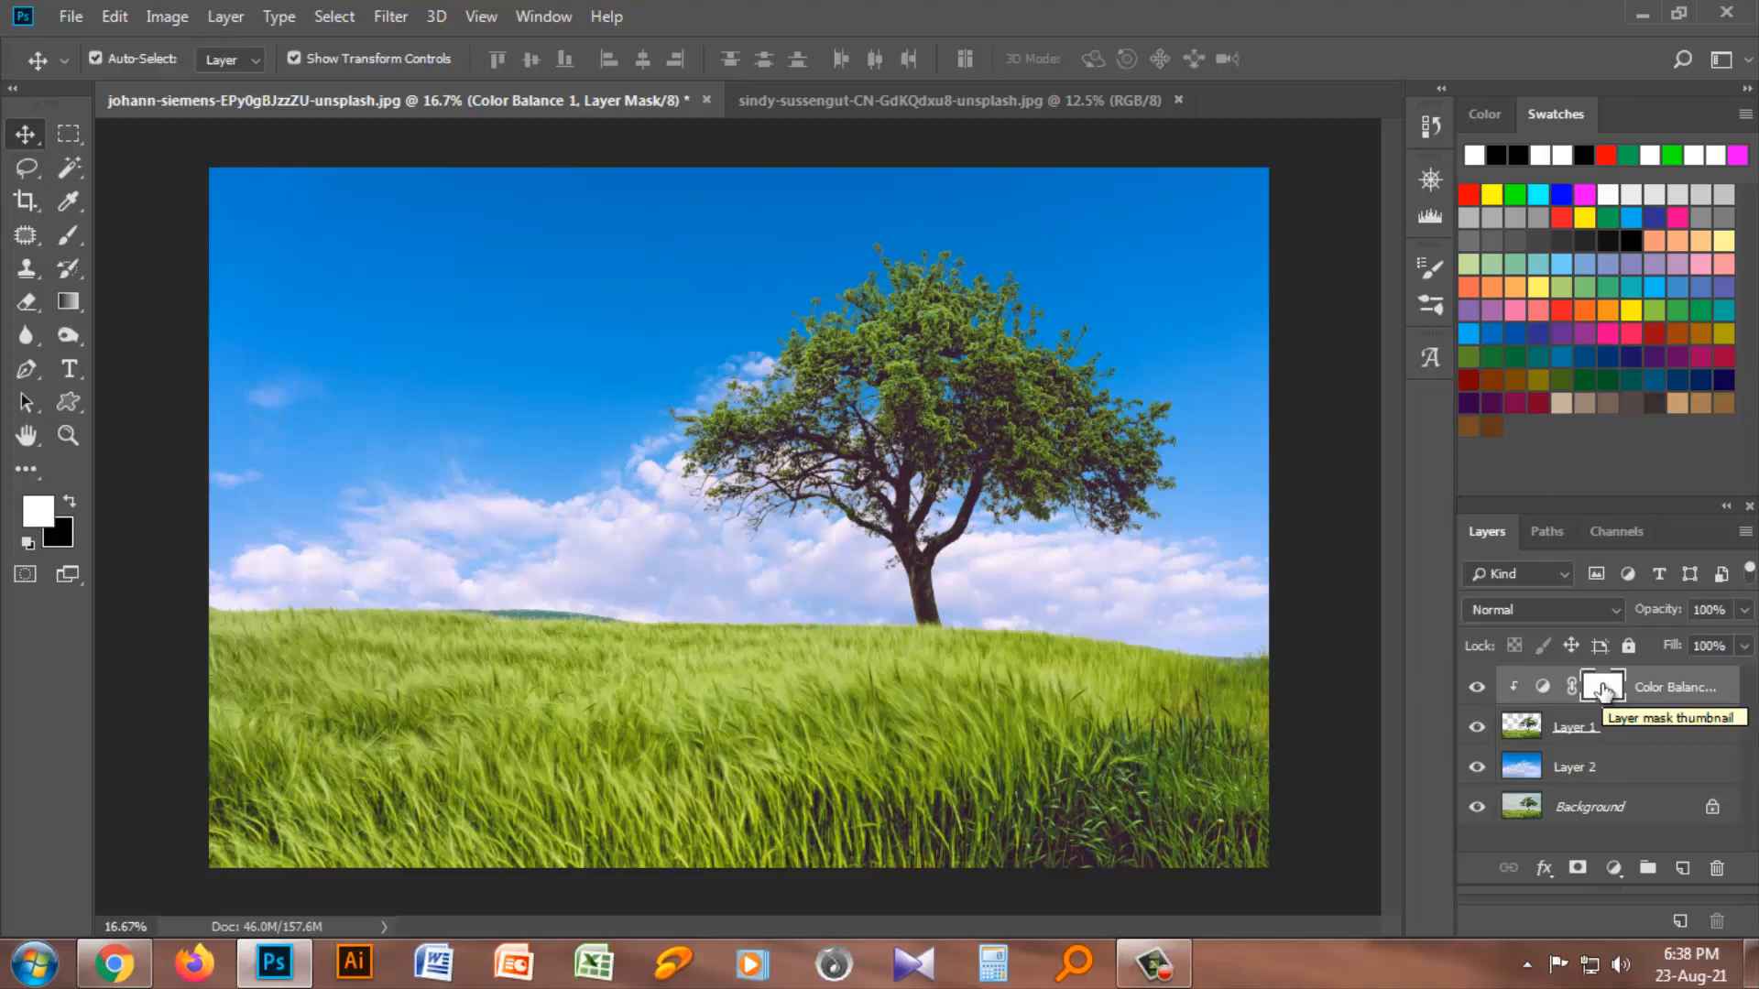
{"action": "key", "text": "ctrl+i"}
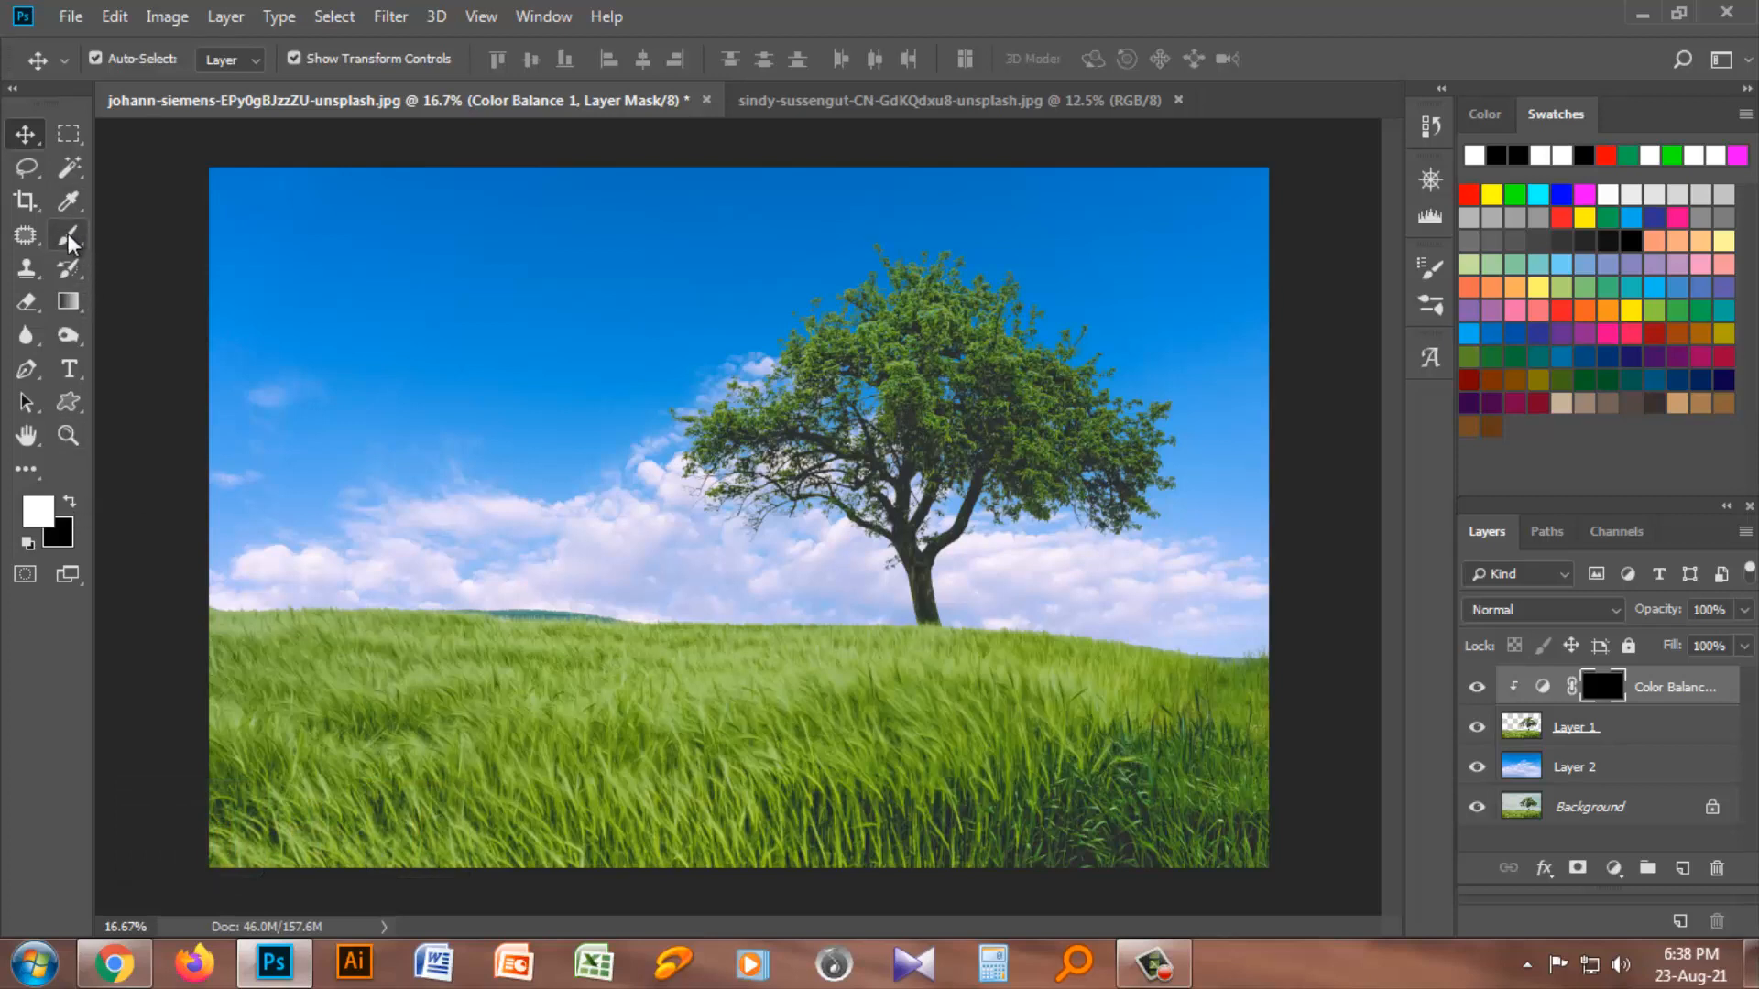
Step: Set up the Brush tool with Normal mode and a size of 158 px for painting on the tree's mask
{"action": "left_click_drag", "start_coordinate": [71, 233], "coordinate": [149, 240]}
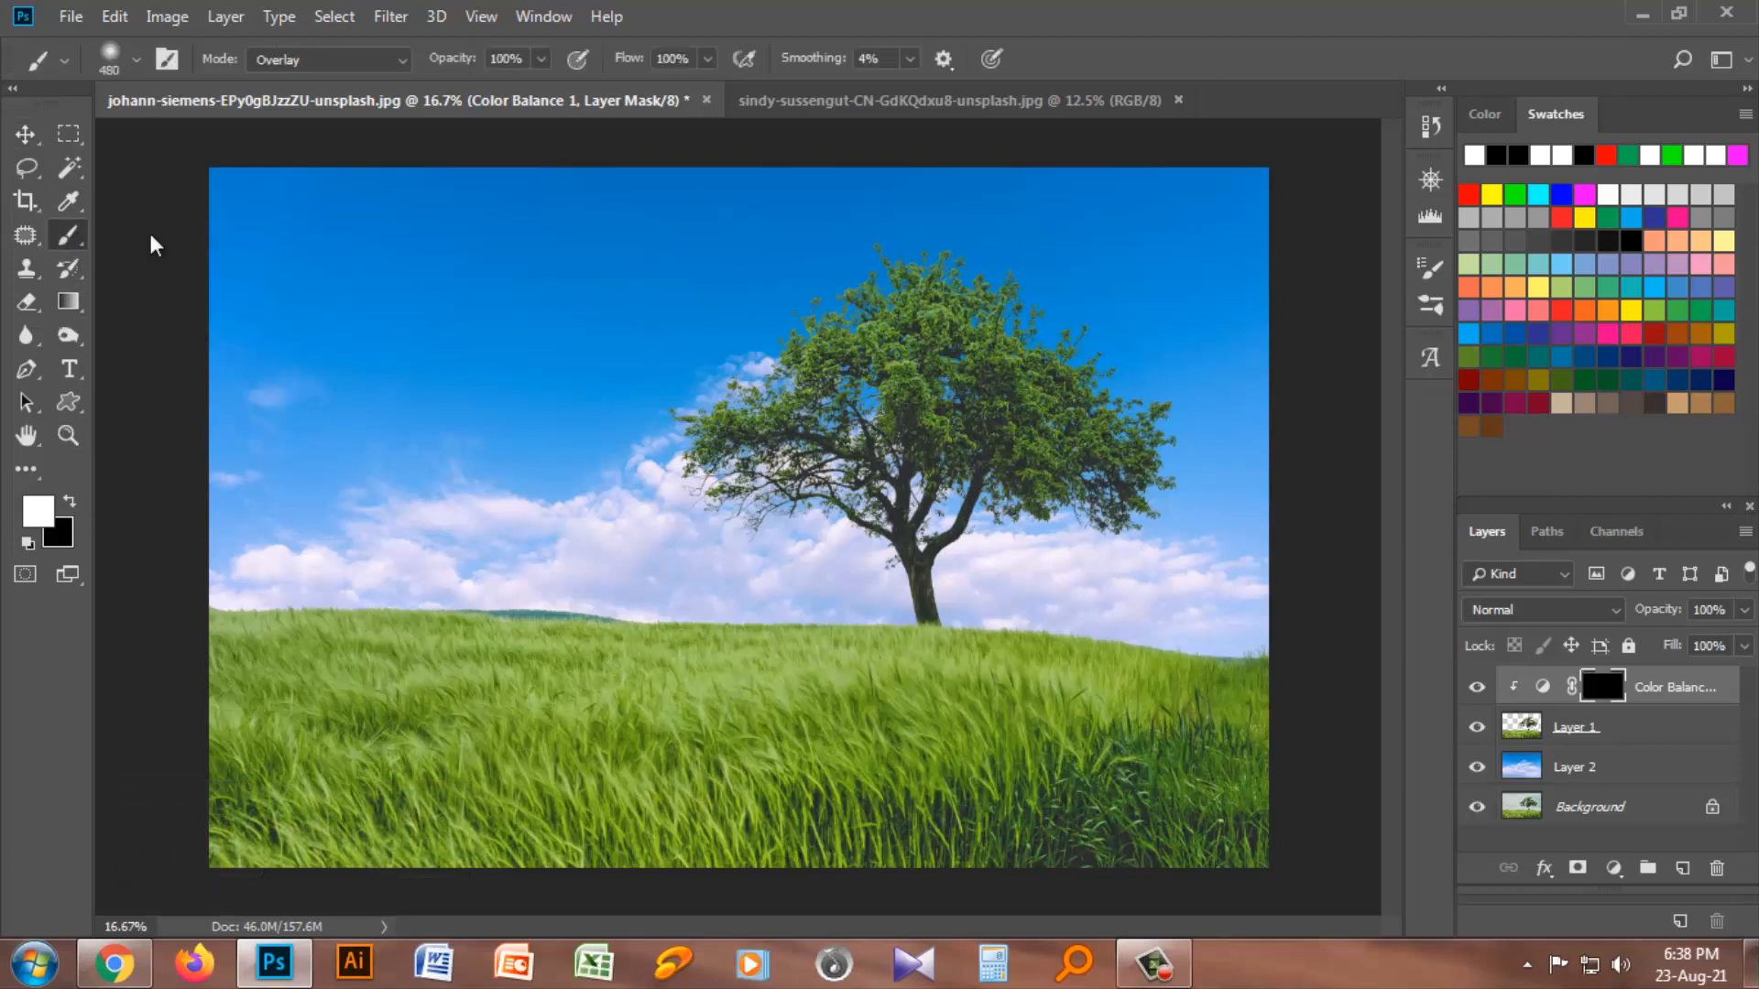
{"action": "left_click", "coordinate": [341, 60]}
{"action": "left_click", "coordinate": [279, 84]}
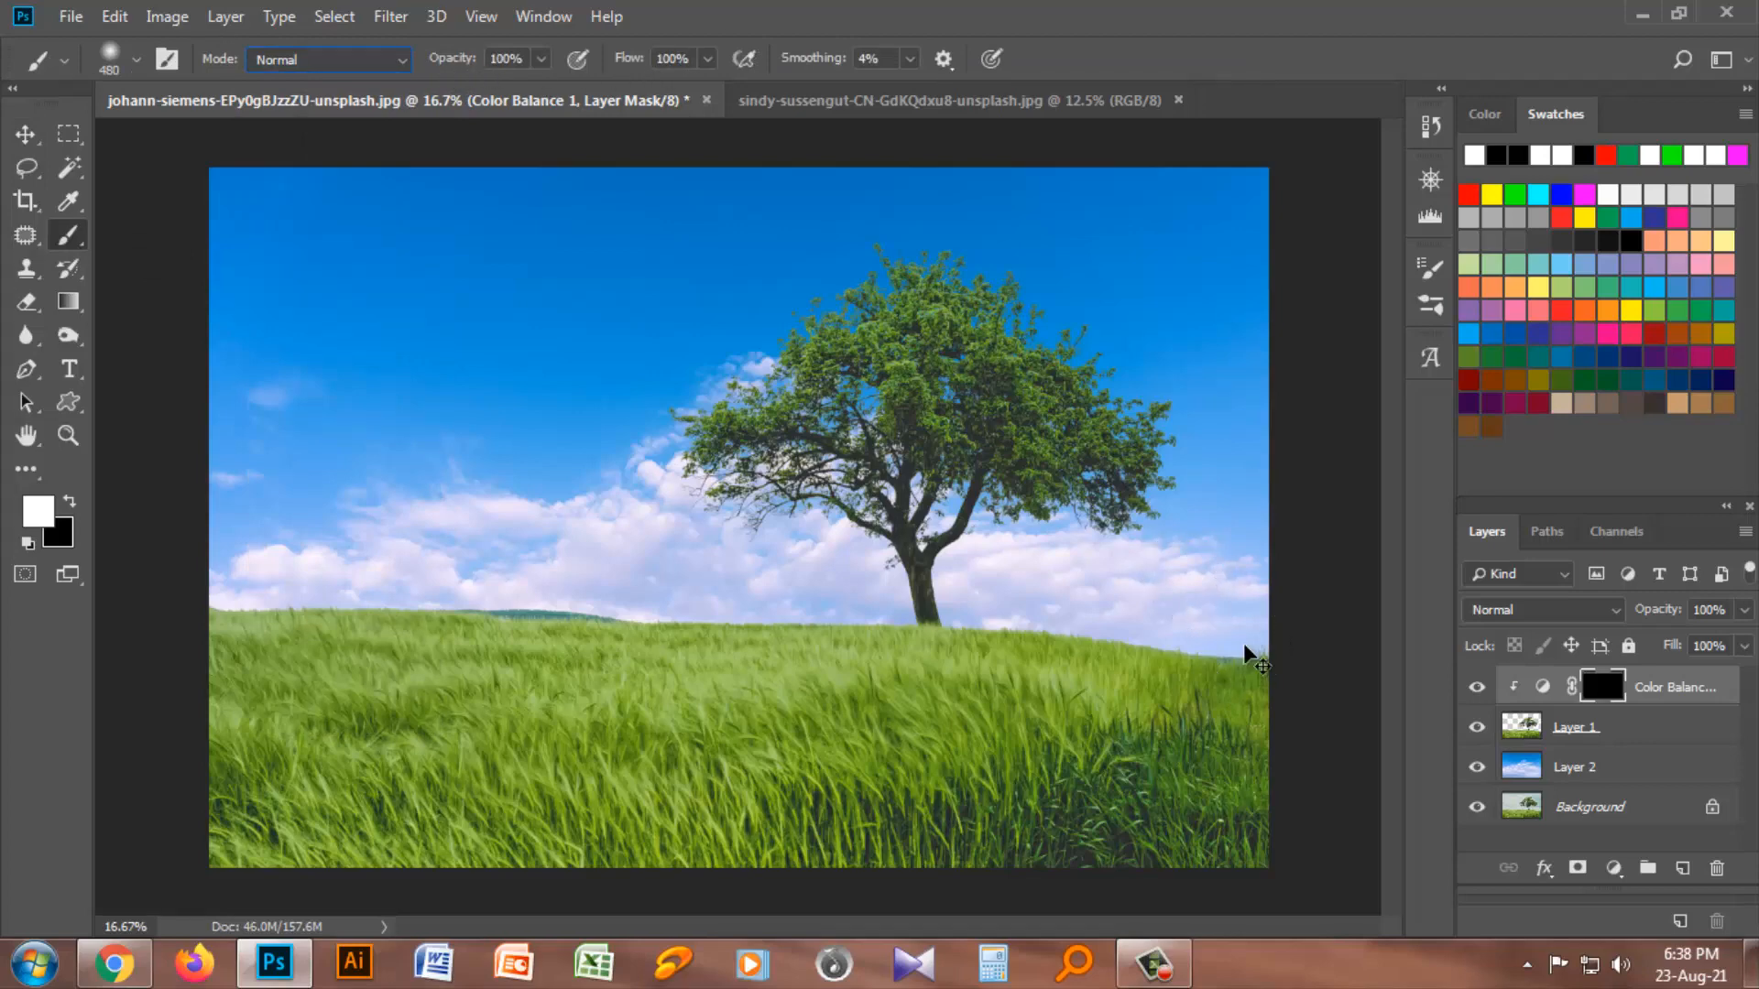
{"action": "key", "text": "ctrl+plus"}
{"action": "key", "text": "ctrl+plus"}
{"action": "key", "text": "ctrl+plus"}
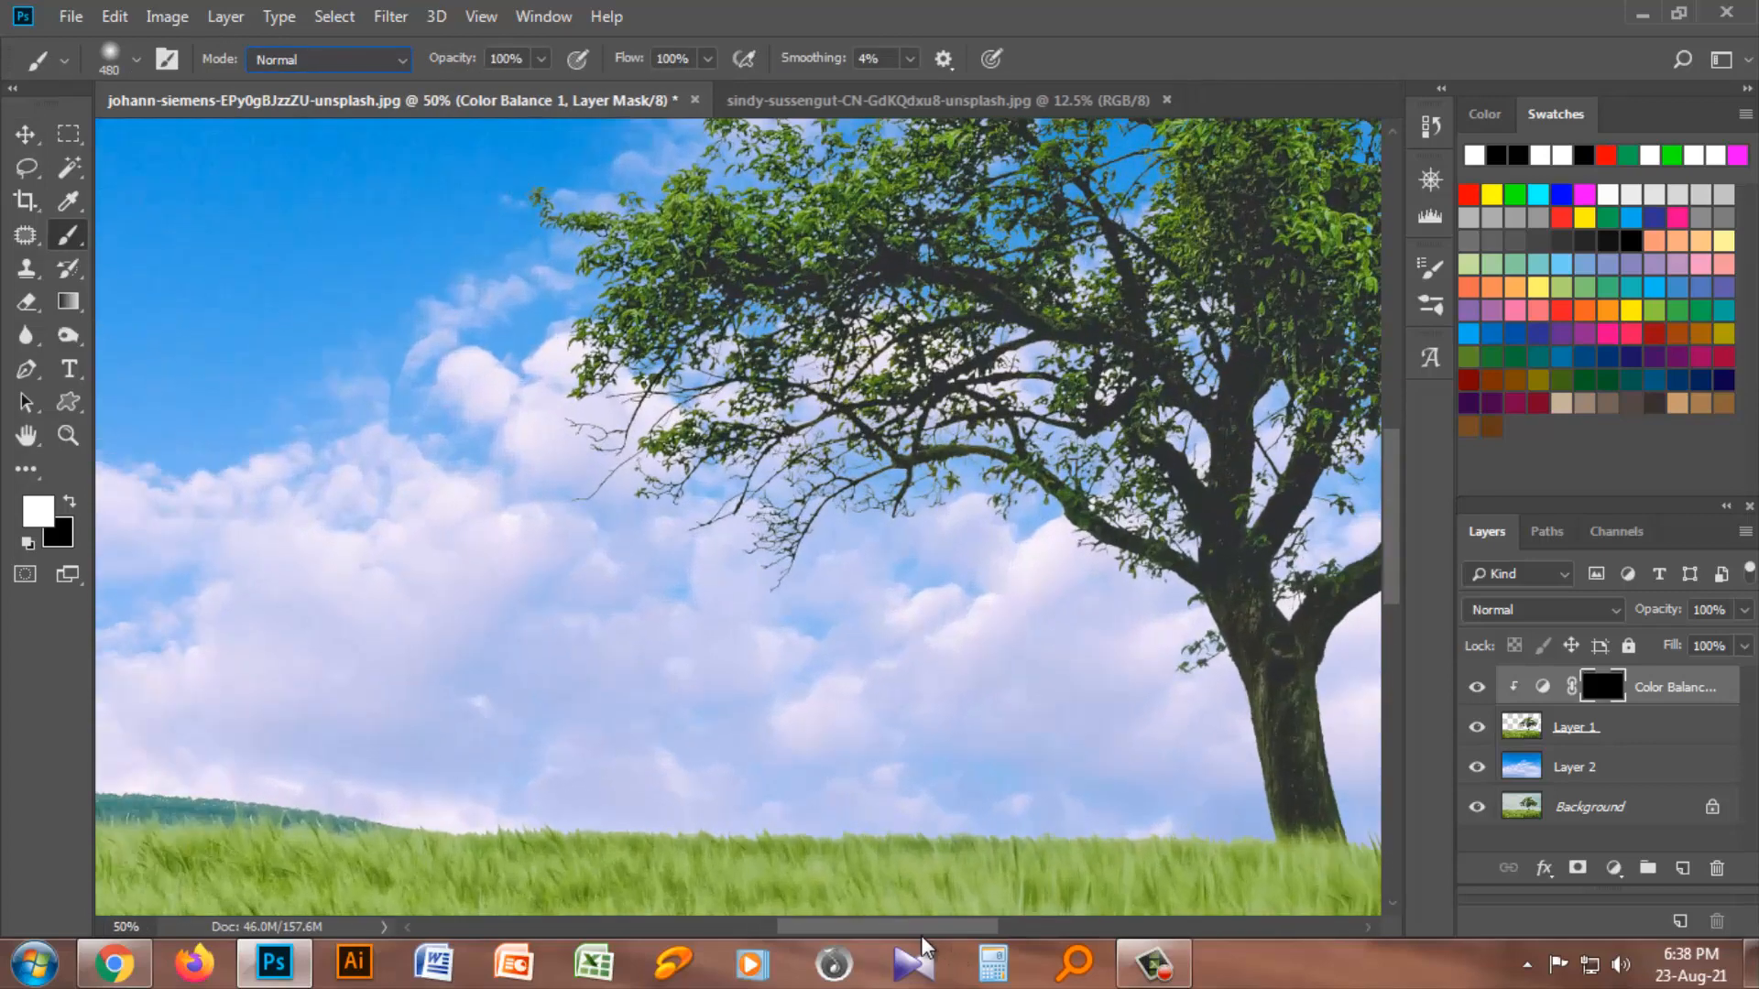
{"action": "left_click_drag", "start_coordinate": [924, 939], "coordinate": [1127, 944]}
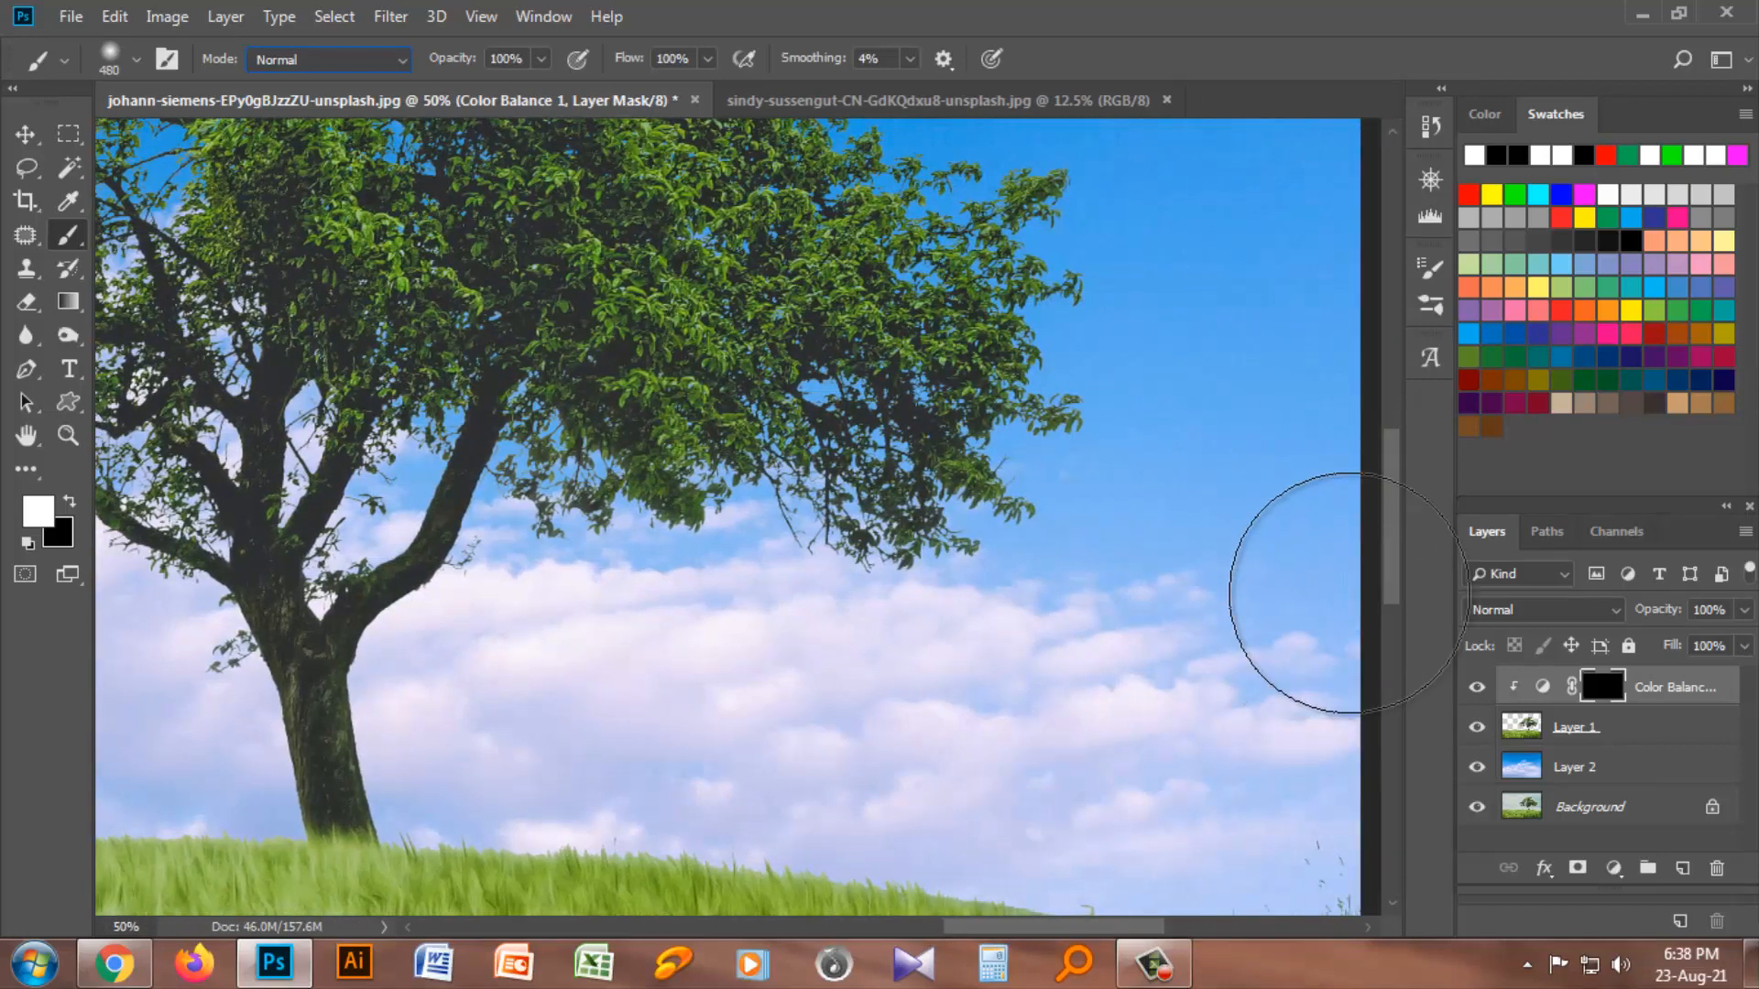
{"action": "left_click_drag", "start_coordinate": [1388, 554], "coordinate": [1388, 451]}
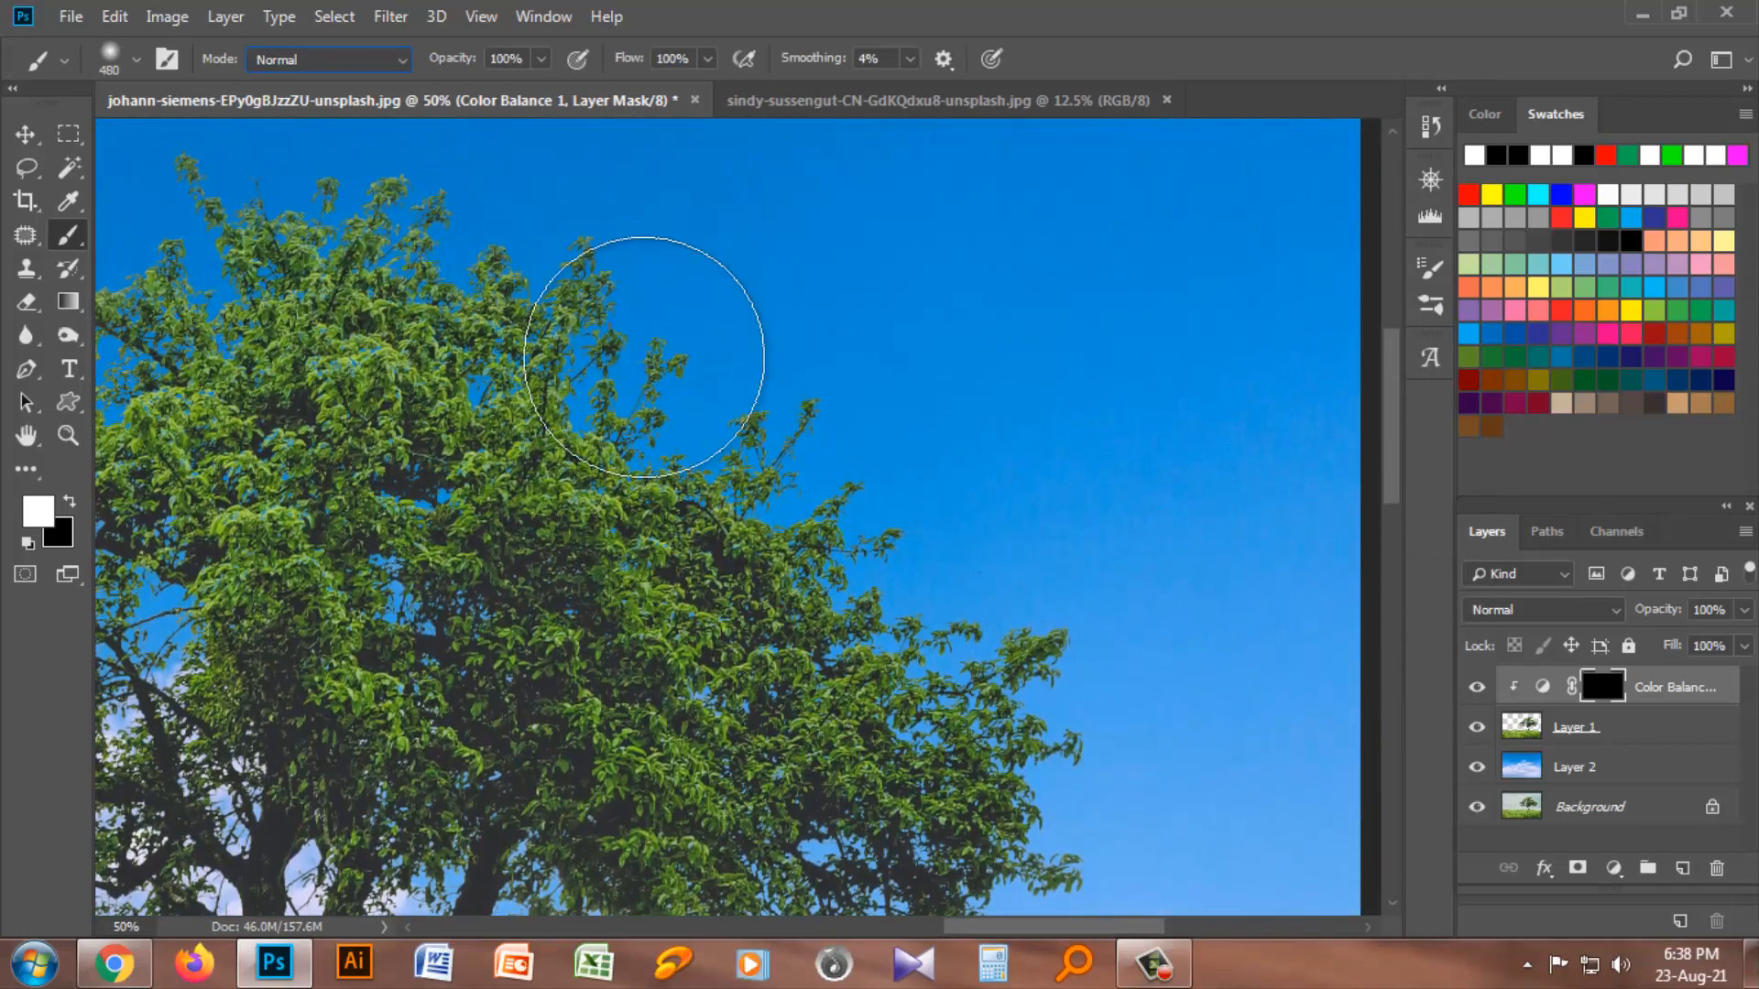
{"action": "left_click", "coordinate": [136, 59]}
{"action": "mouse_move", "coordinate": [290, 147]}
{"action": "left_mouse_down"}
{"action": "mouse_move", "coordinate": [227, 144]}
{"action": "mouse_move", "coordinate": [245, 143]}
{"action": "left_mouse_up"}
Step: Paint white on the Color Balance mask along the right and lower edges of the tree crown
{"action": "left_click", "coordinate": [677, 432]}
{"action": "mouse_move", "coordinate": [676, 432]}
{"action": "left_mouse_down"}
{"action": "mouse_move", "coordinate": [805, 471]}
{"action": "mouse_move", "coordinate": [856, 463]}
{"action": "mouse_move", "coordinate": [1040, 692]}
{"action": "left_mouse_up"}
{"action": "scroll", "coordinate": [1040, 692], "scroll_direction": "down", "scroll_amount": 3}
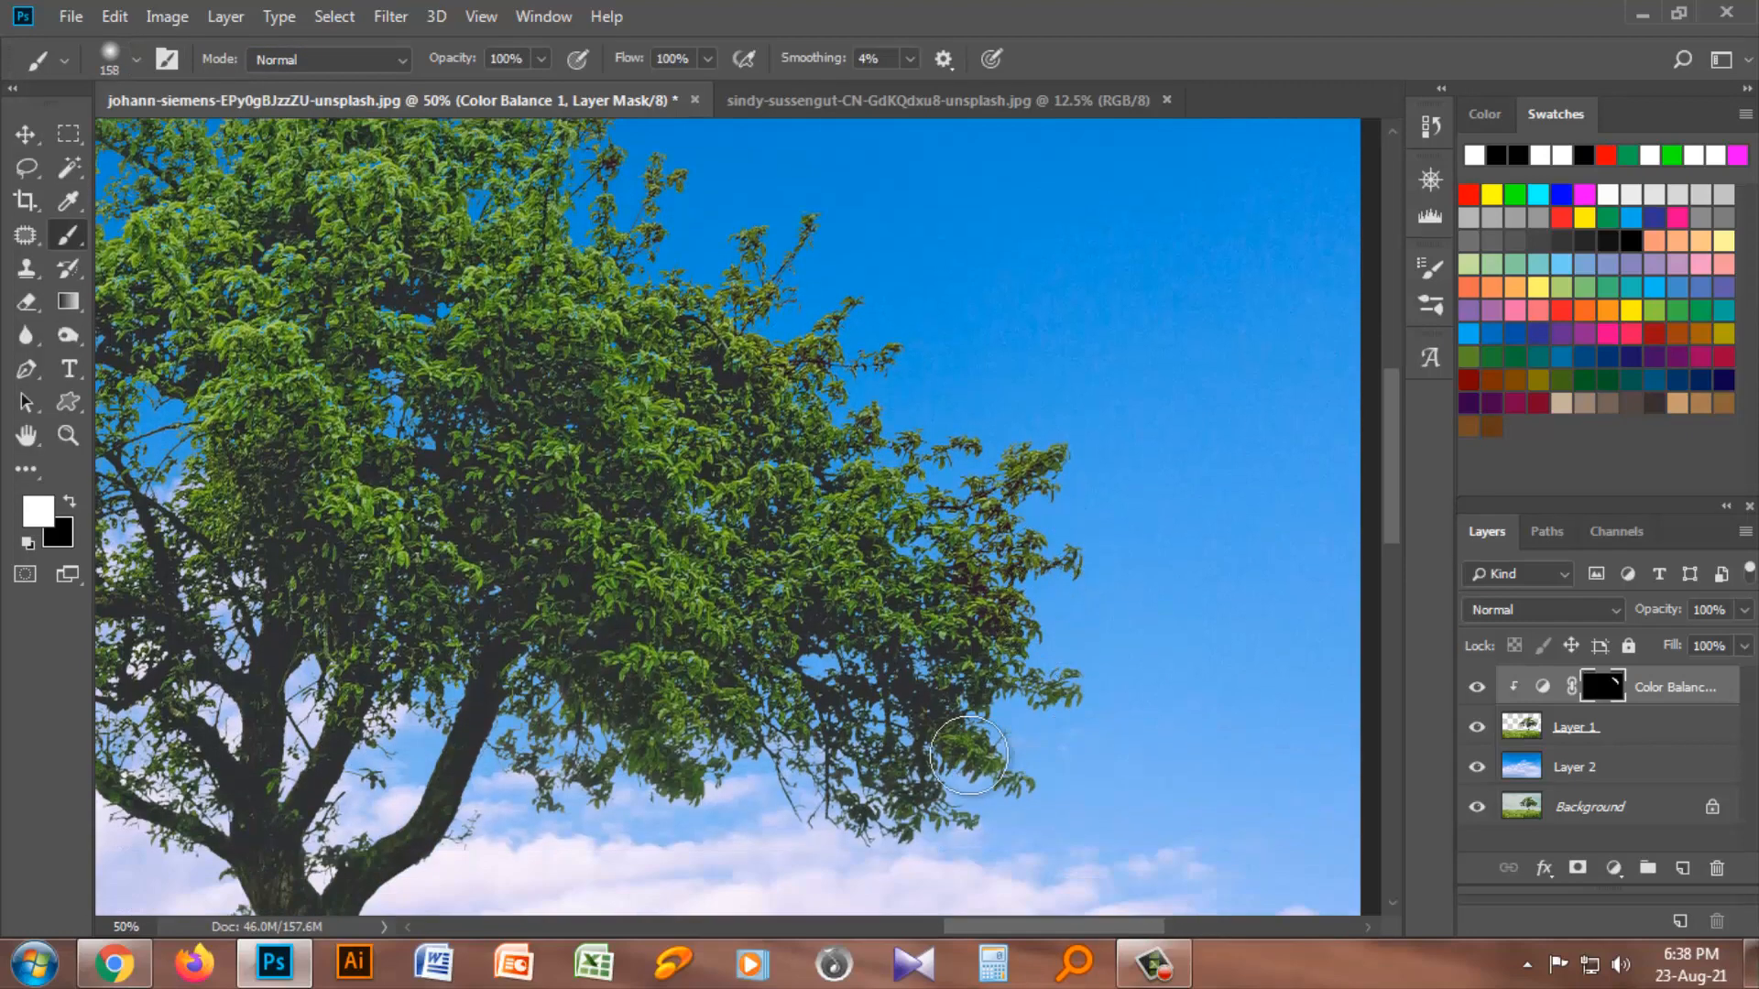
{"action": "mouse_move", "coordinate": [971, 757]}
{"action": "left_mouse_down"}
{"action": "mouse_move", "coordinate": [831, 641]}
{"action": "mouse_move", "coordinate": [945, 744]}
{"action": "mouse_move", "coordinate": [960, 790]}
{"action": "mouse_move", "coordinate": [851, 674]}
{"action": "mouse_move", "coordinate": [929, 790]}
{"action": "mouse_move", "coordinate": [1078, 685]}
{"action": "mouse_move", "coordinate": [1036, 755]}
{"action": "mouse_move", "coordinate": [872, 781]}
{"action": "mouse_move", "coordinate": [811, 722]}
{"action": "mouse_move", "coordinate": [540, 781]}
{"action": "mouse_move", "coordinate": [616, 767]}
{"action": "left_mouse_up"}
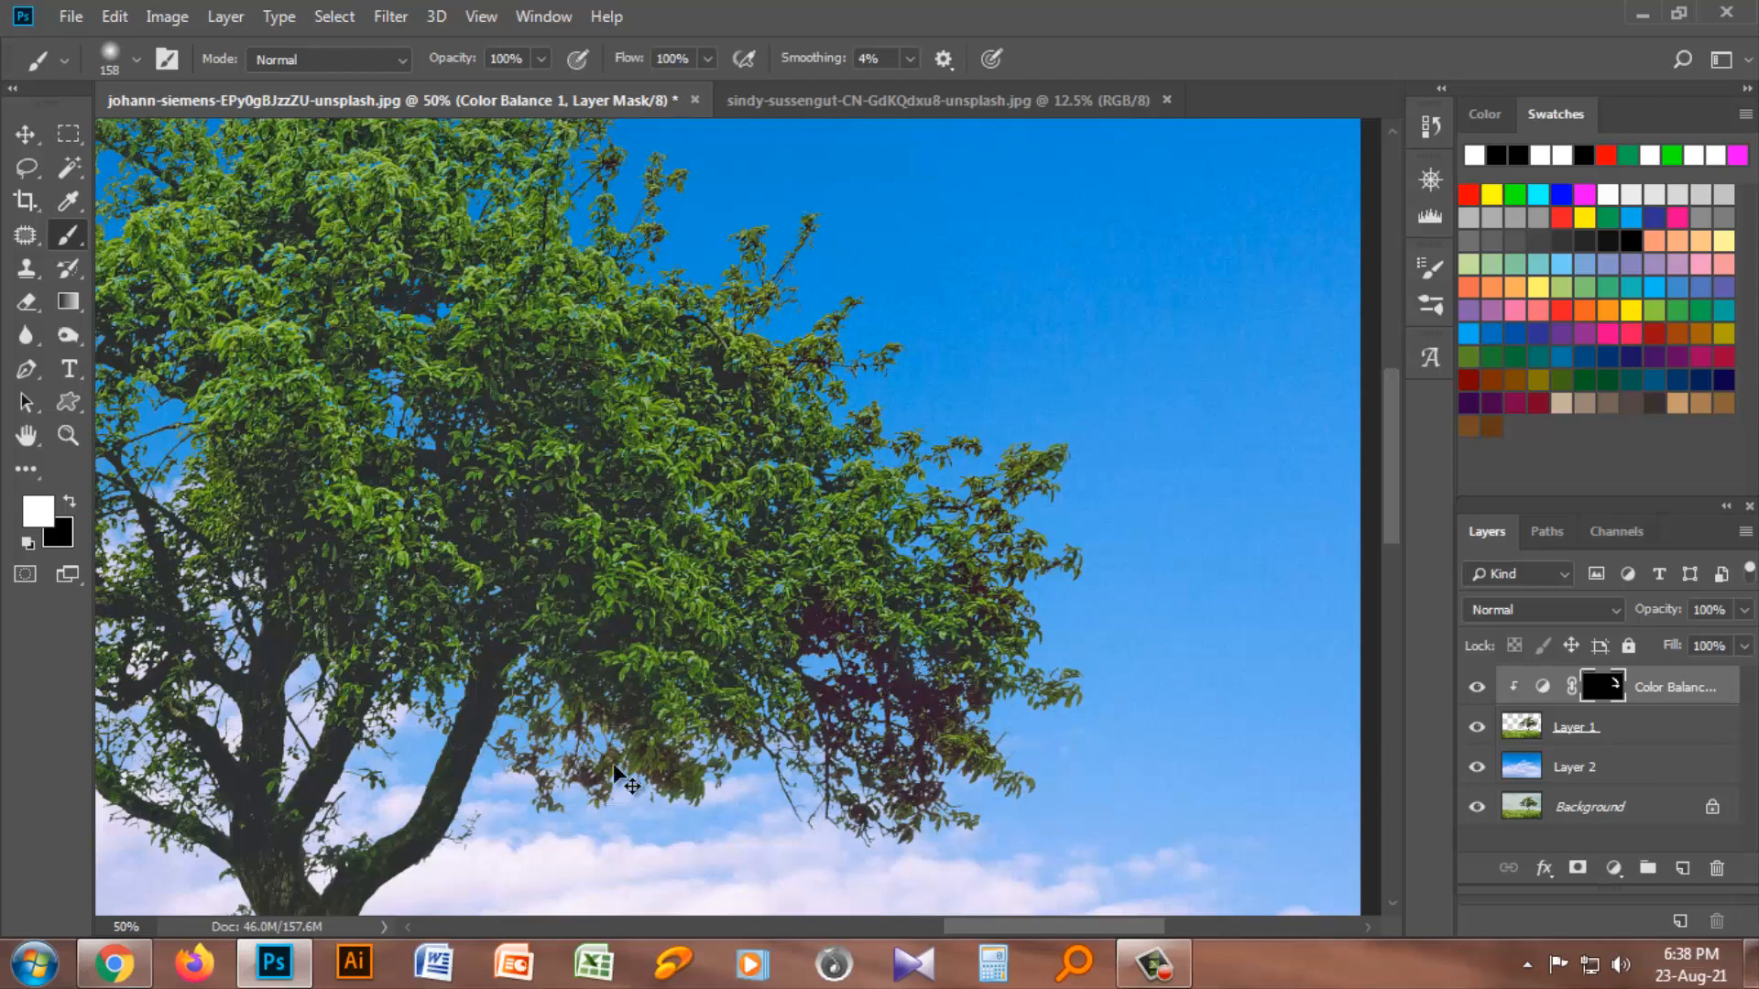
Step: Paint white on the Color Balance mask over the tree crown's upper and left edges, and enlarge the brush to 400 px
{"action": "key", "text": "ctrl+minus"}
{"action": "key", "text": "ctrl+minus"}
{"action": "mouse_move", "coordinate": [416, 348]}
{"action": "left_mouse_down"}
{"action": "mouse_move", "coordinate": [204, 523]}
{"action": "mouse_move", "coordinate": [232, 639]}
{"action": "mouse_move", "coordinate": [402, 648]}
{"action": "mouse_move", "coordinate": [268, 601]}
{"action": "mouse_move", "coordinate": [263, 623]}
{"action": "mouse_move", "coordinate": [437, 610]}
{"action": "mouse_move", "coordinate": [228, 561]}
{"action": "mouse_move", "coordinate": [478, 284]}
{"action": "mouse_move", "coordinate": [805, 440]}
{"action": "mouse_move", "coordinate": [872, 609]}
{"action": "mouse_move", "coordinate": [192, 564]}
{"action": "mouse_move", "coordinate": [242, 549]}
{"action": "mouse_move", "coordinate": [292, 591]}
{"action": "left_mouse_up"}
{"action": "key", "text": "bracketright"}
{"action": "key", "text": "bracketright"}
{"action": "key", "text": "bracketright"}
{"action": "key", "text": "bracketright"}
{"action": "key", "text": "bracketright"}
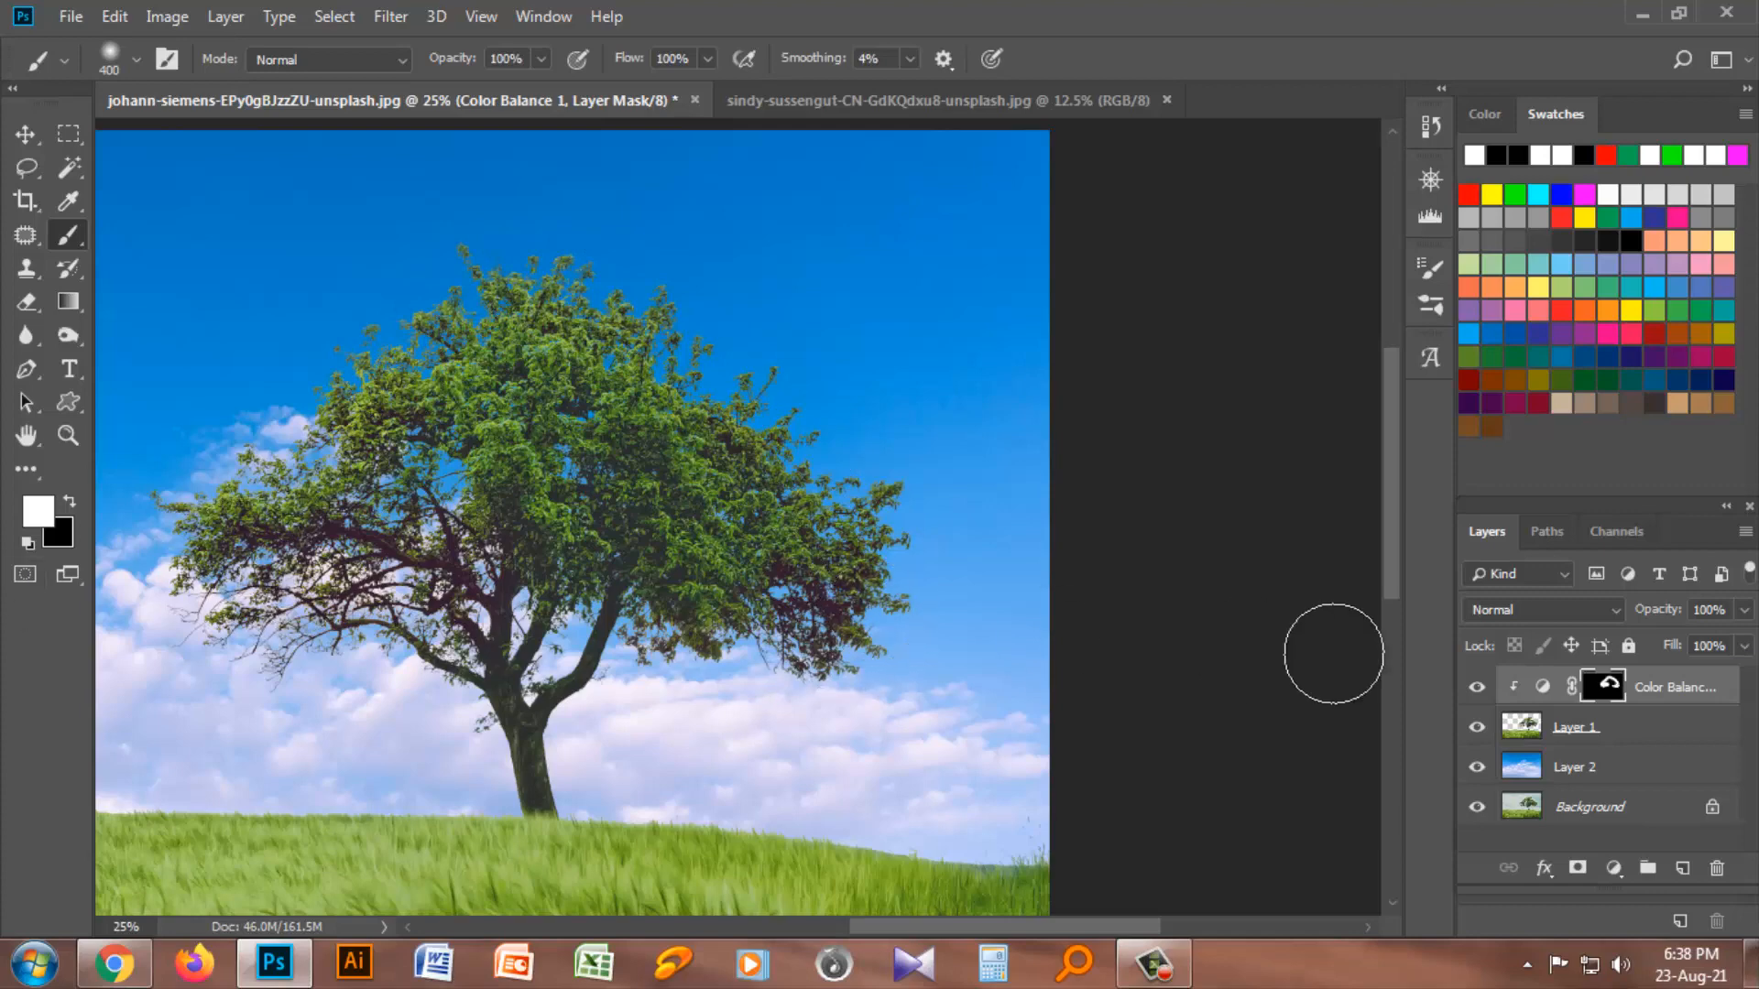
{"action": "key", "text": "ctrl+minus"}
{"action": "key", "text": "ctrl+minus"}
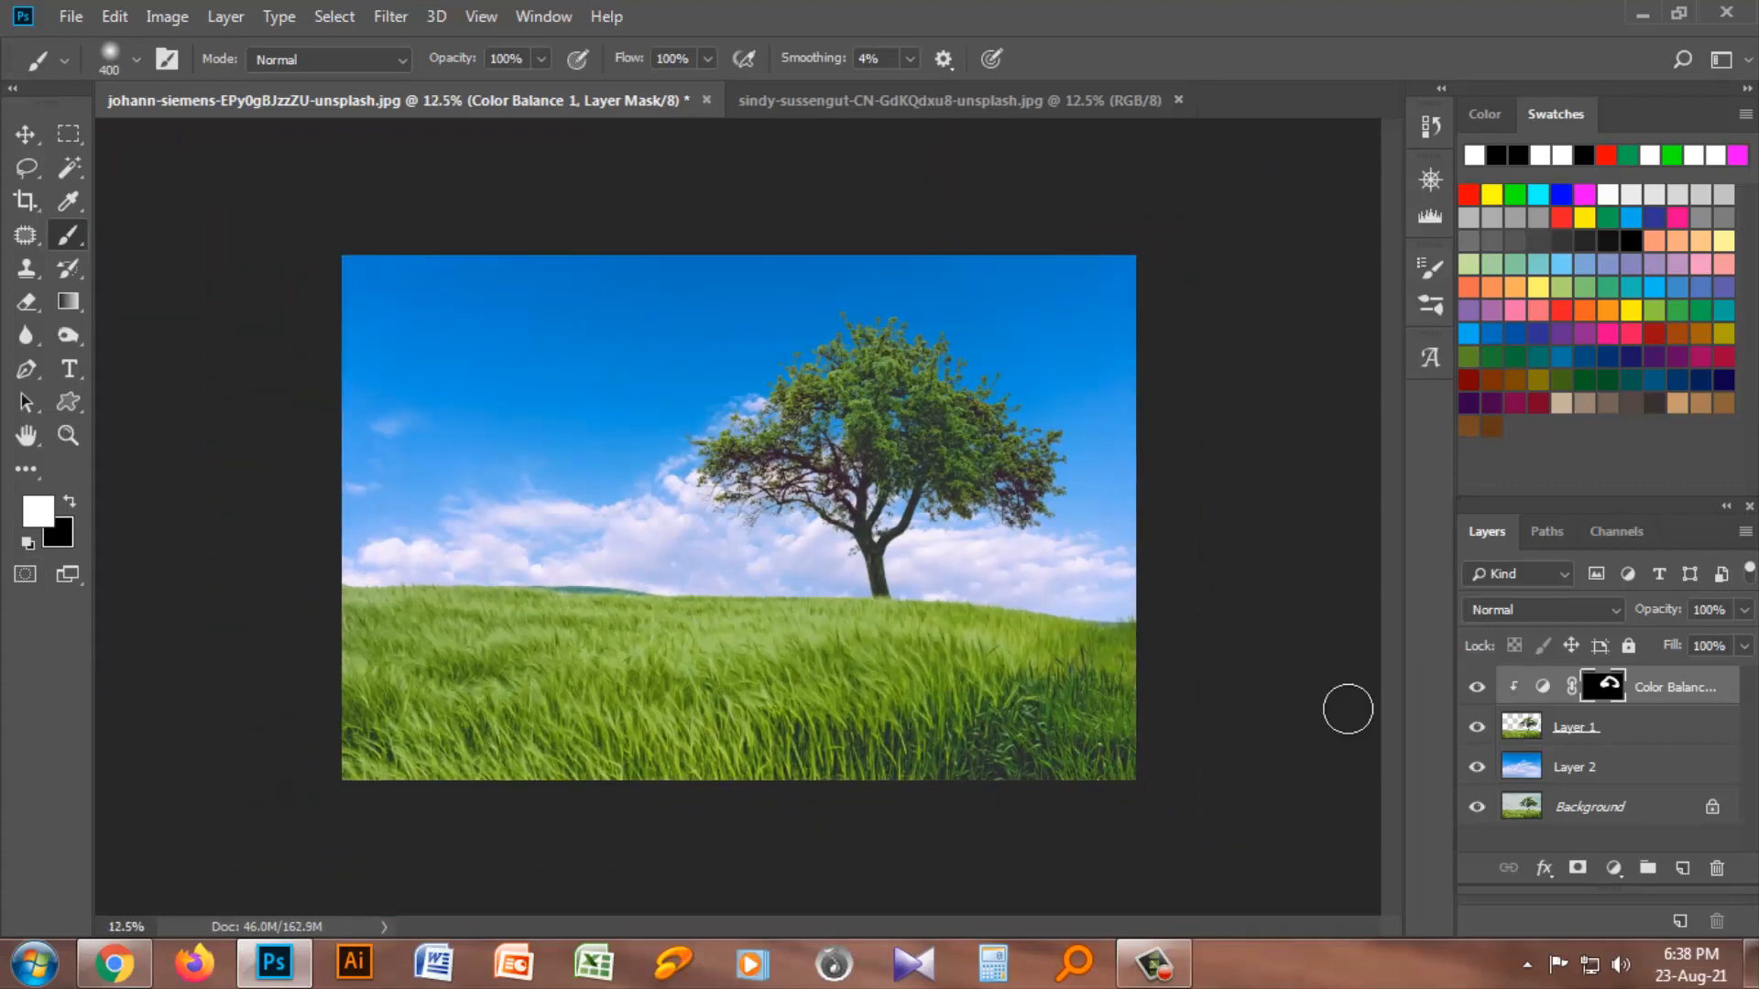
{"action": "key", "text": "ctrl+plus"}
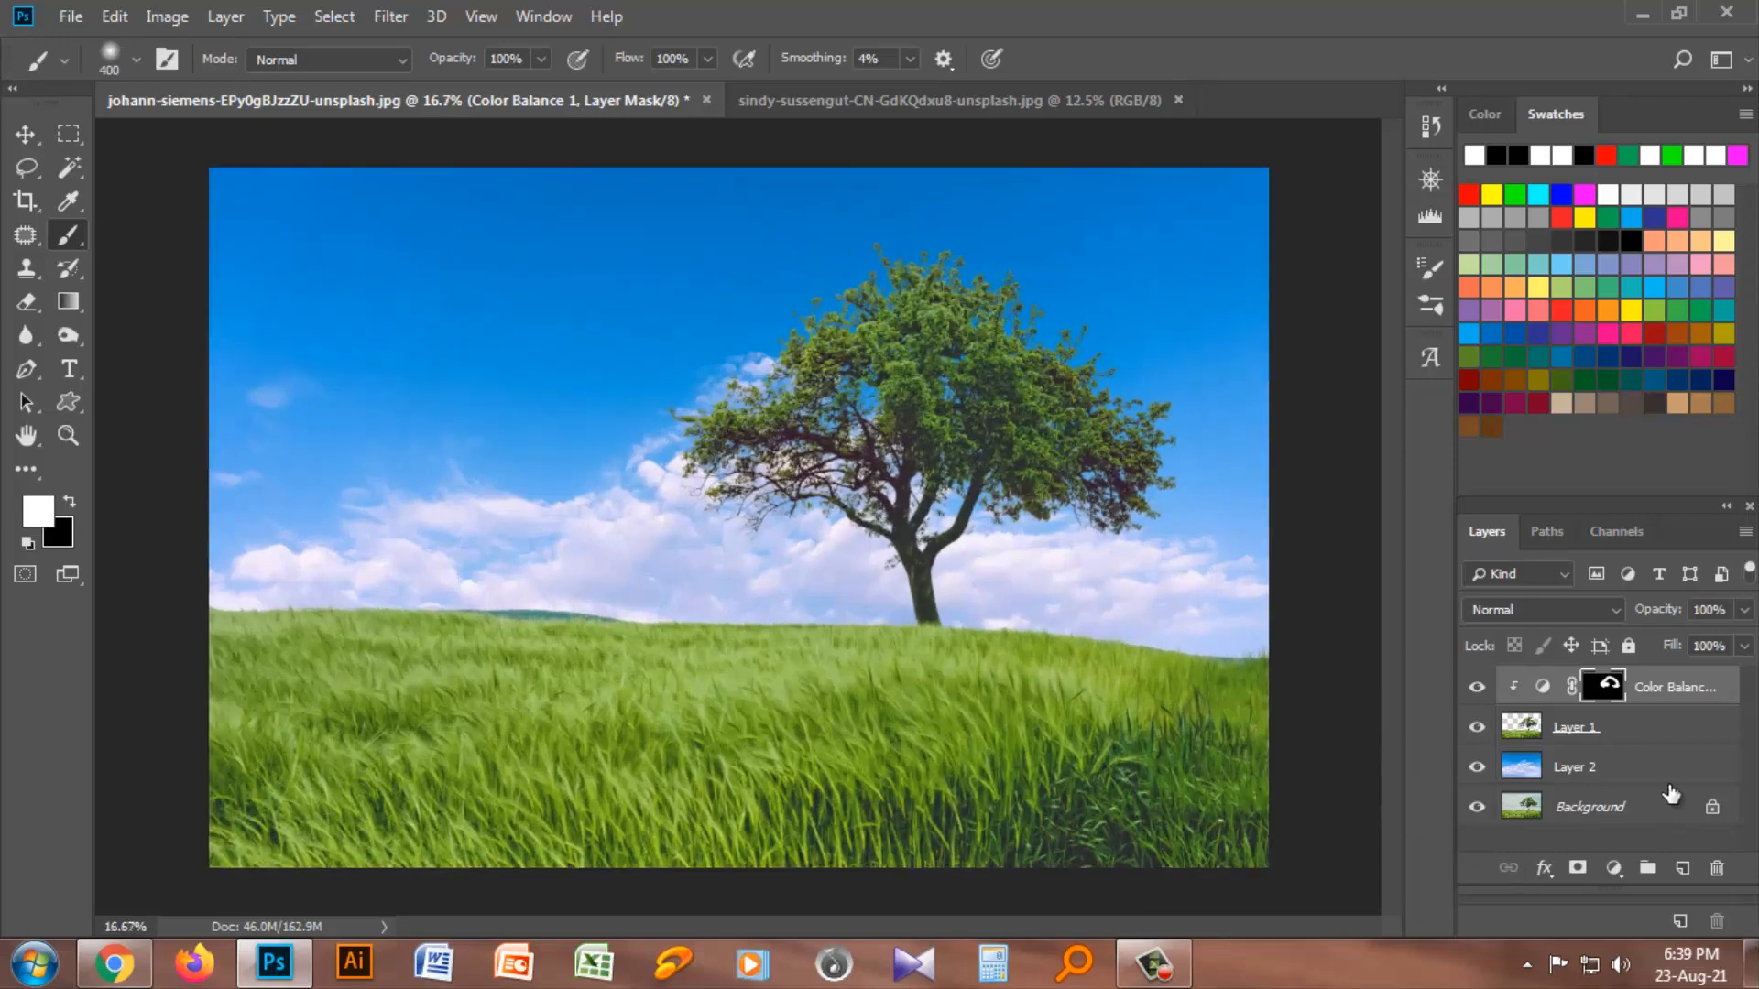